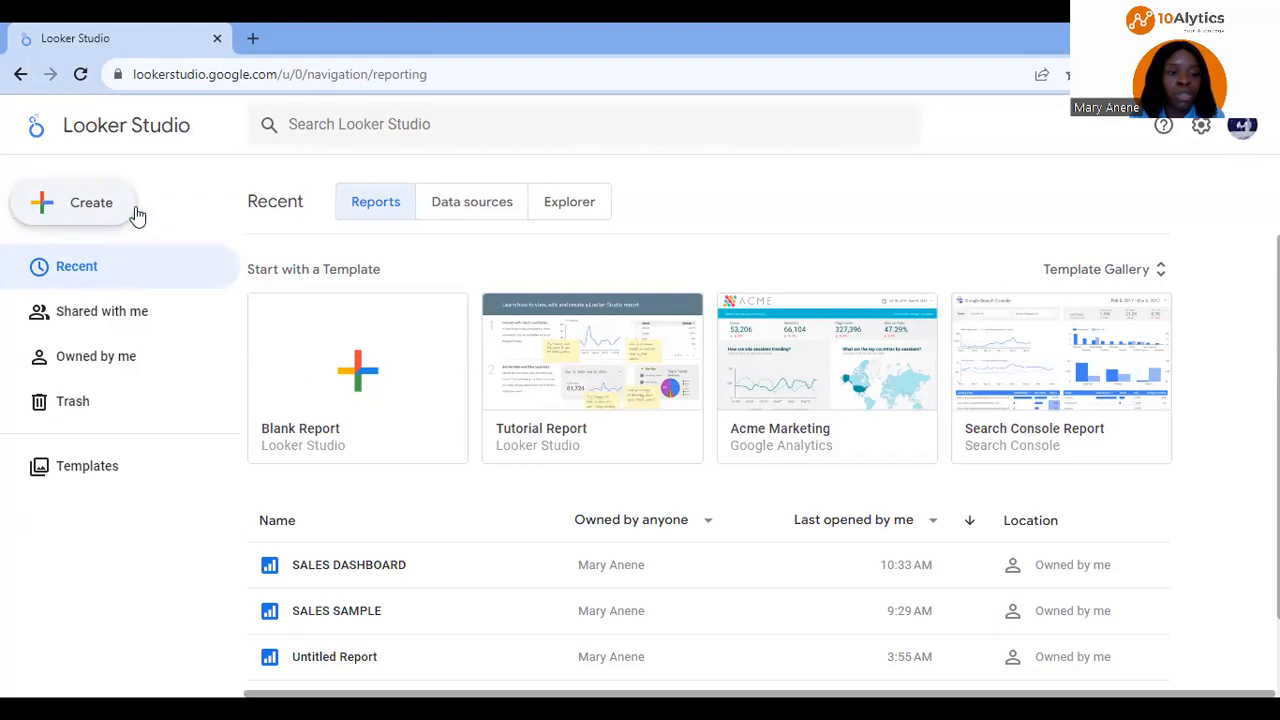
Step: Create a new report connected to Sheet1 of the "Sample Sale data%" Google Sheets spreadsheet
{"action": "left_click", "coordinate": [44, 205]}
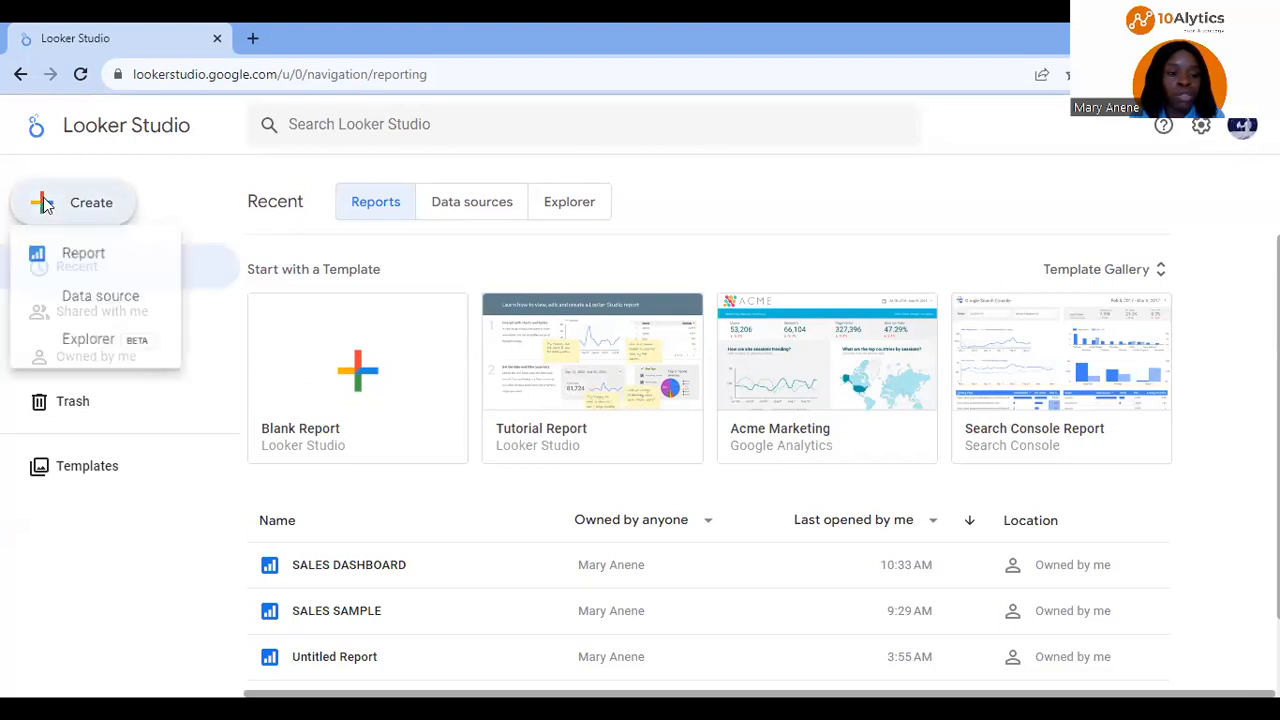
{"action": "left_click", "coordinate": [114, 258]}
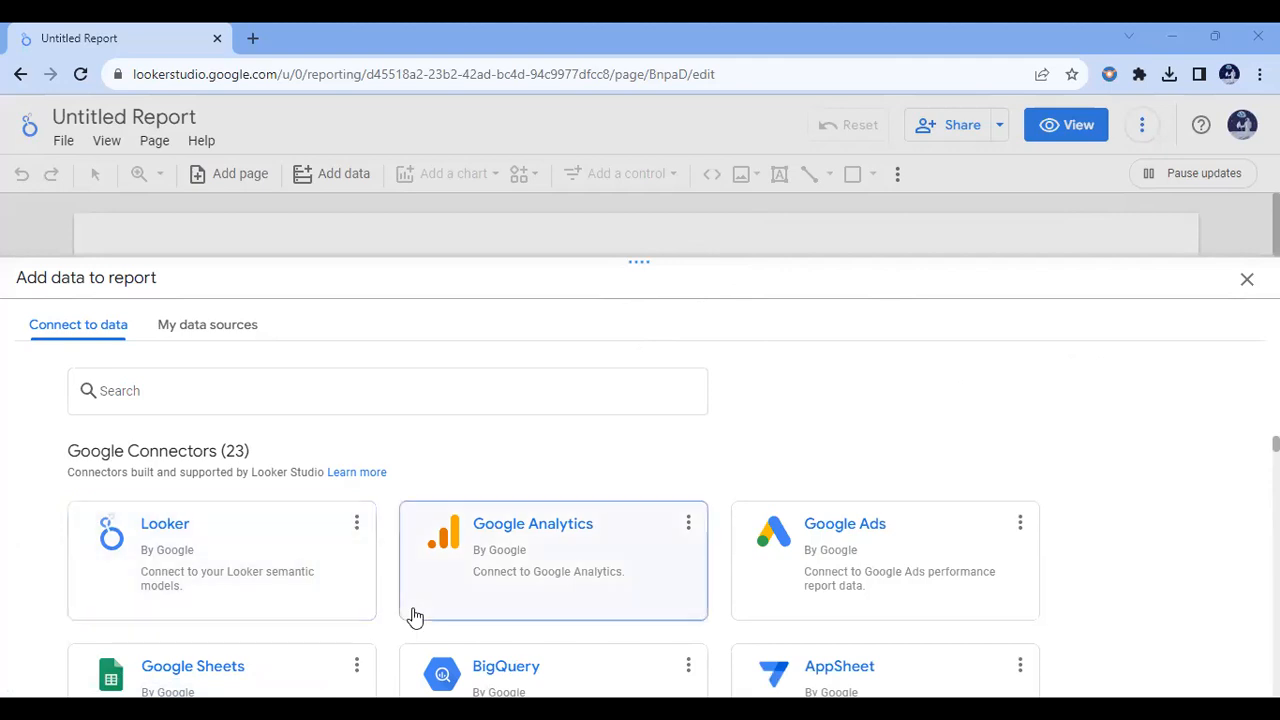
{"action": "left_click", "coordinate": [285, 680]}
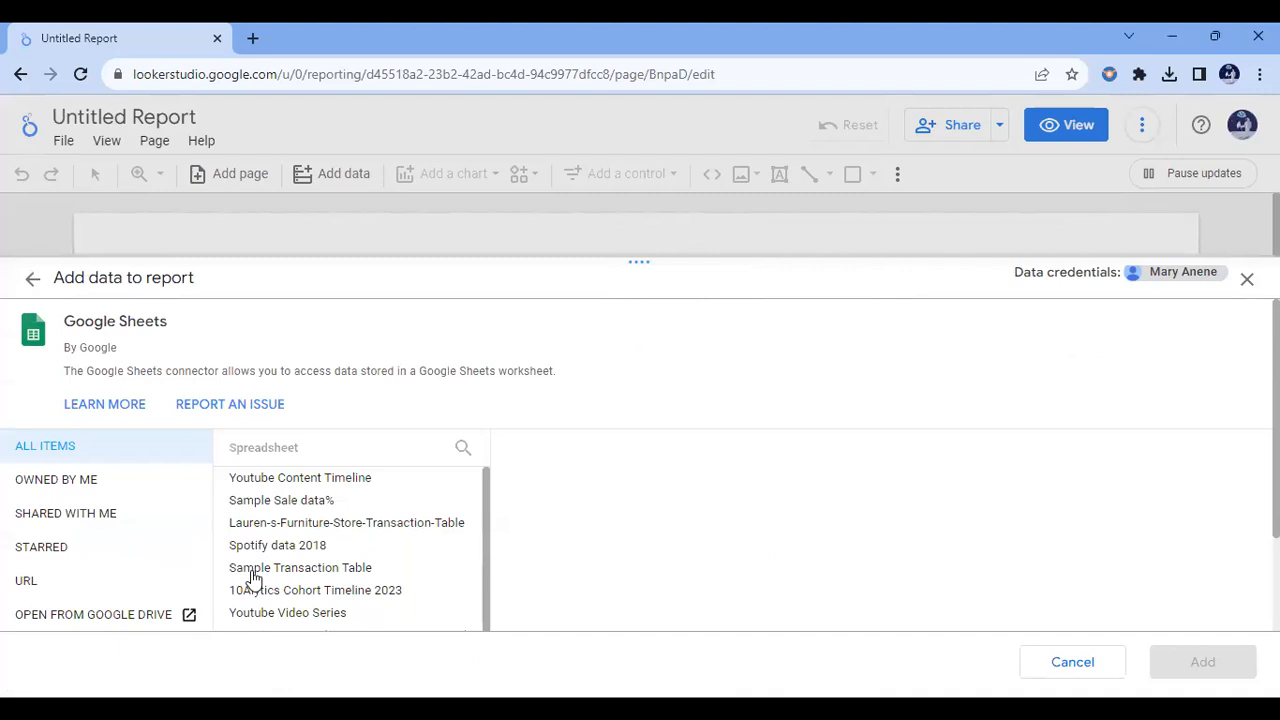
{"action": "left_click", "coordinate": [293, 507]}
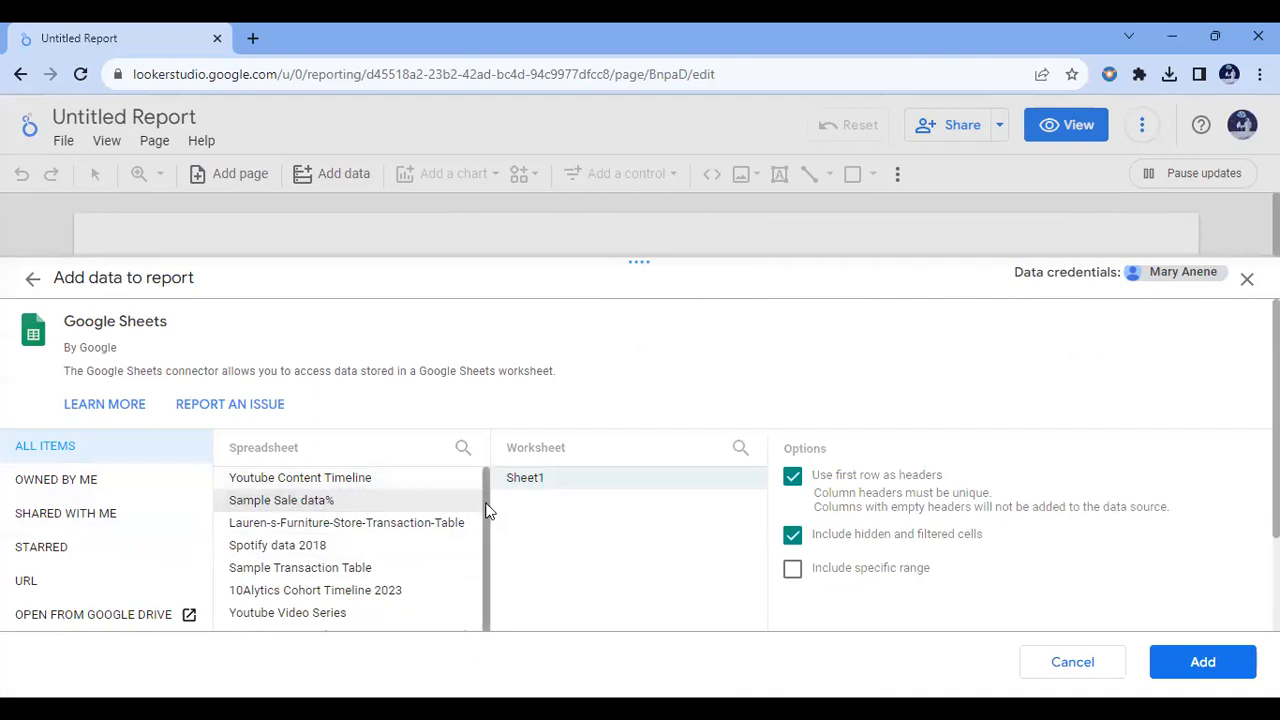
{"action": "left_click", "coordinate": [1192, 664]}
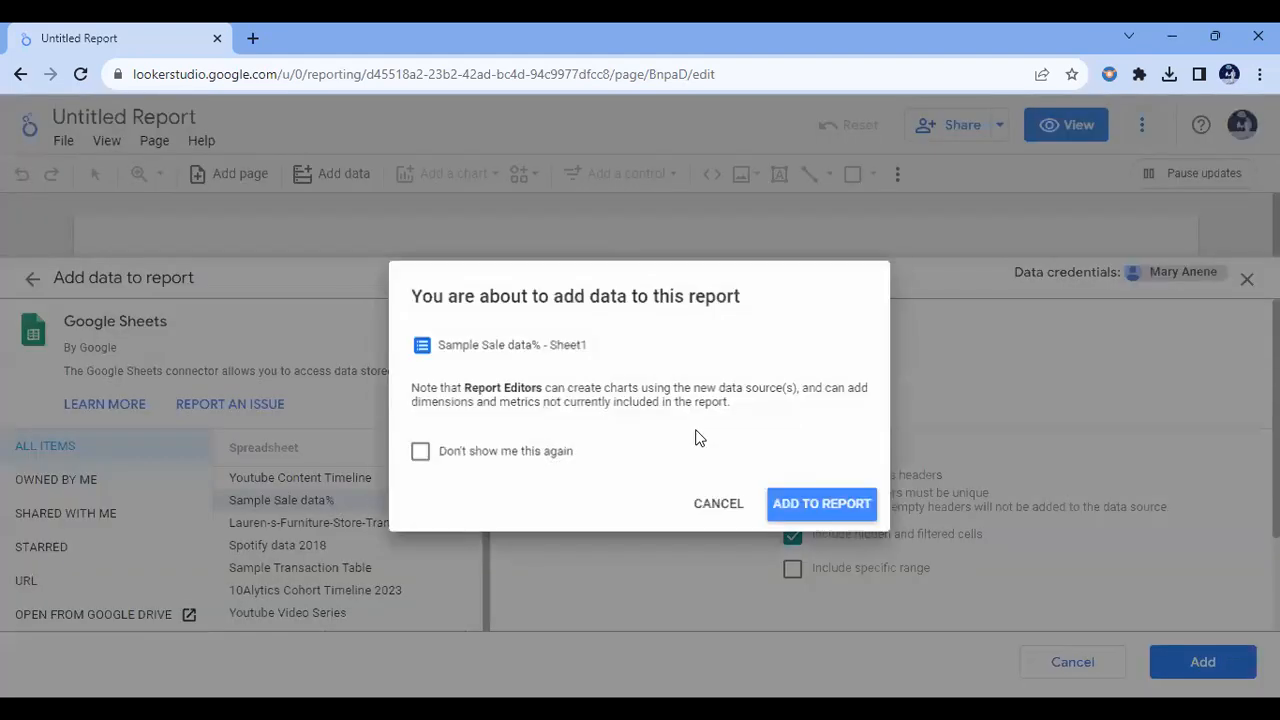
{"action": "left_click", "coordinate": [823, 506]}
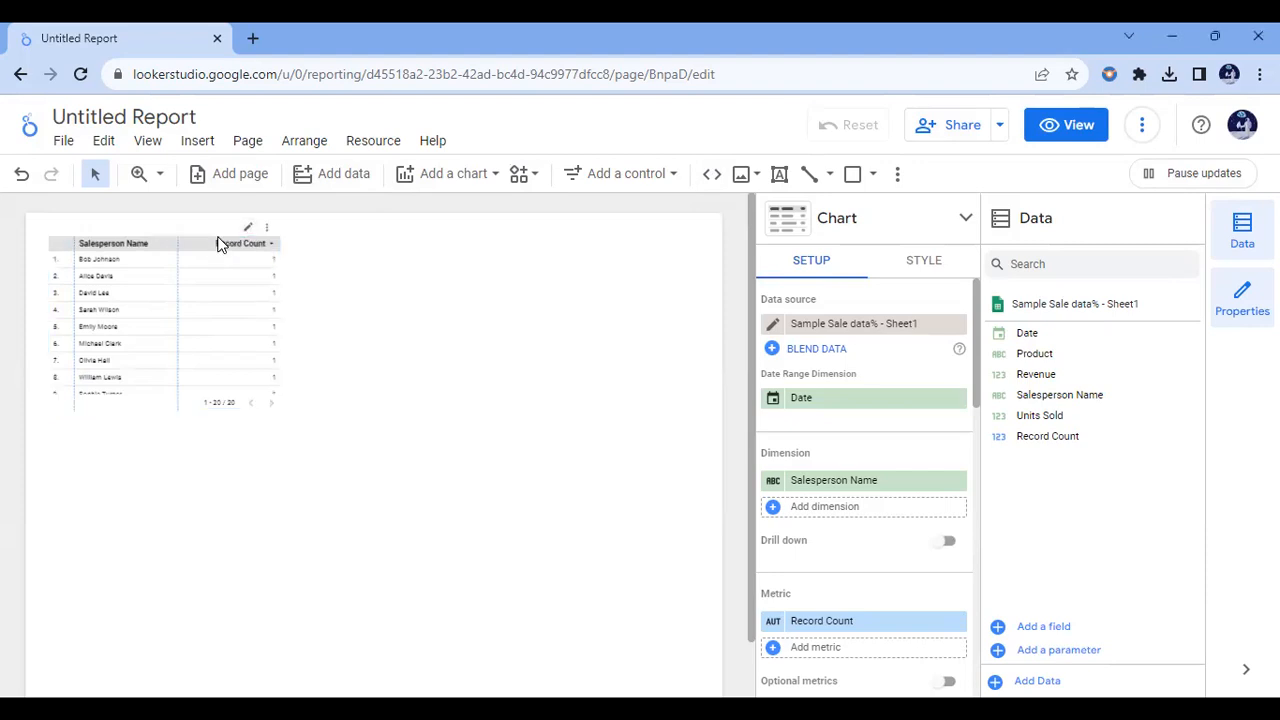
Step: Delete the default table and draw a rectangle as a header banner across the full width of the page top
{"action": "key", "text": "Delete"}
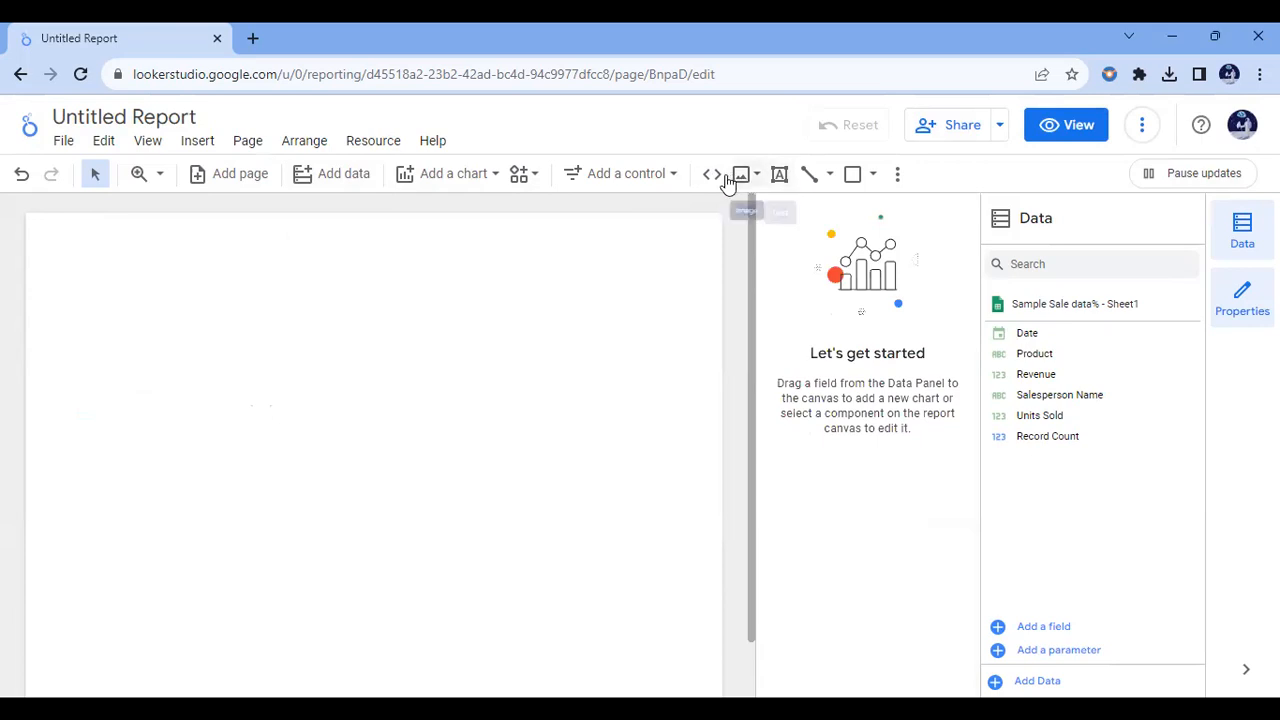
{"action": "left_click", "coordinate": [876, 176]}
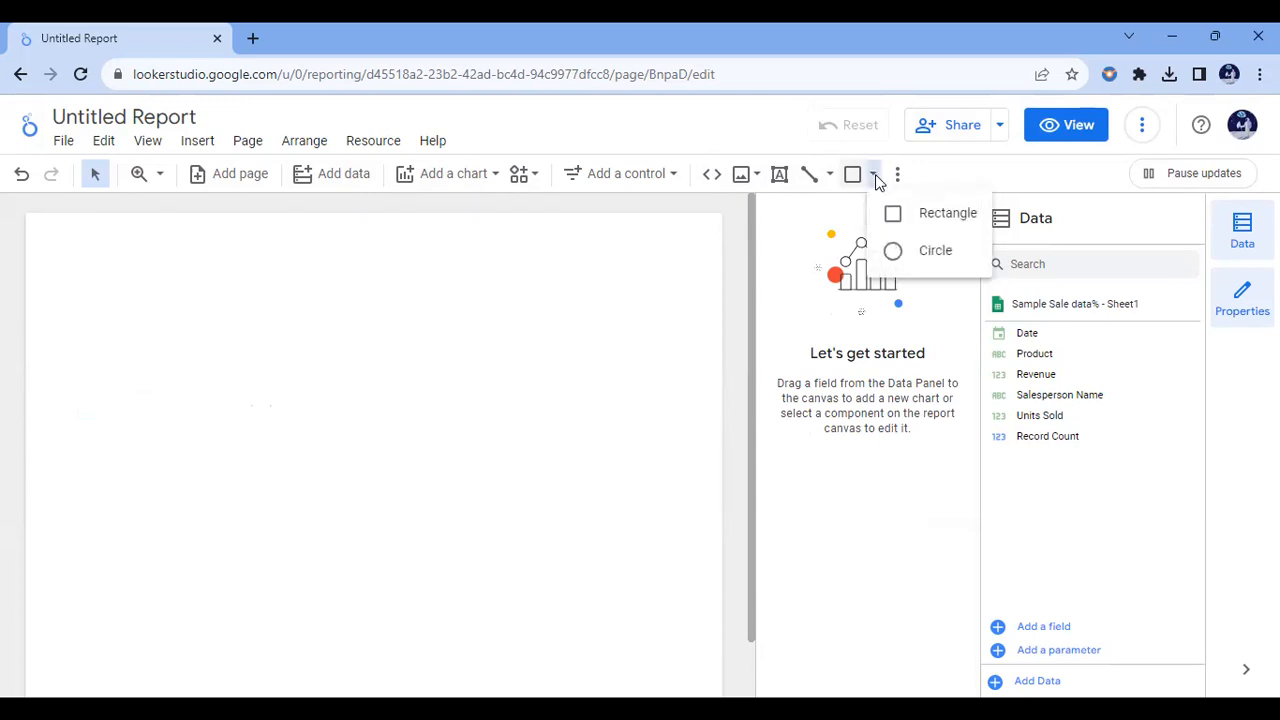
{"action": "left_click", "coordinate": [876, 178]}
{"action": "left_click", "coordinate": [876, 178]}
{"action": "left_click", "coordinate": [947, 213]}
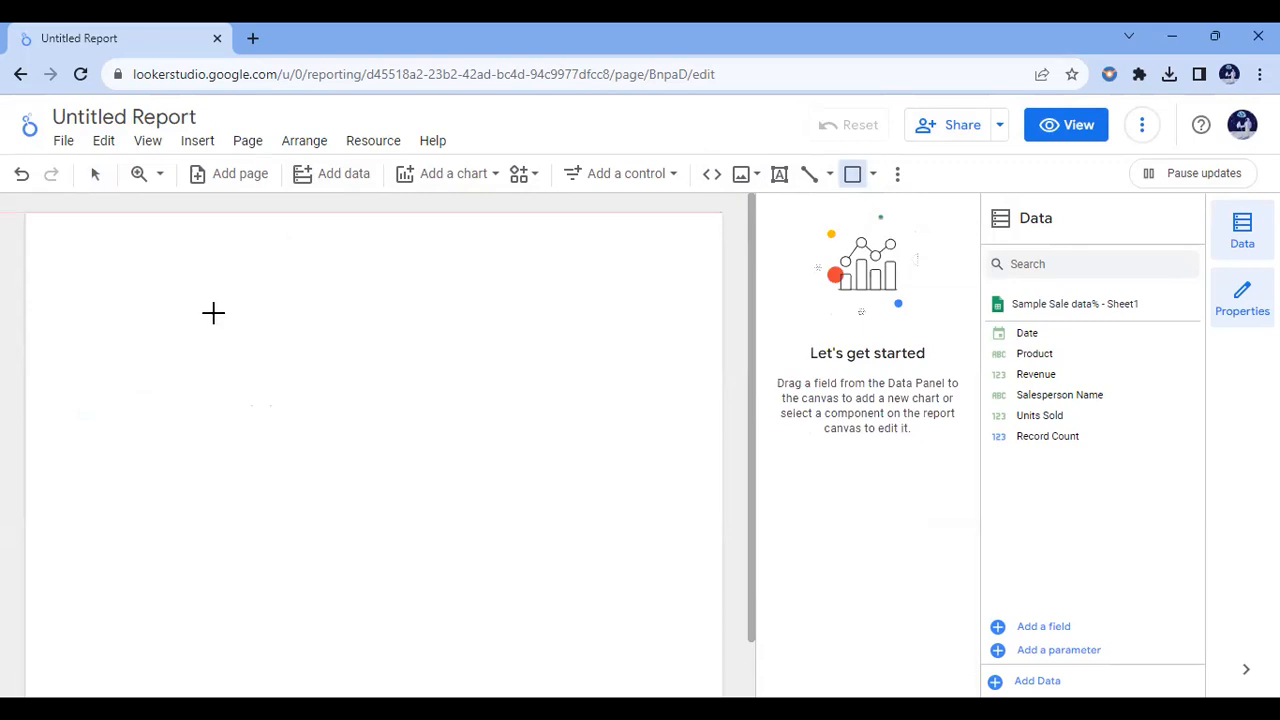
{"action": "left_click_drag", "start_coordinate": [59, 259], "coordinate": [720, 246]}
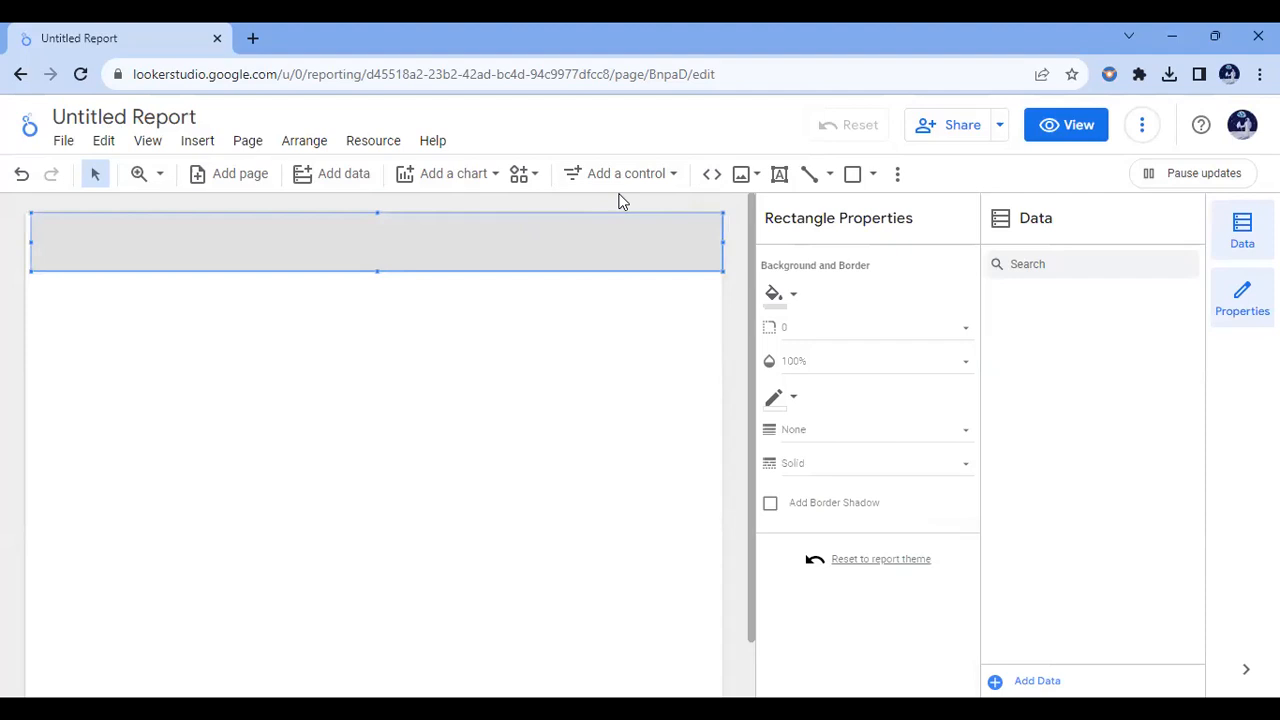
{"action": "left_click_drag", "start_coordinate": [378, 270], "coordinate": [378, 264]}
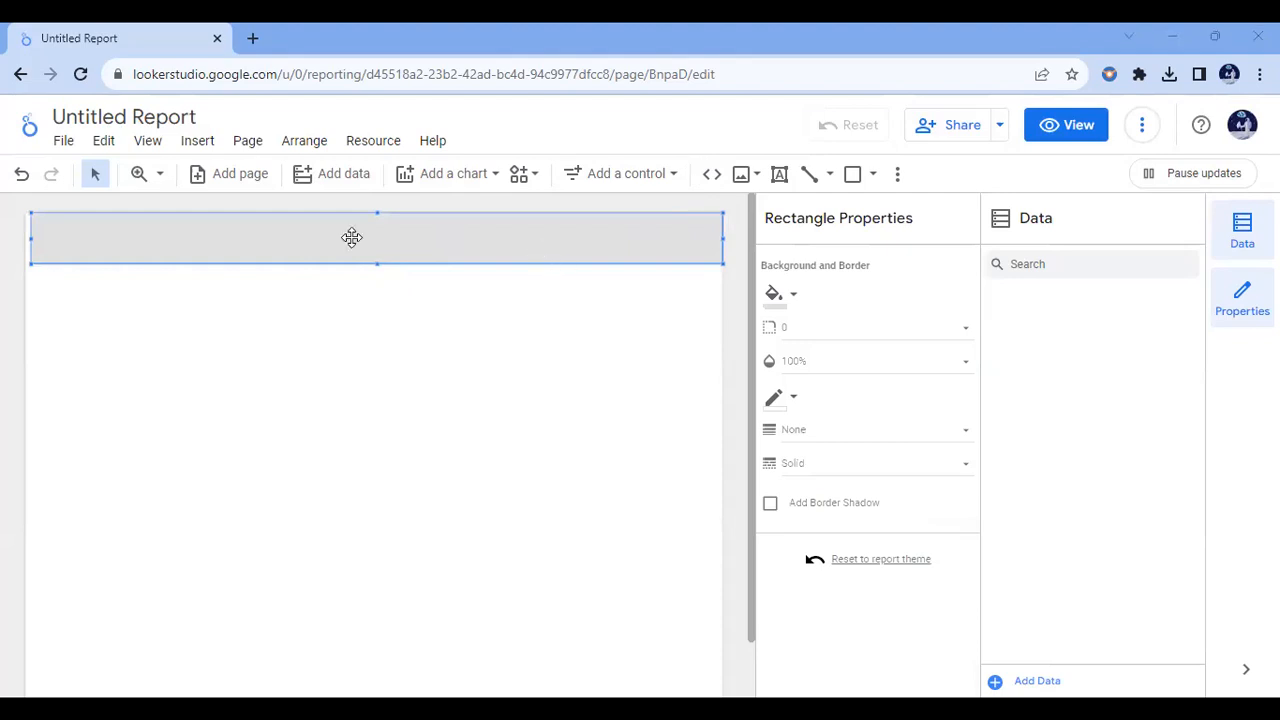
{"action": "left_click_drag", "start_coordinate": [29, 238], "coordinate": [24, 239]}
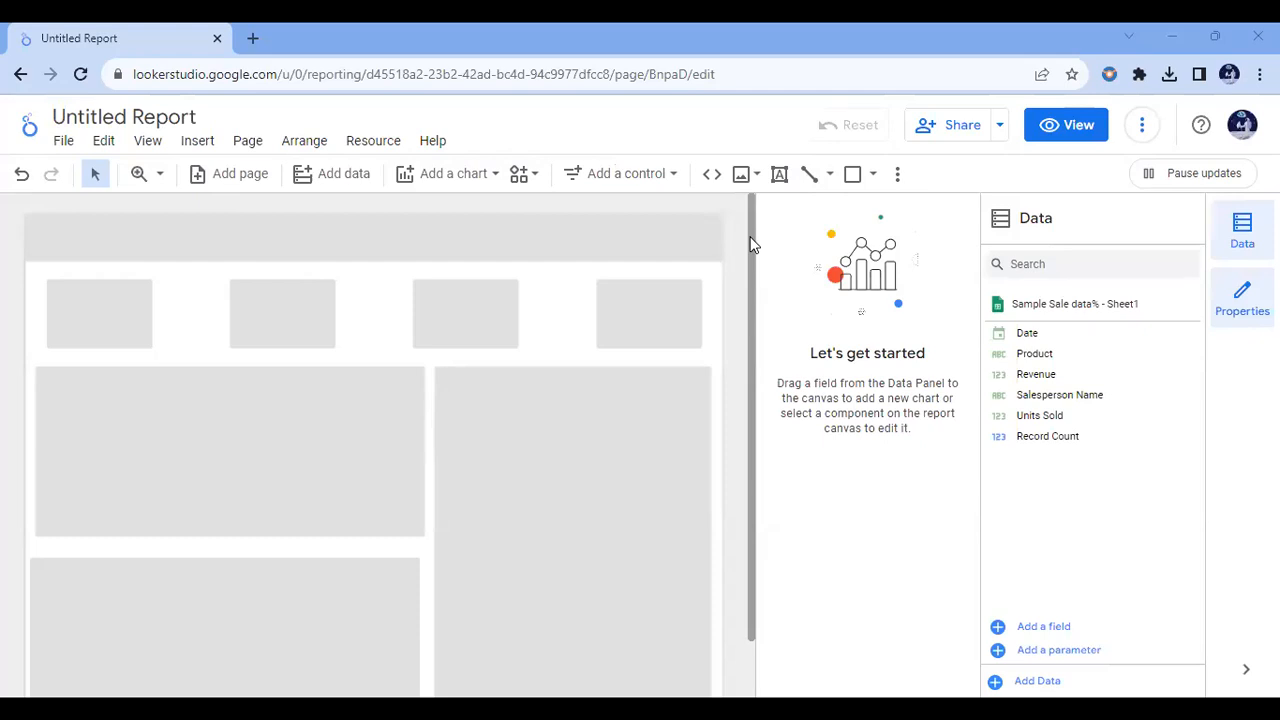
{"action": "mouse_move", "coordinate": [752, 245]}
{"action": "left_mouse_down"}
{"action": "mouse_move", "coordinate": [751, 277]}
{"action": "mouse_move", "coordinate": [746, 221]}
{"action": "left_mouse_up"}
{"action": "left_click", "coordinate": [456, 306]}
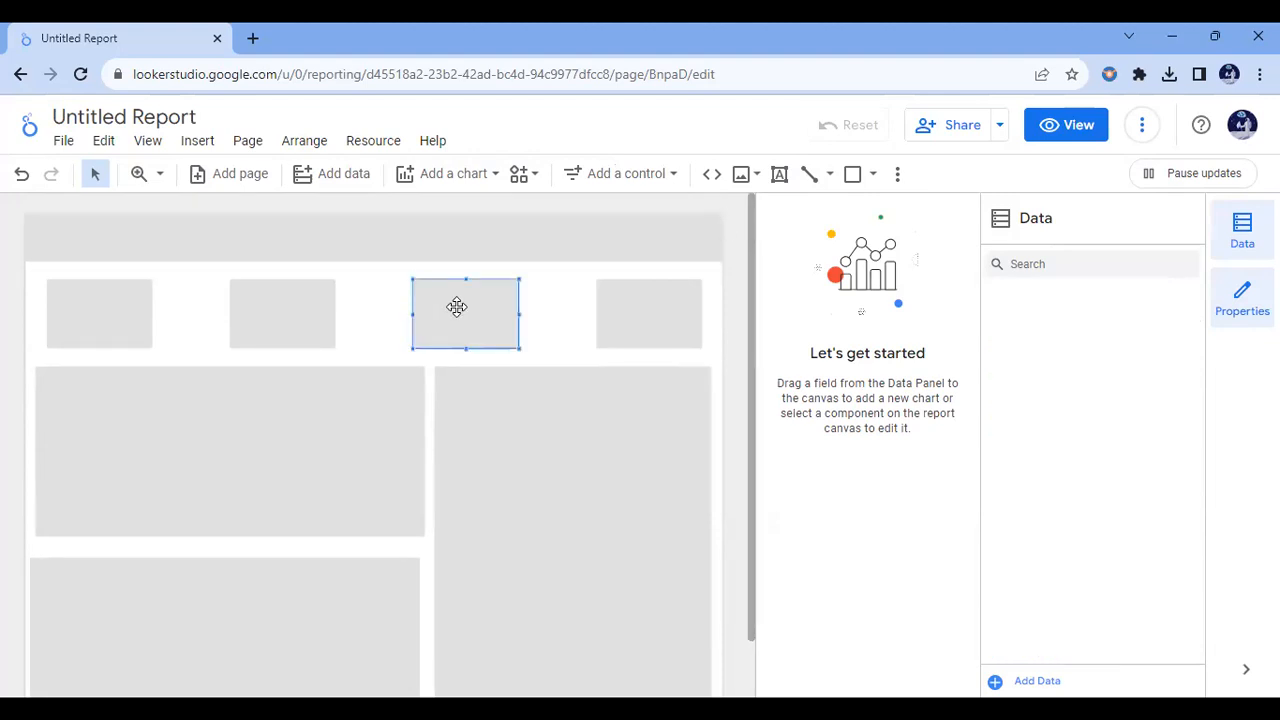
{"action": "left_click", "coordinate": [296, 317]}
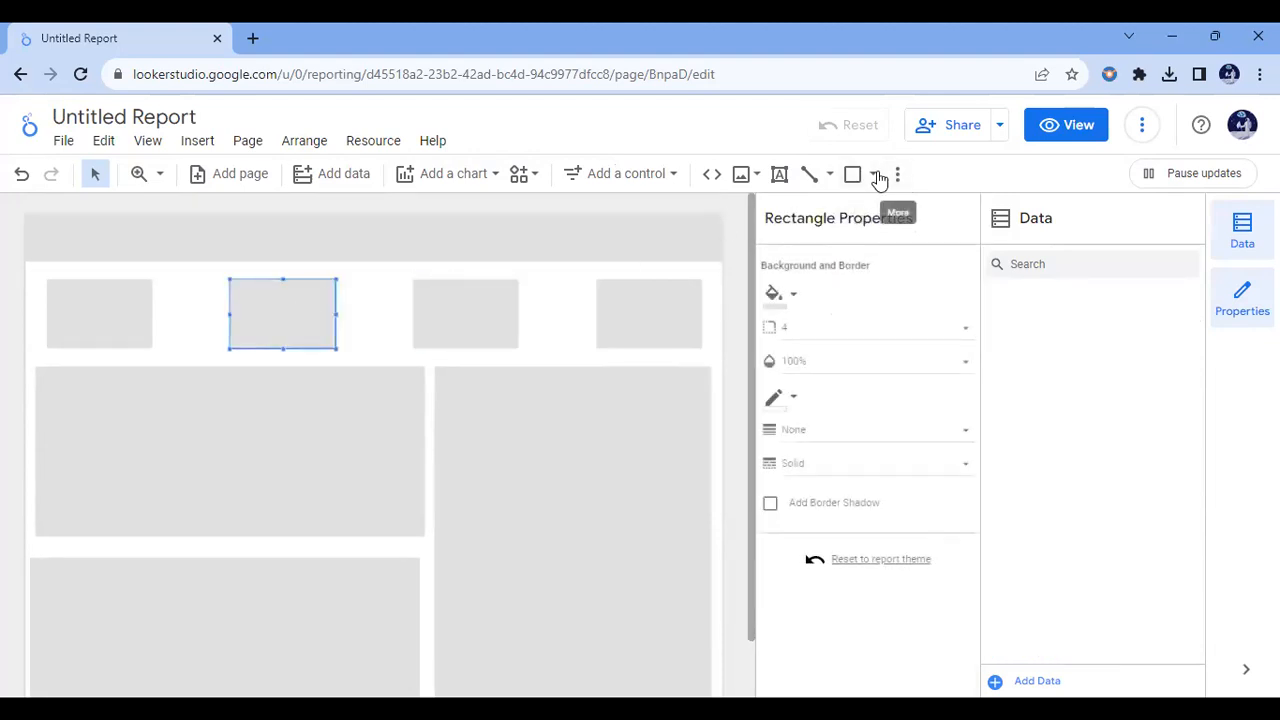
{"action": "left_click", "coordinate": [595, 369]}
{"action": "left_click", "coordinate": [299, 435]}
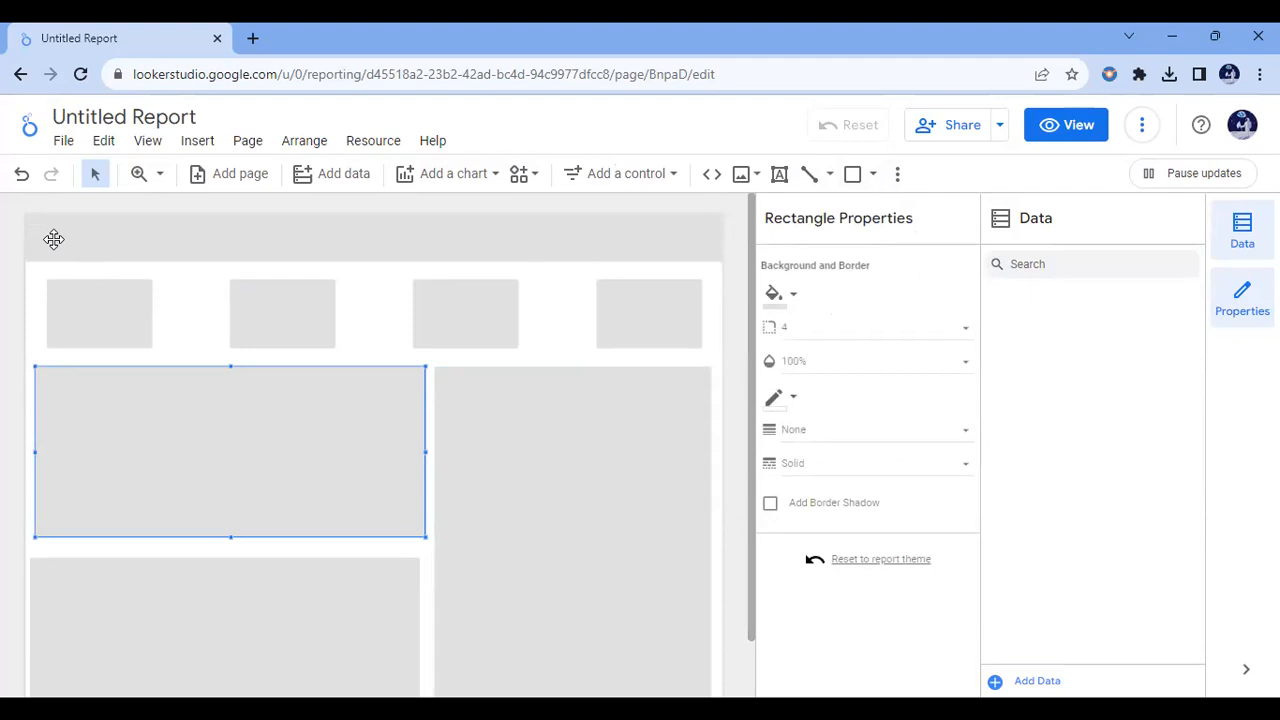
Step: Add a border shadow to all the rectangles on the page
{"action": "key", "text": "ctrl+a"}
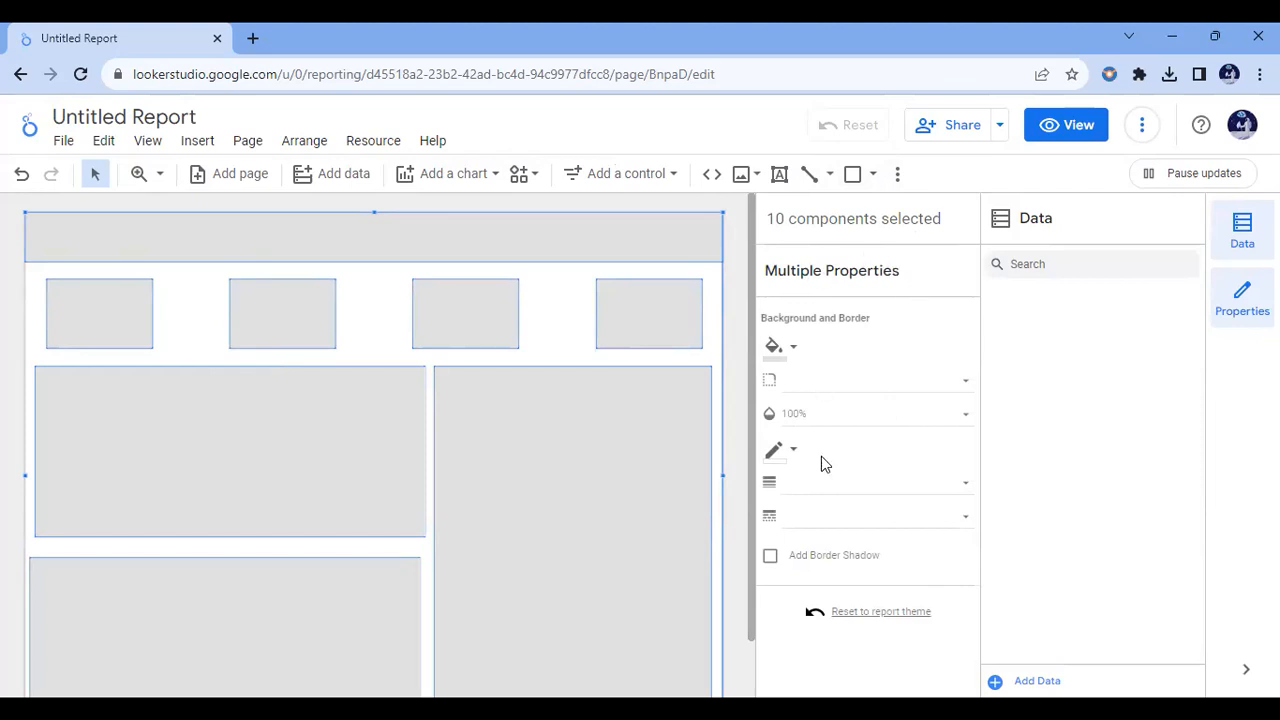
{"action": "left_click", "coordinate": [772, 558]}
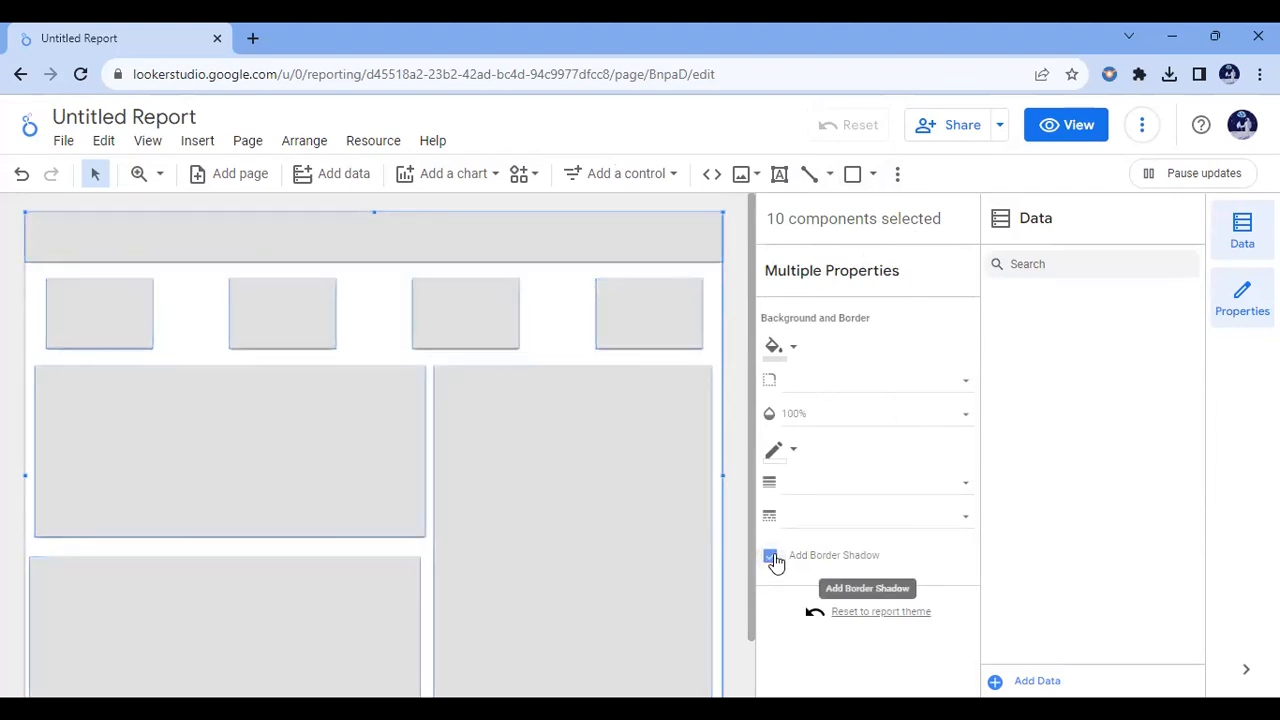
{"action": "left_click", "coordinate": [551, 312]}
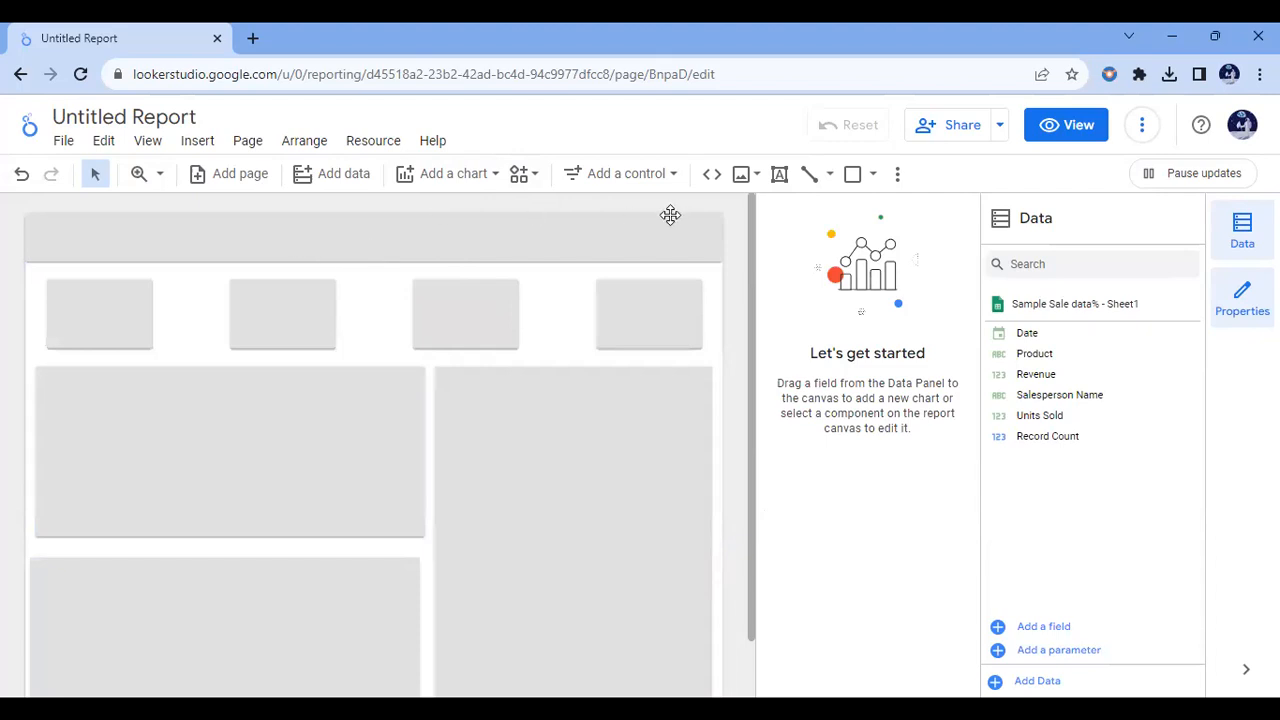
Step: Add a text box on the header banner containing the title SALES DASHBOARD
{"action": "left_click", "coordinate": [779, 176]}
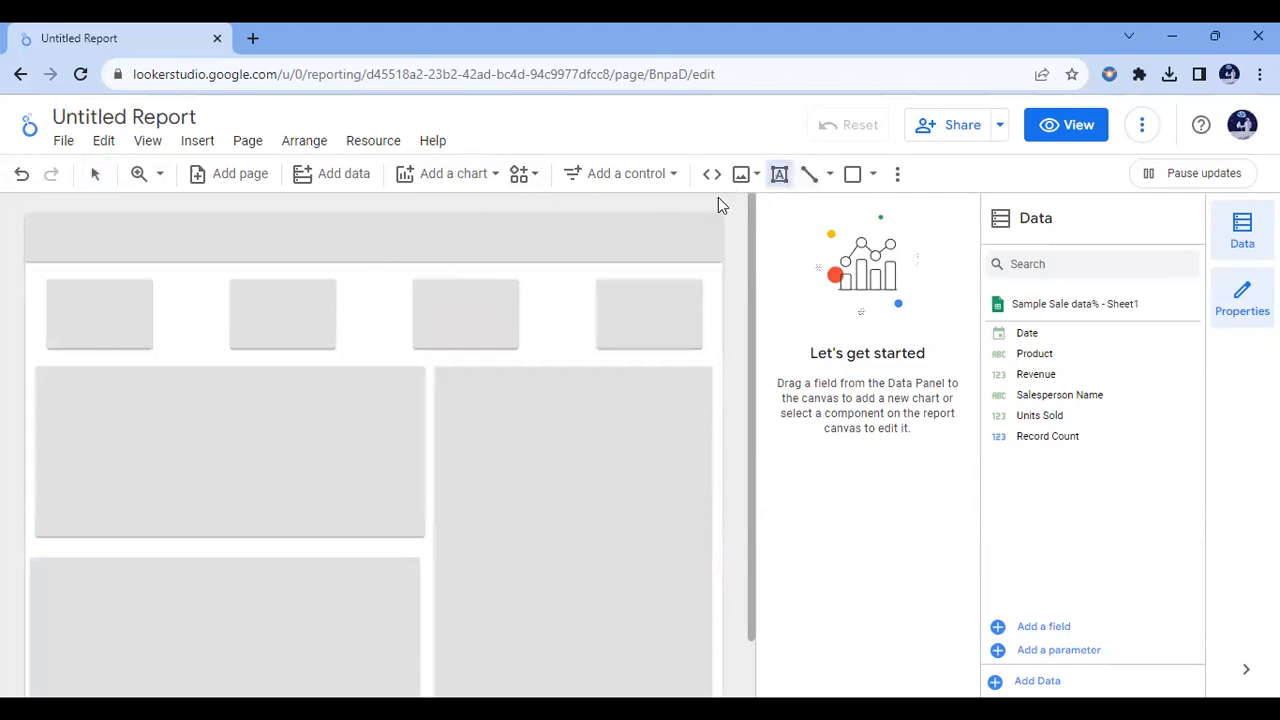
{"action": "left_click_drag", "start_coordinate": [157, 219], "coordinate": [514, 258]}
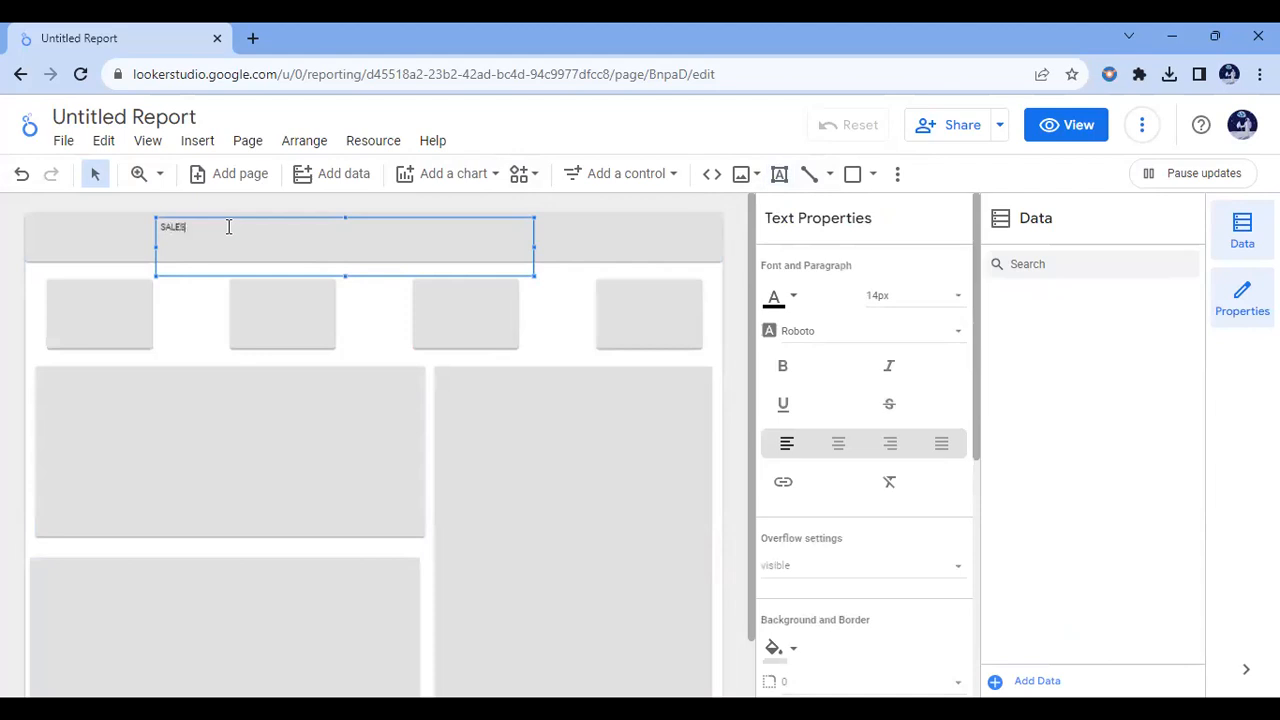
{"action": "type", "text": "OARD"}
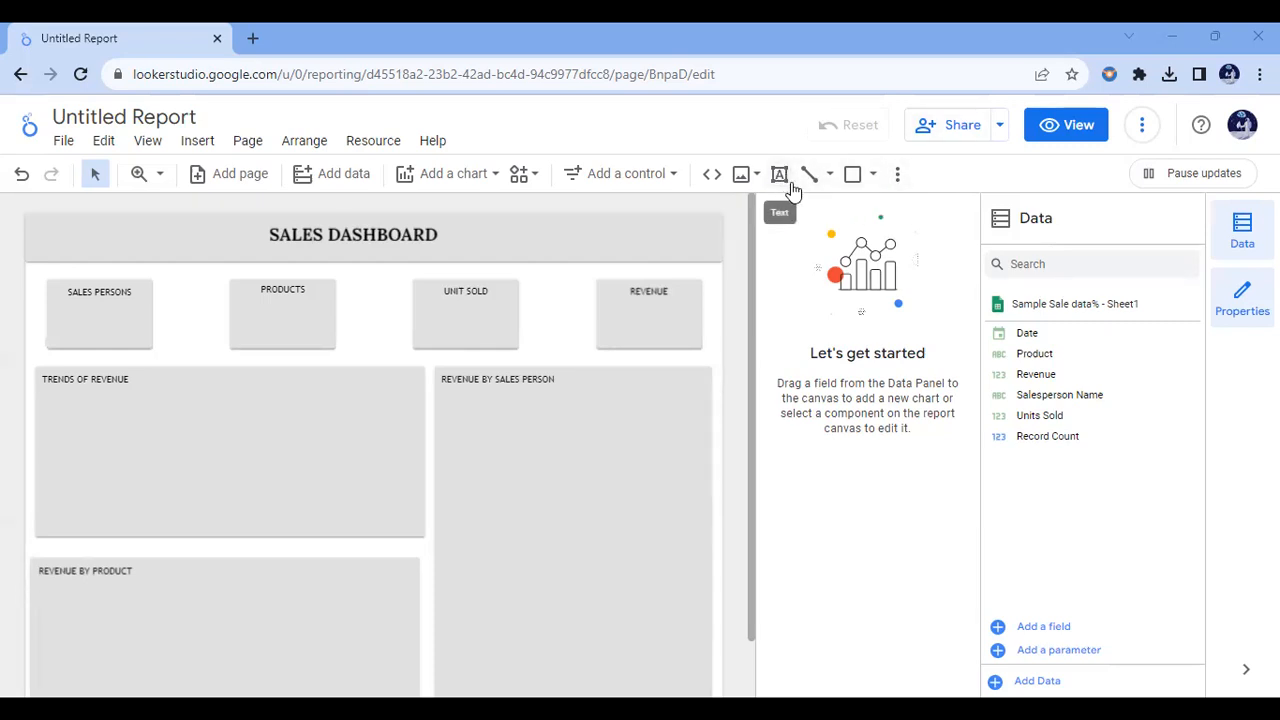
Step: Place a scorecard under the SALES PERSONS heading and narrow it to fit inside the card
{"action": "left_click", "coordinate": [490, 178]}
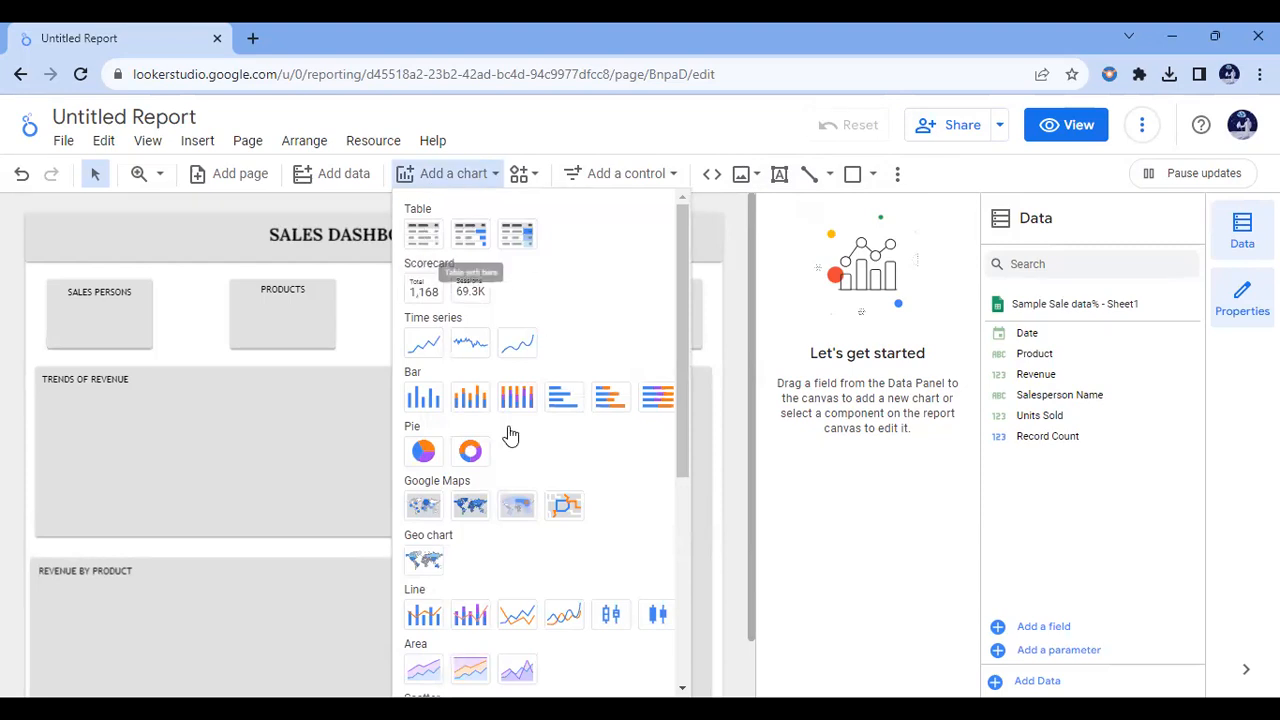
{"action": "left_click", "coordinate": [422, 291]}
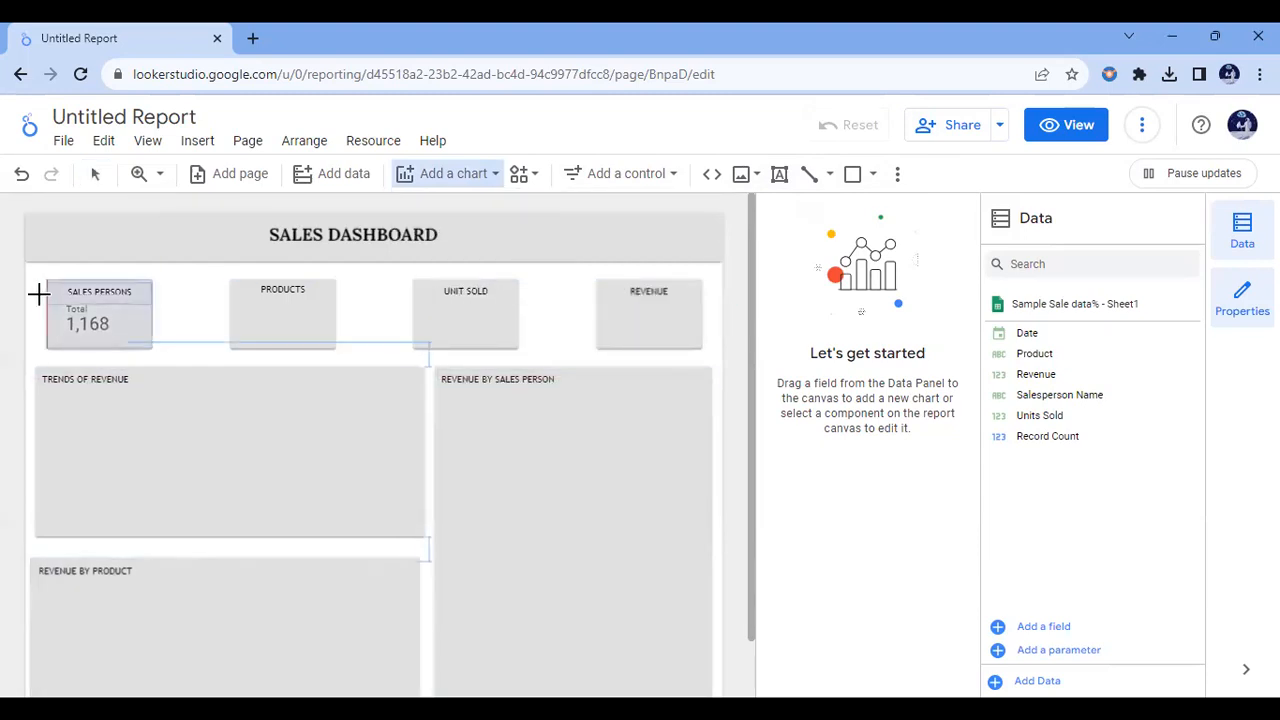
{"action": "left_click_drag", "start_coordinate": [44, 298], "coordinate": [152, 343]}
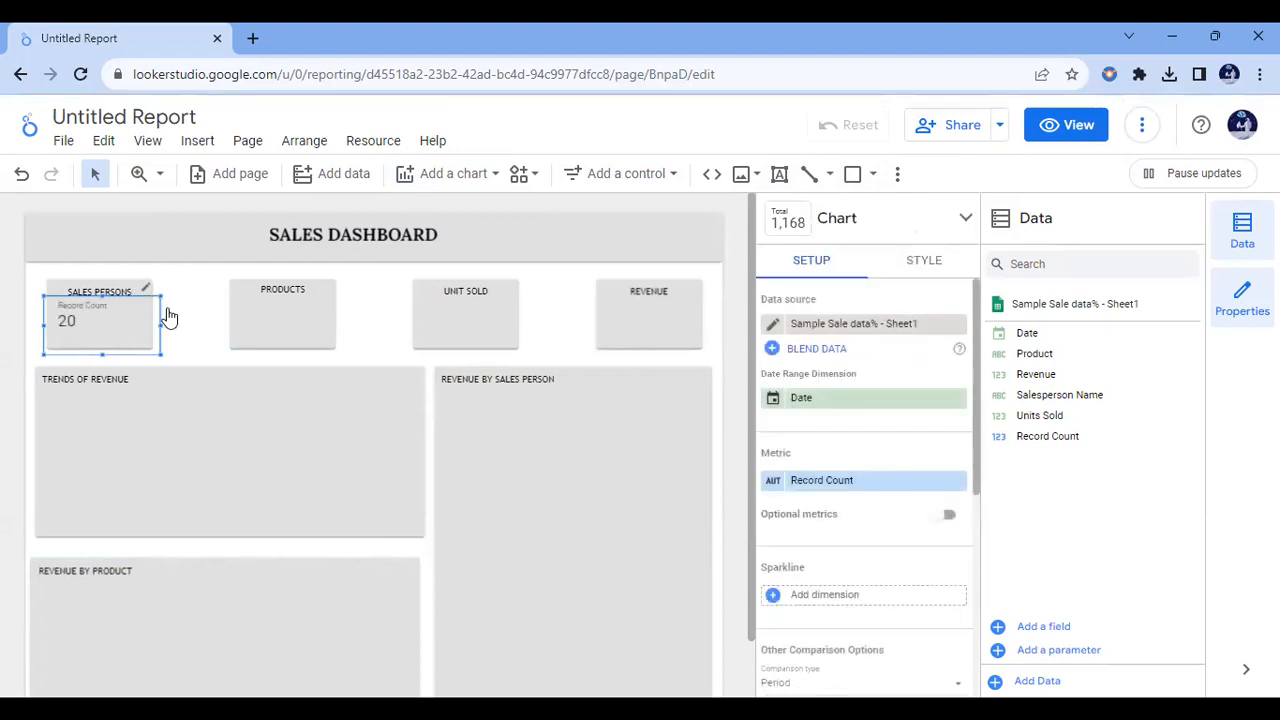
{"action": "left_click_drag", "start_coordinate": [160, 324], "coordinate": [148, 322]}
Step: Try duplicating the SALES PERSONS scorecard and moving a copy onto the PRODUCTS card, and undo the copies
{"action": "key", "text": "ctrl+c"}
{"action": "key", "text": "ctrl+v"}
{"action": "key", "text": "ctrl+v"}
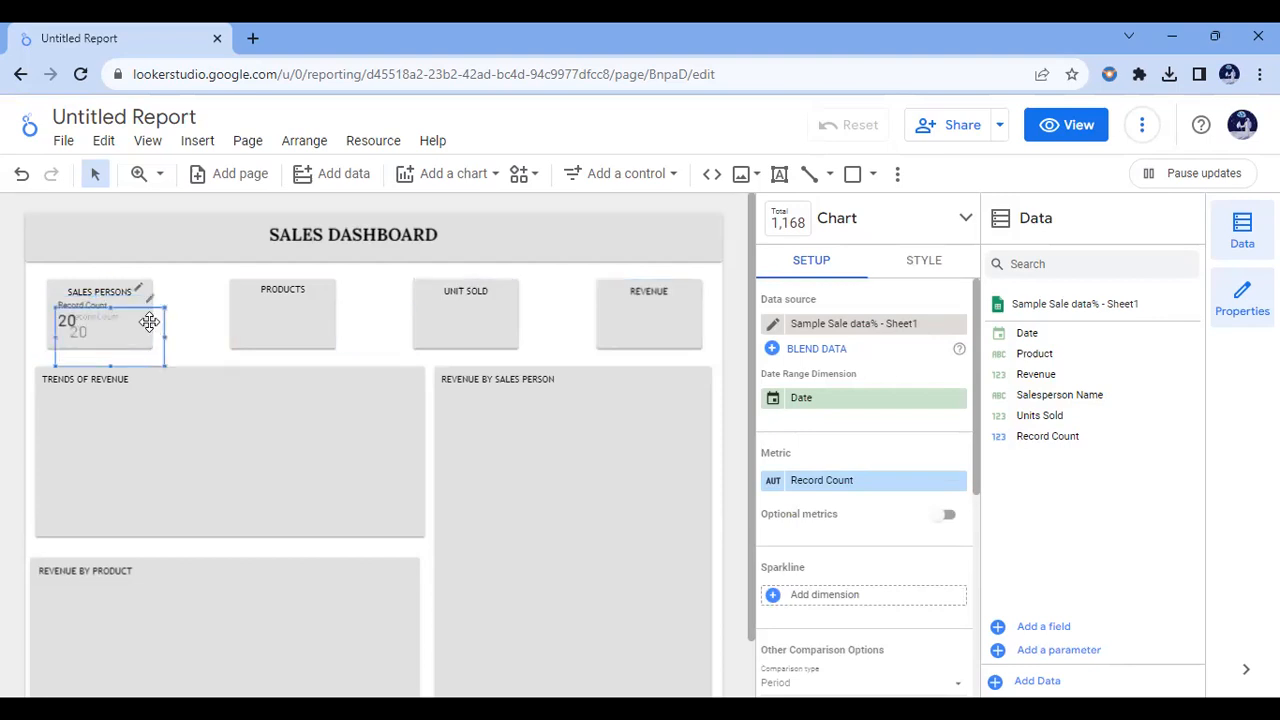
{"action": "key", "text": "ctrl+v"}
{"action": "key", "text": "ctrl+v"}
{"action": "left_click_drag", "start_coordinate": [130, 330], "coordinate": [290, 297]}
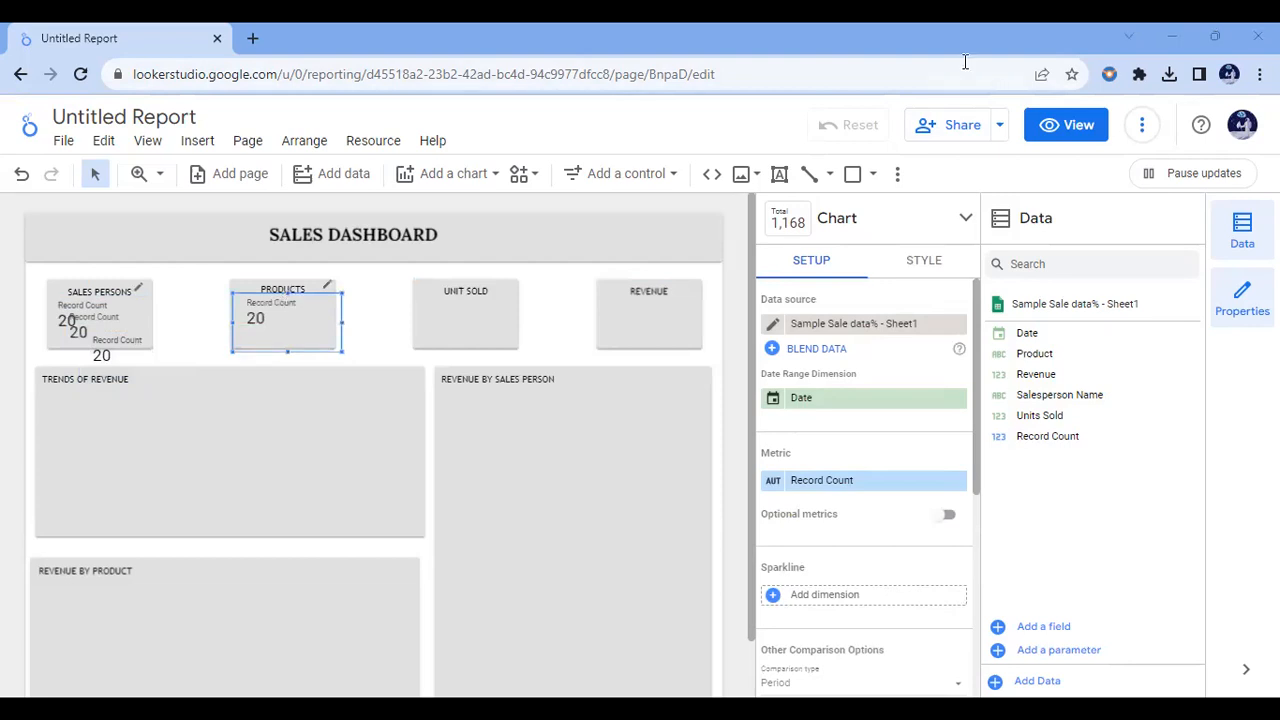
{"action": "key", "text": "ctrl+z"}
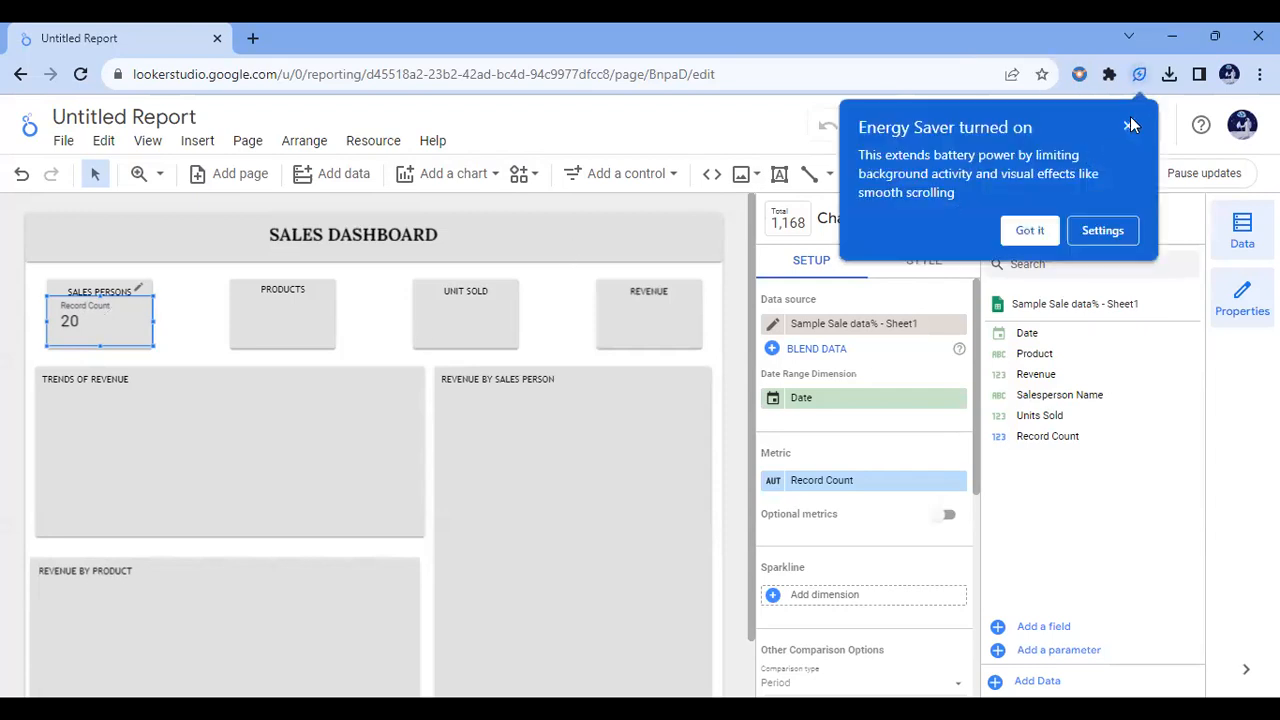
Step: Dismiss the Energy Saver notice, hide the SALES PERSONS scorecard's metric name and centre its metric value
{"action": "left_click", "coordinate": [1130, 123]}
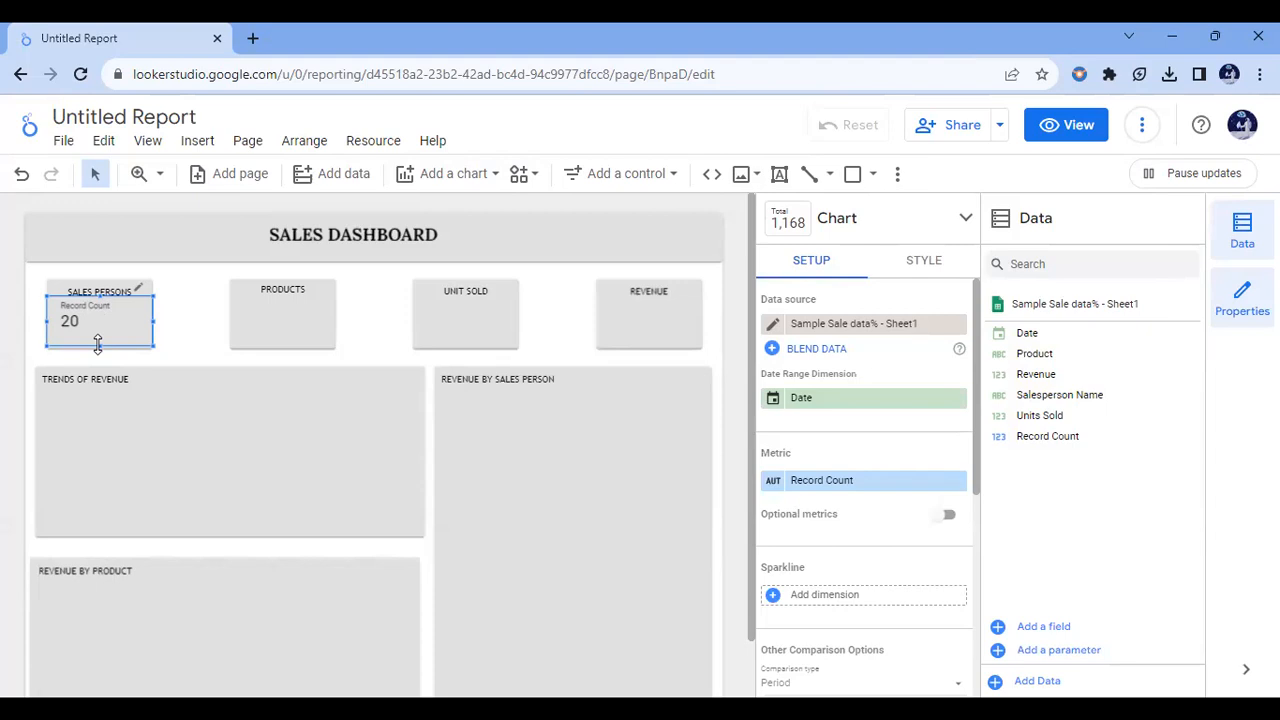
{"action": "left_click", "coordinate": [920, 263]}
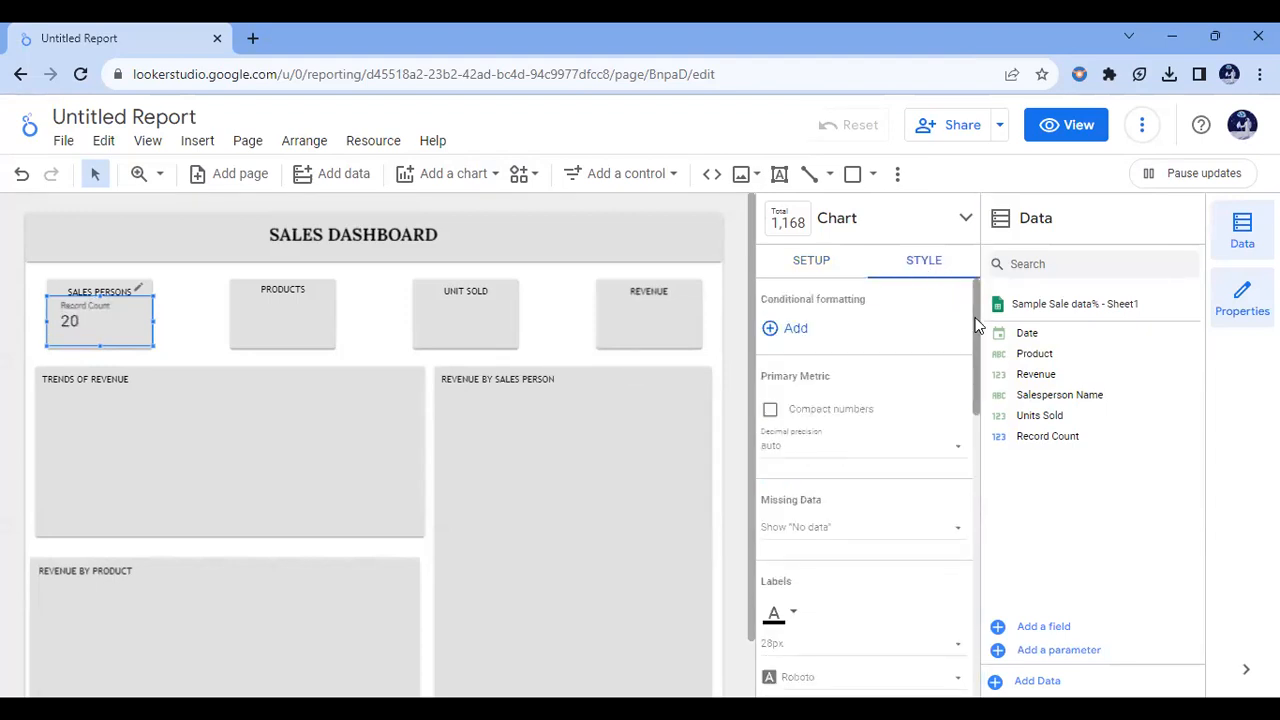
{"action": "left_click_drag", "start_coordinate": [977, 320], "coordinate": [977, 387]}
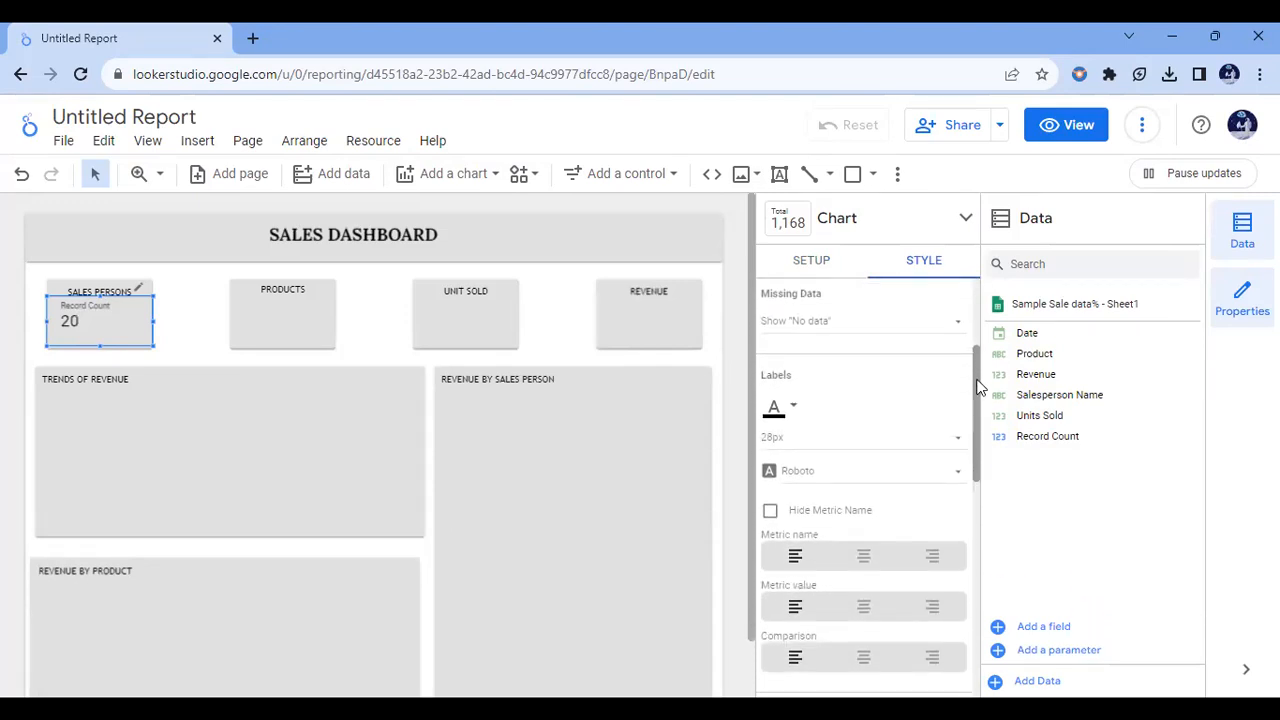
{"action": "left_click", "coordinate": [771, 514]}
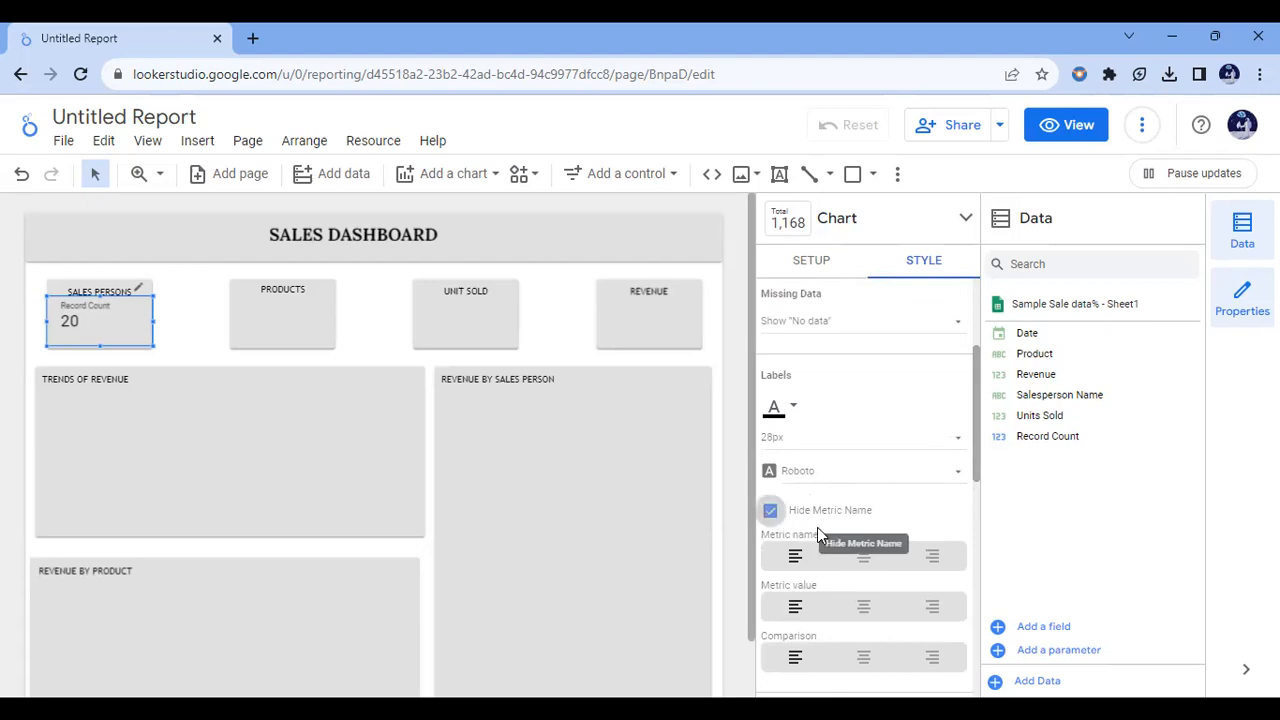
{"action": "left_click", "coordinate": [866, 612]}
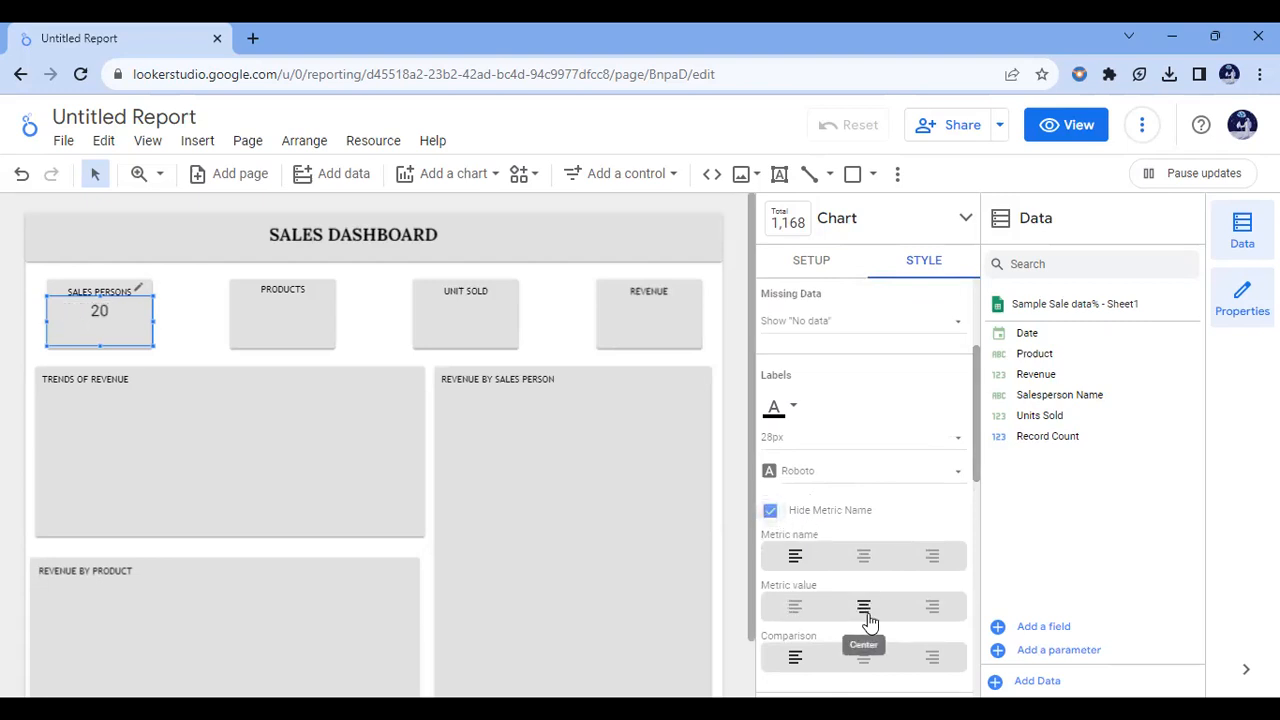
Step: Set the SALES PERSONS scorecard's label font to Trebuchet and its font size to 36px
{"action": "left_click", "coordinate": [873, 441]}
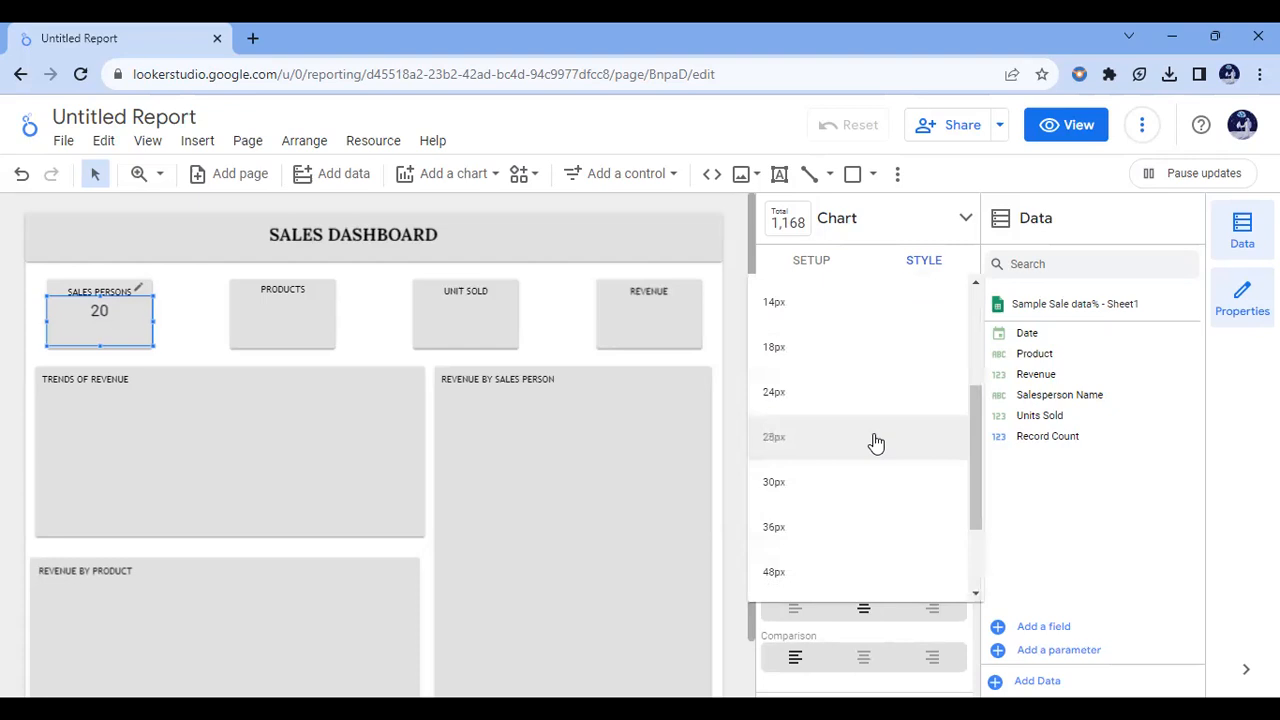
{"action": "left_click", "coordinate": [883, 496]}
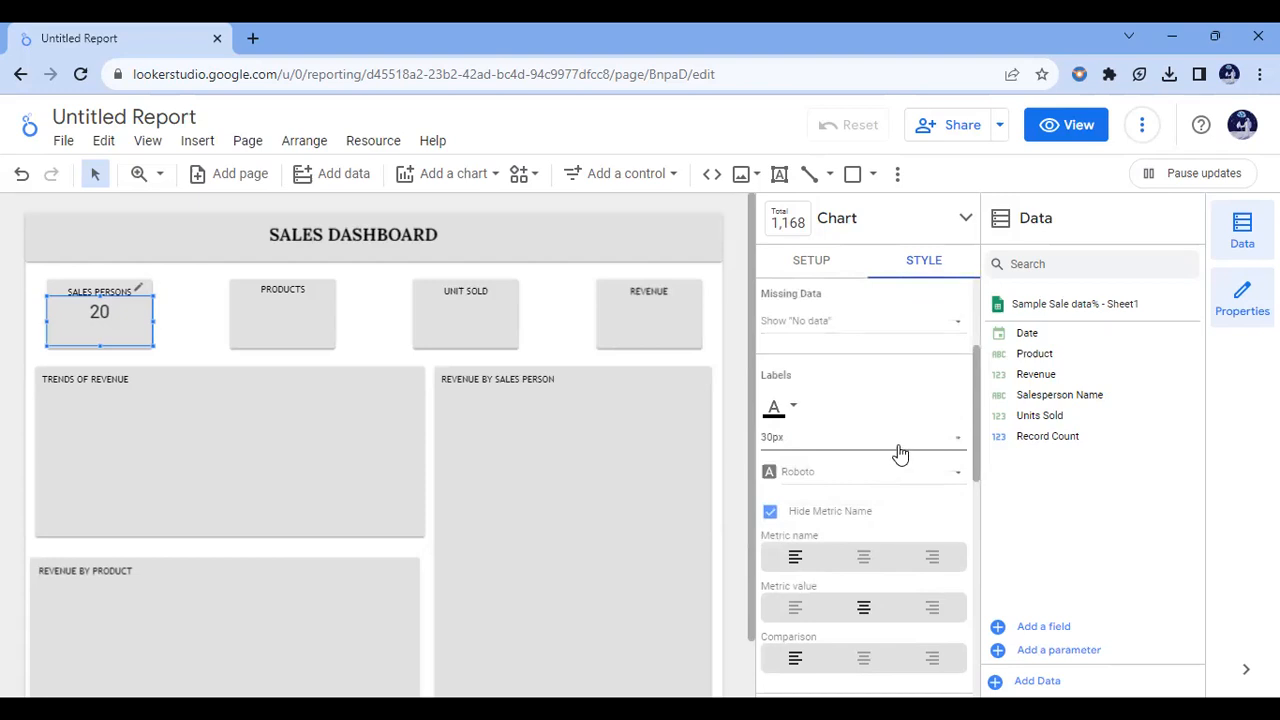
{"action": "left_click", "coordinate": [812, 485]}
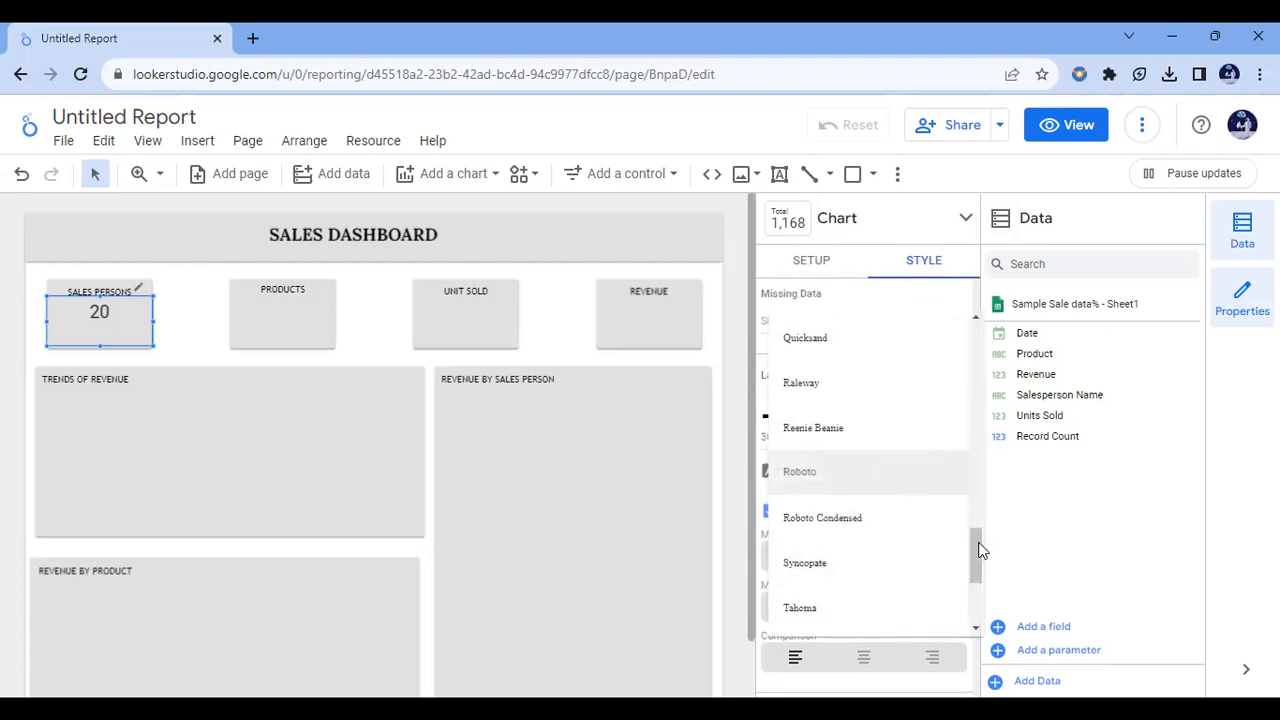
{"action": "left_click_drag", "start_coordinate": [979, 550], "coordinate": [976, 587]}
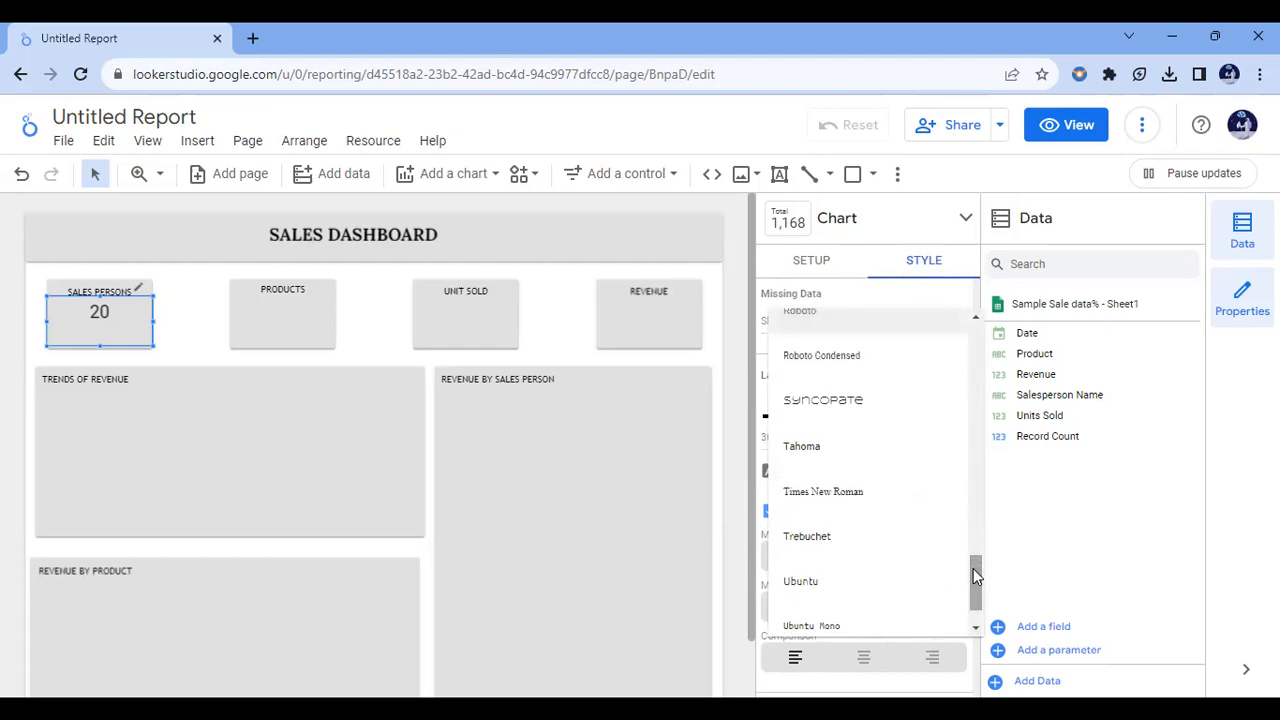
{"action": "left_click", "coordinate": [806, 536]}
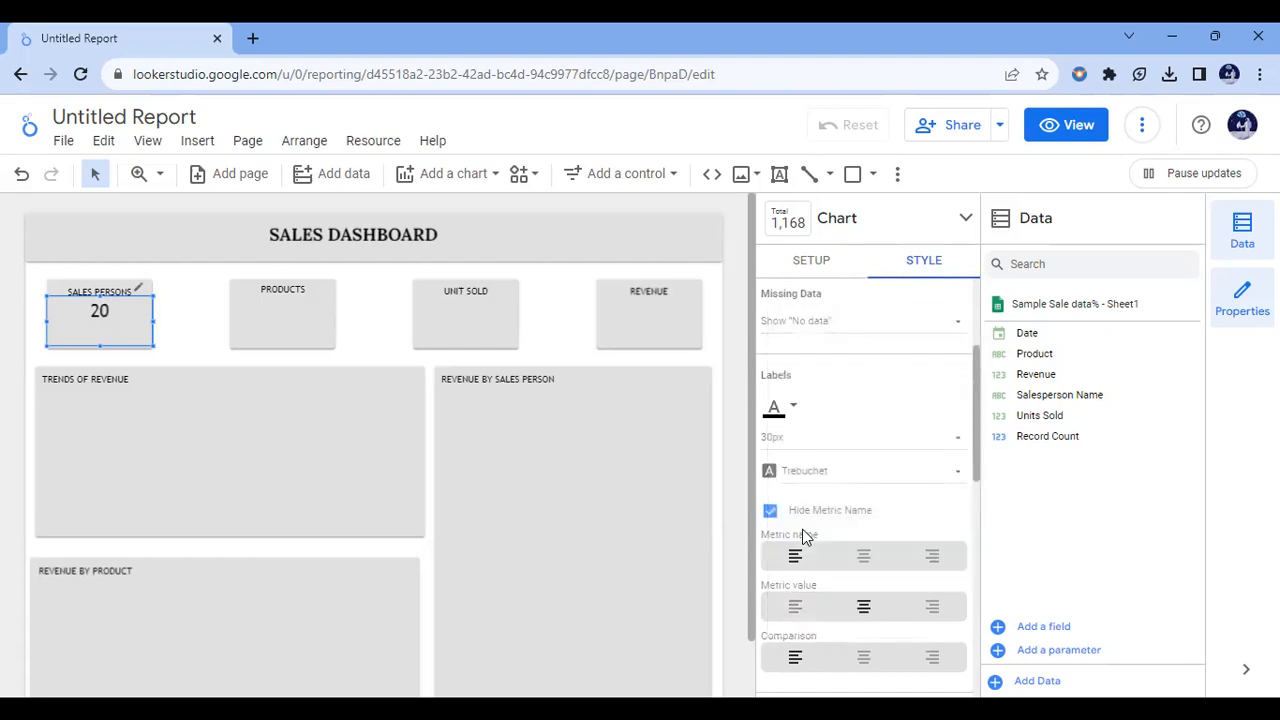
{"action": "left_click", "coordinate": [917, 447]}
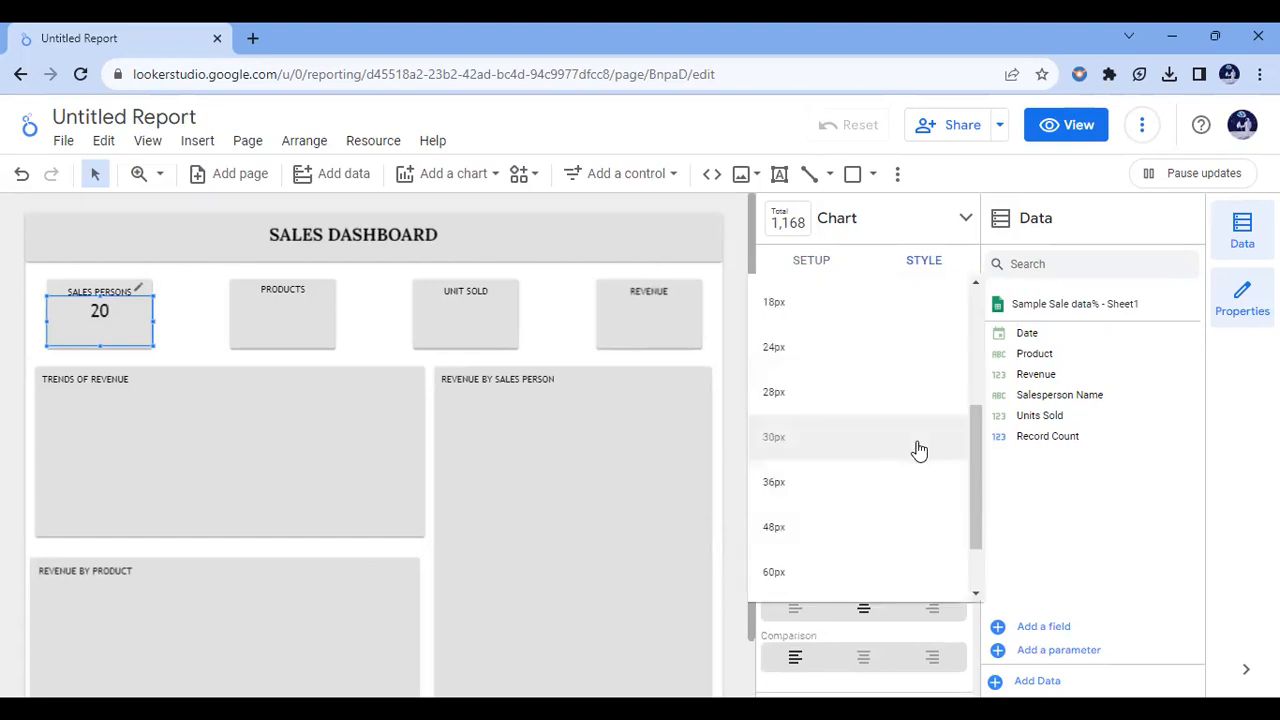
{"action": "left_click", "coordinate": [847, 489]}
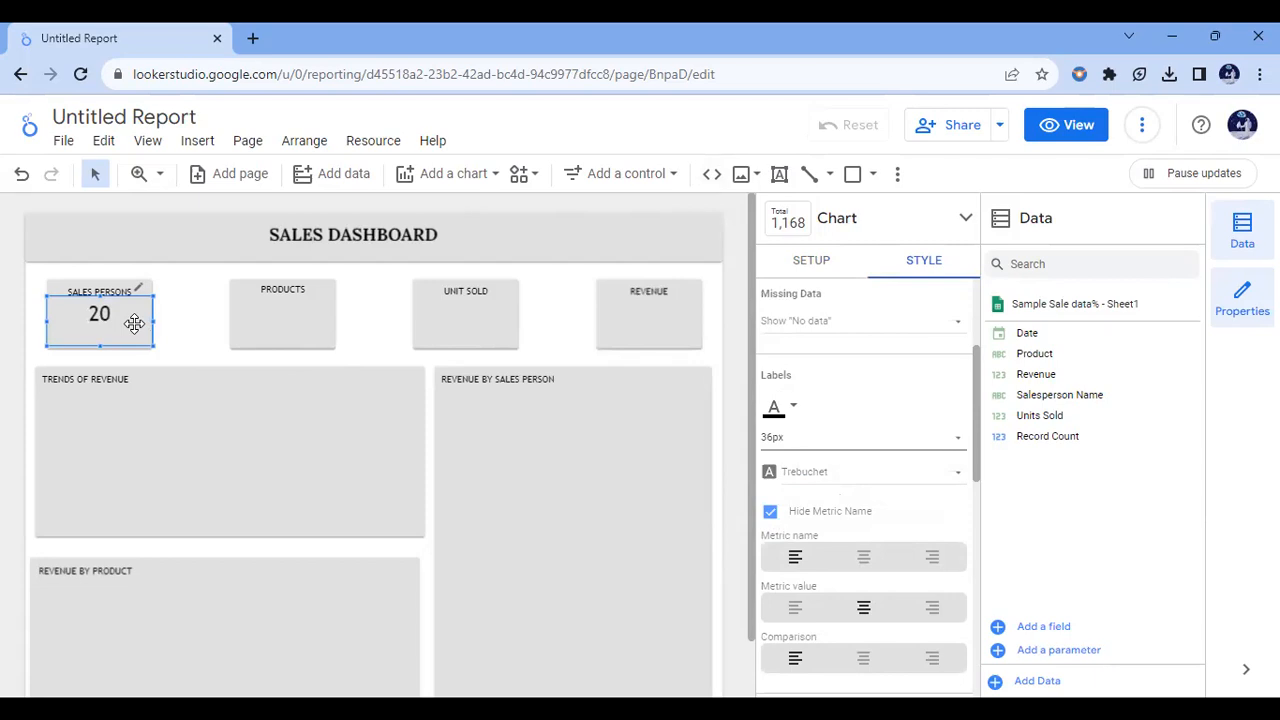
Step: Replace the SALES PERSONS scorecard's Record Count metric with the Salesperson Name field
{"action": "left_click", "coordinate": [811, 264]}
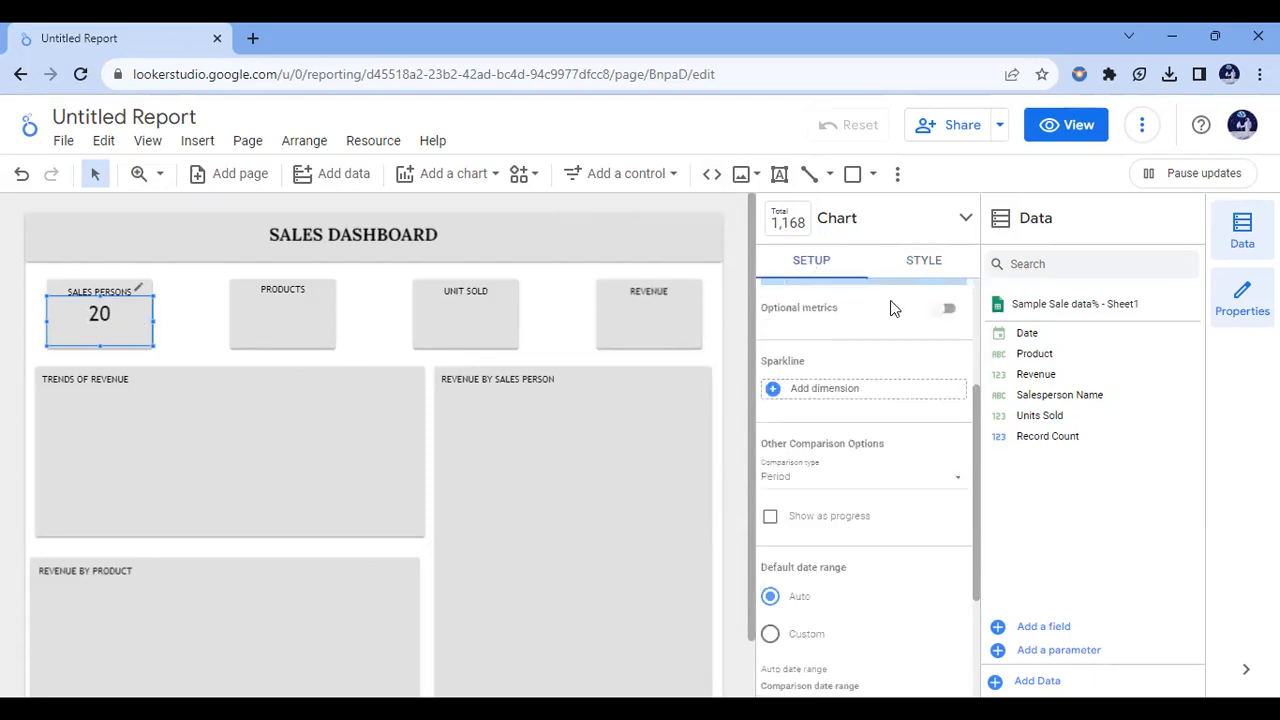
{"action": "left_click_drag", "start_coordinate": [971, 422], "coordinate": [967, 309]}
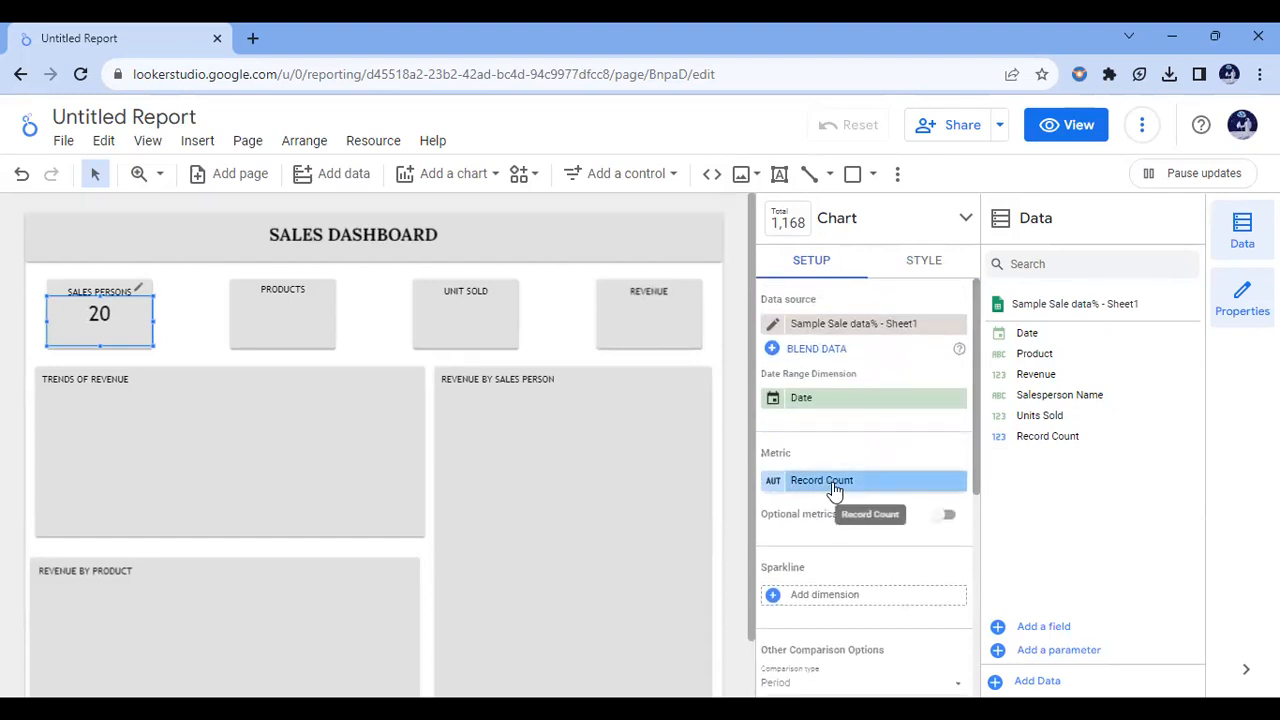
{"action": "left_click_drag", "start_coordinate": [1072, 398], "coordinate": [857, 488]}
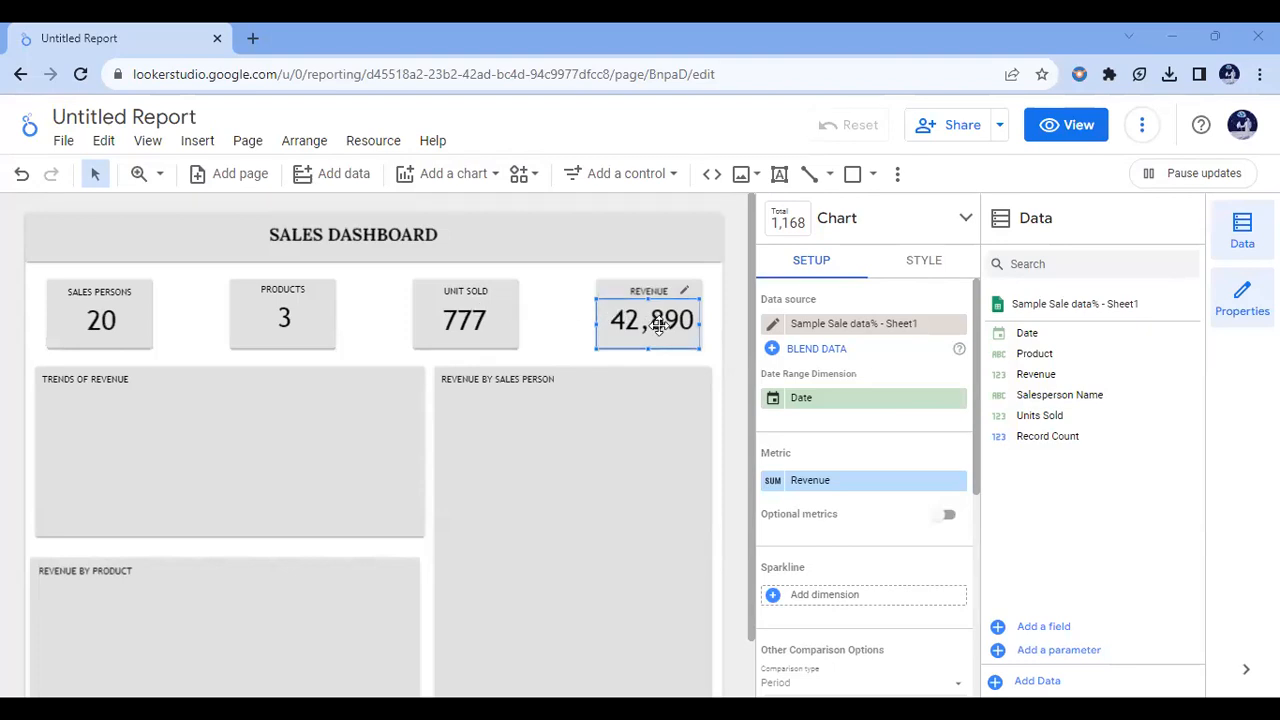
Step: Check which metrics the UNIT SOLD, REVENUE and PRODUCTS scorecards use, including the aggregation of the Product metric
{"action": "left_click", "coordinate": [468, 318]}
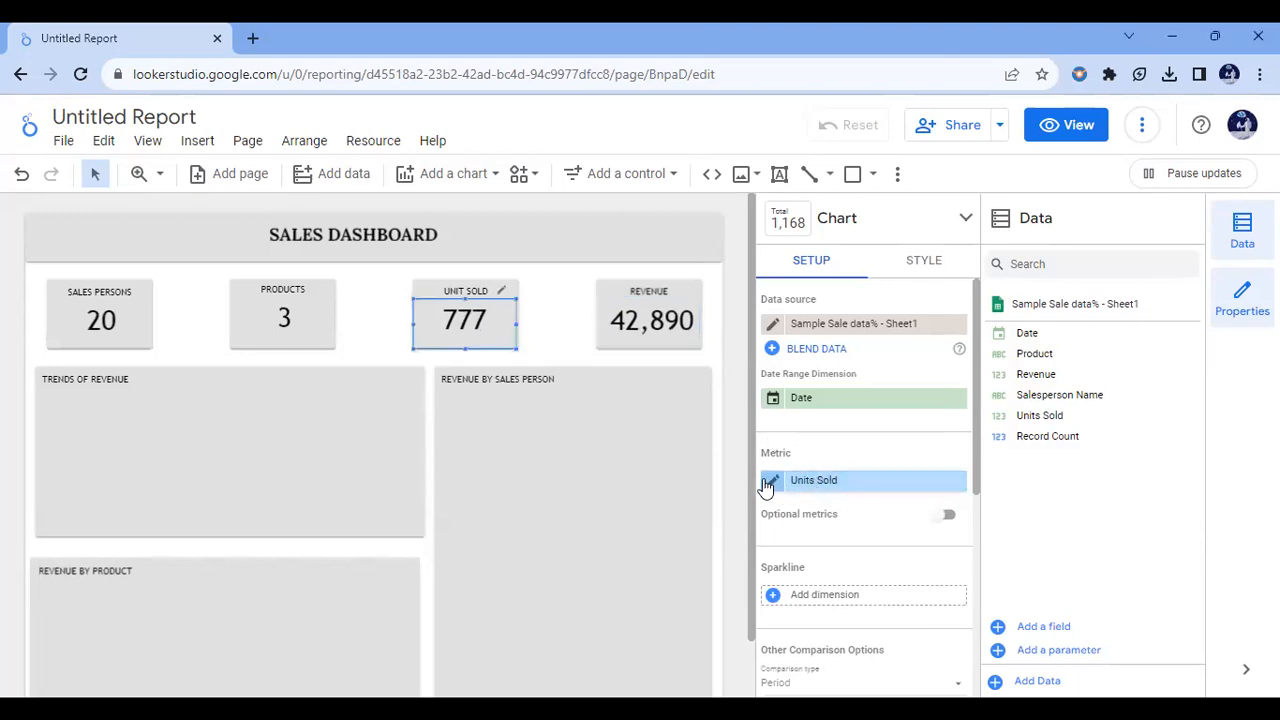
{"action": "left_click", "coordinate": [638, 328]}
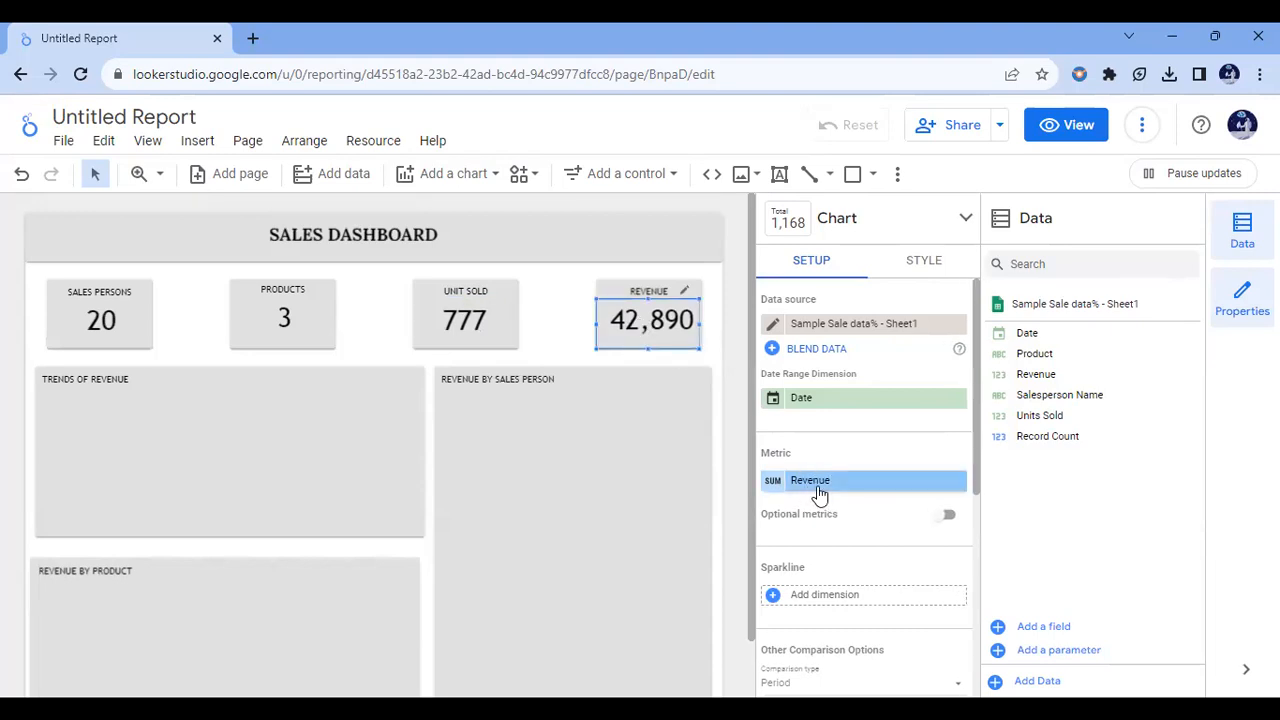
{"action": "left_click", "coordinate": [291, 318]}
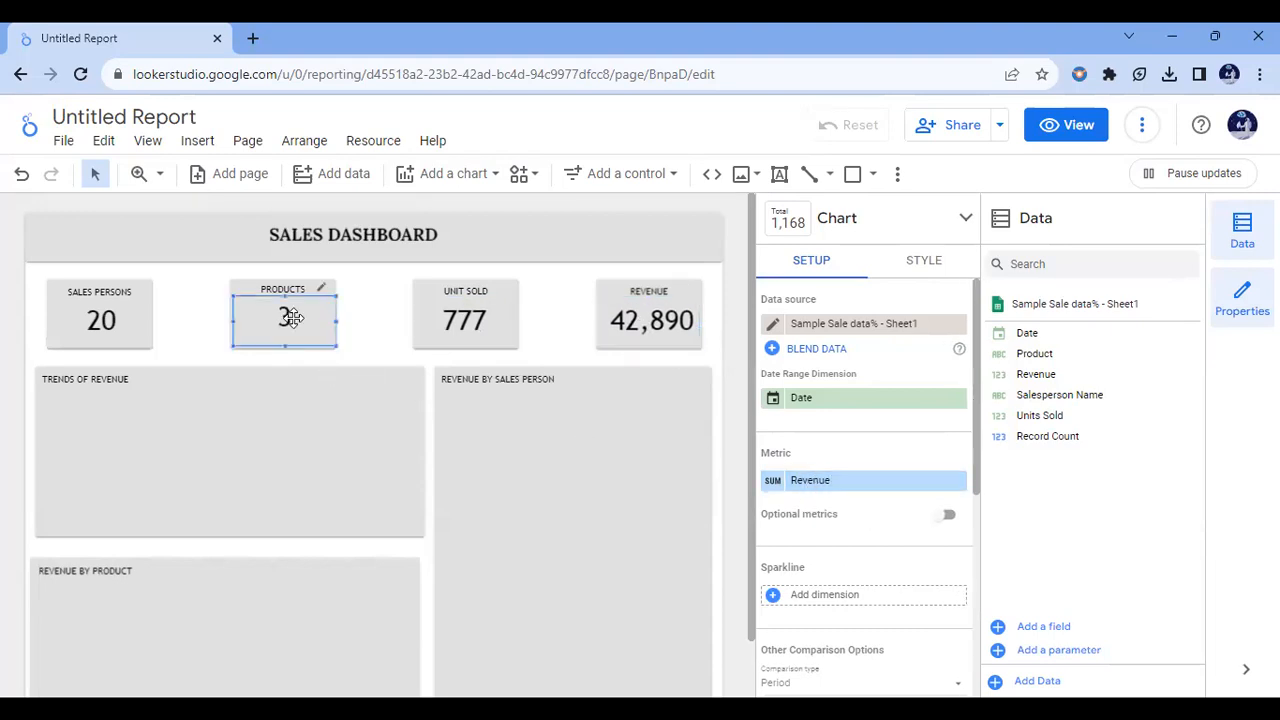
{"action": "left_click", "coordinate": [774, 487]}
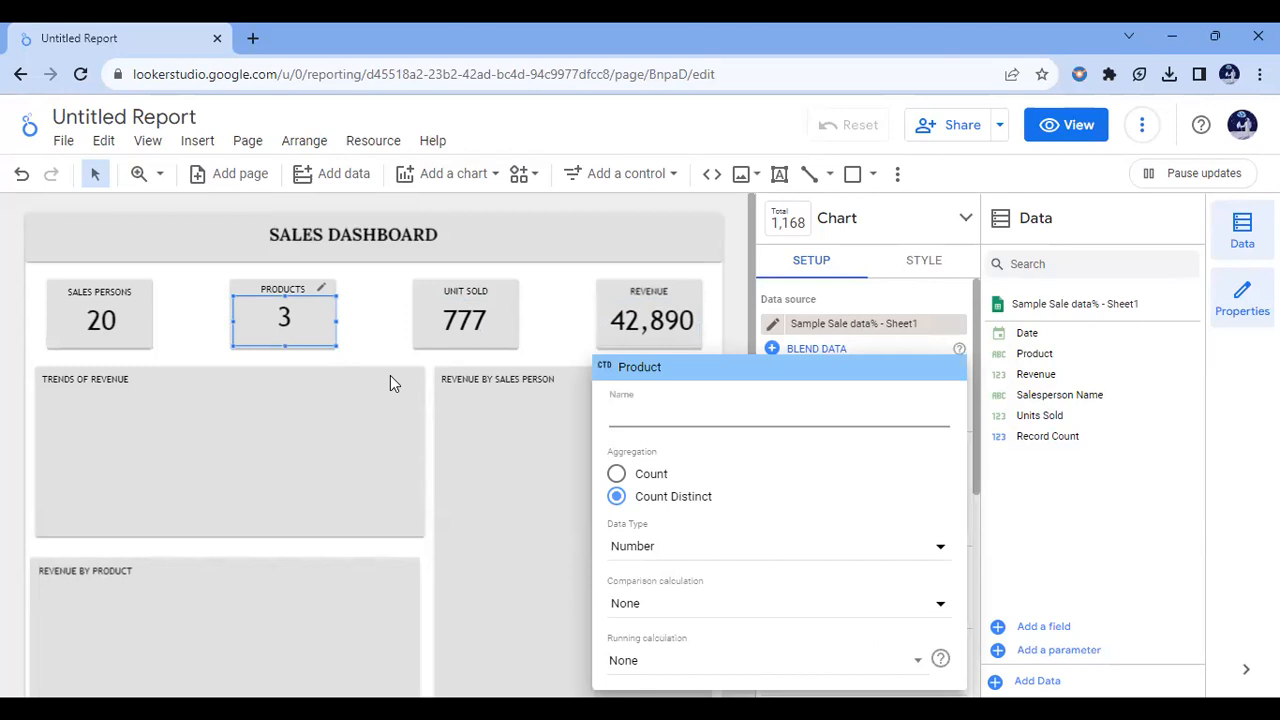
{"action": "left_click", "coordinate": [126, 321]}
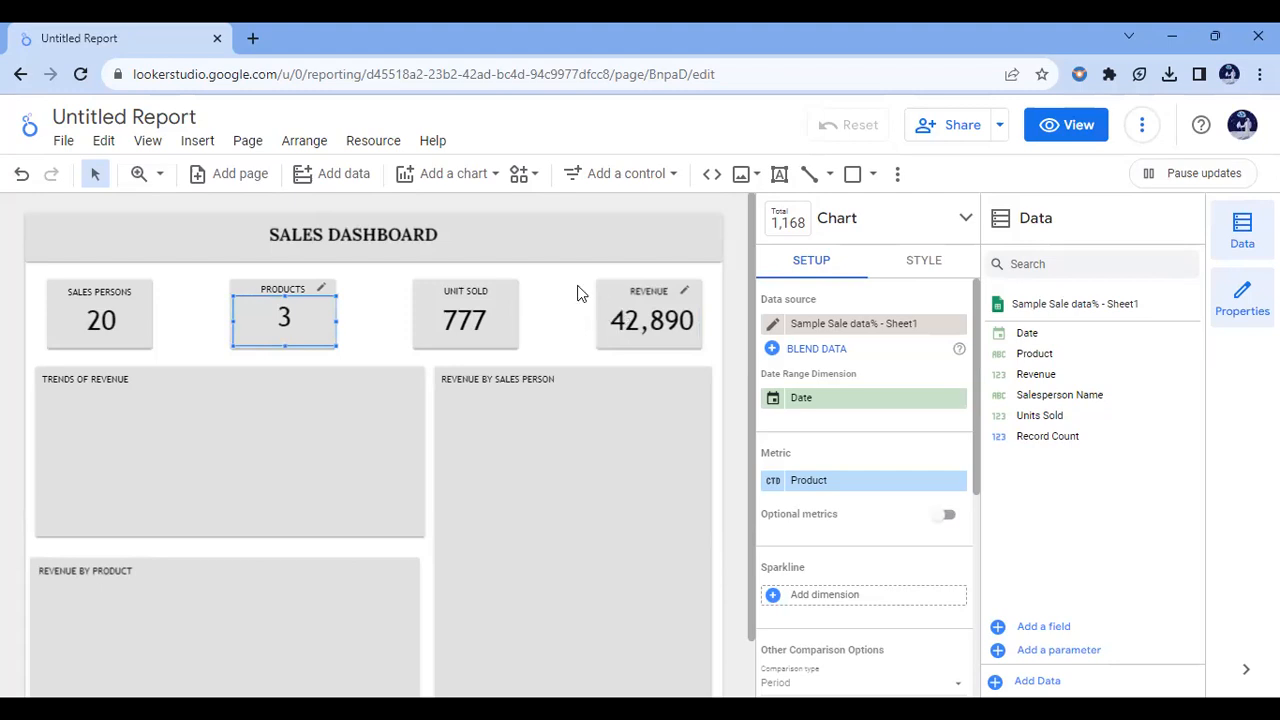
Step: Add a smoothed time series chart under the TRENDS OF REVENUE heading and narrow it to fit inside the card
{"action": "left_click", "coordinate": [494, 176]}
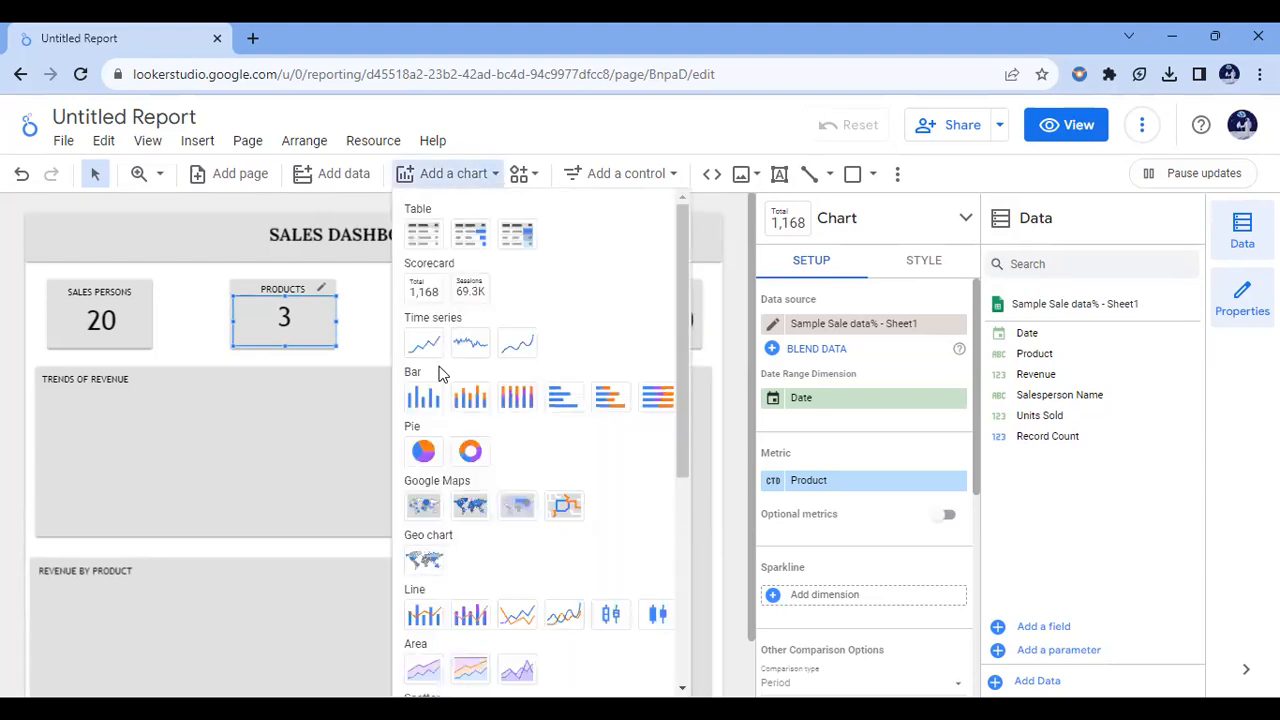
{"action": "left_click", "coordinate": [516, 346]}
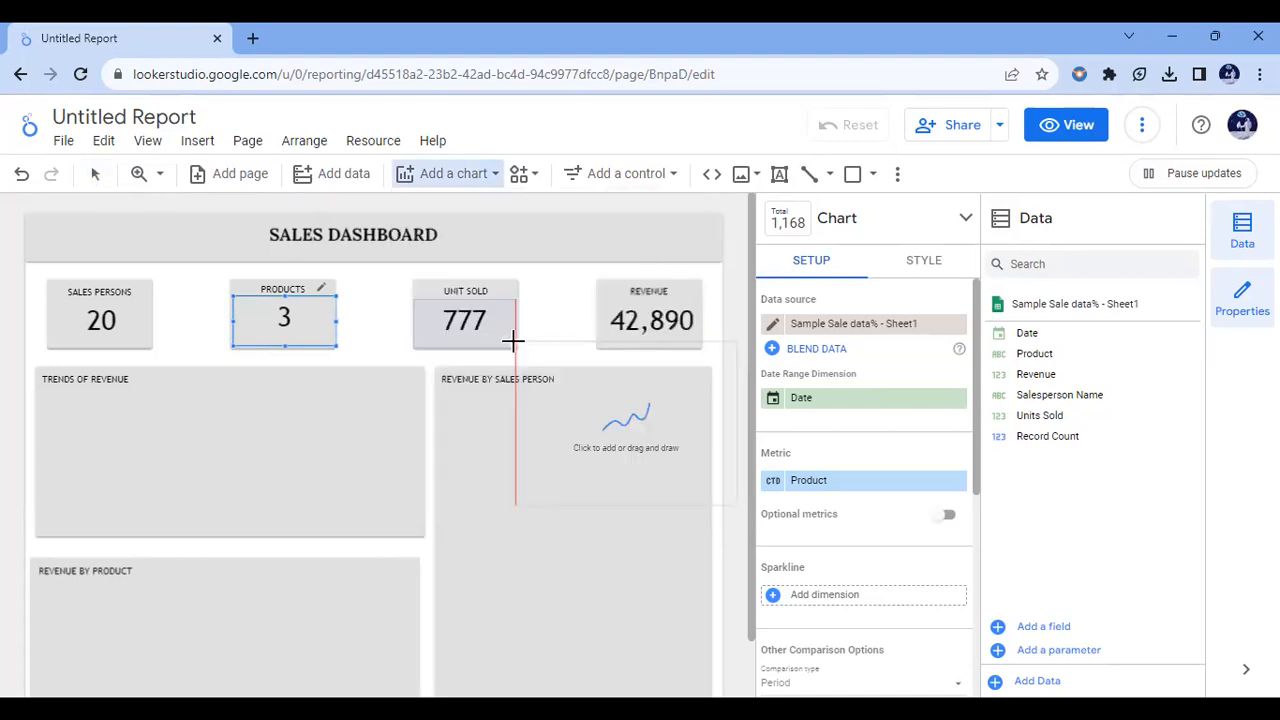
{"action": "left_click_drag", "start_coordinate": [35, 390], "coordinate": [423, 534]}
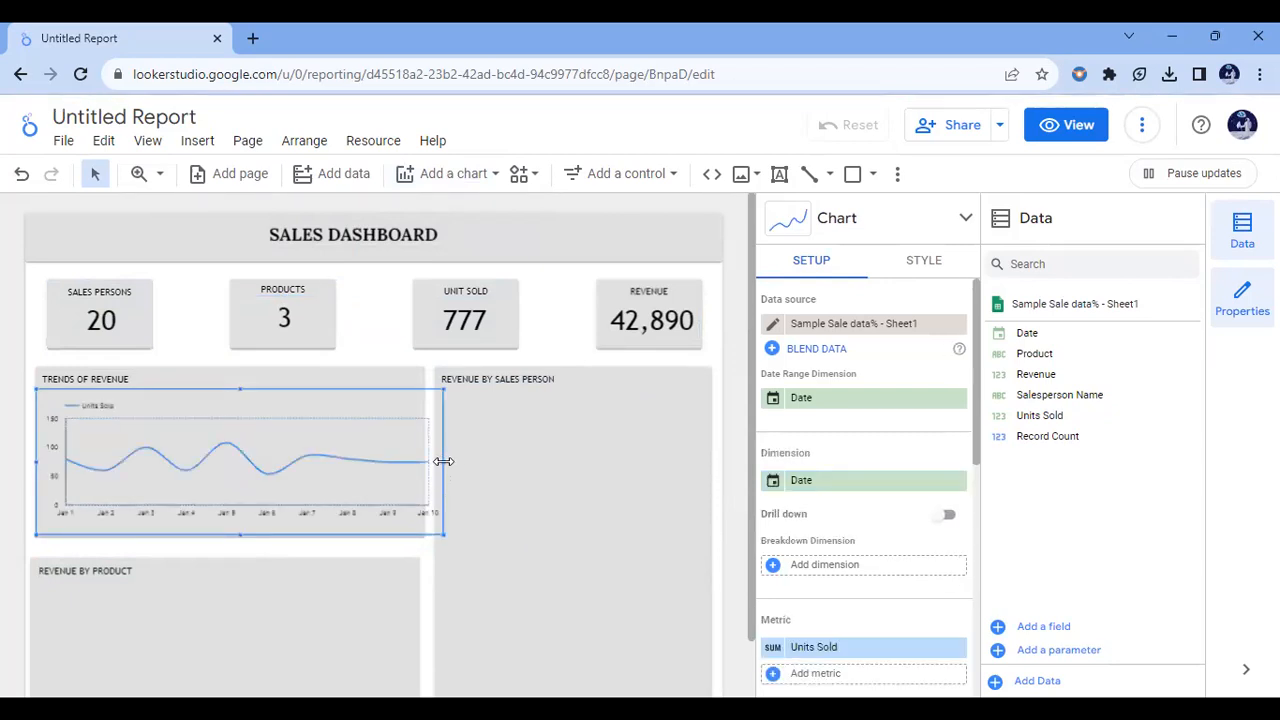
{"action": "left_click_drag", "start_coordinate": [443, 461], "coordinate": [418, 460]}
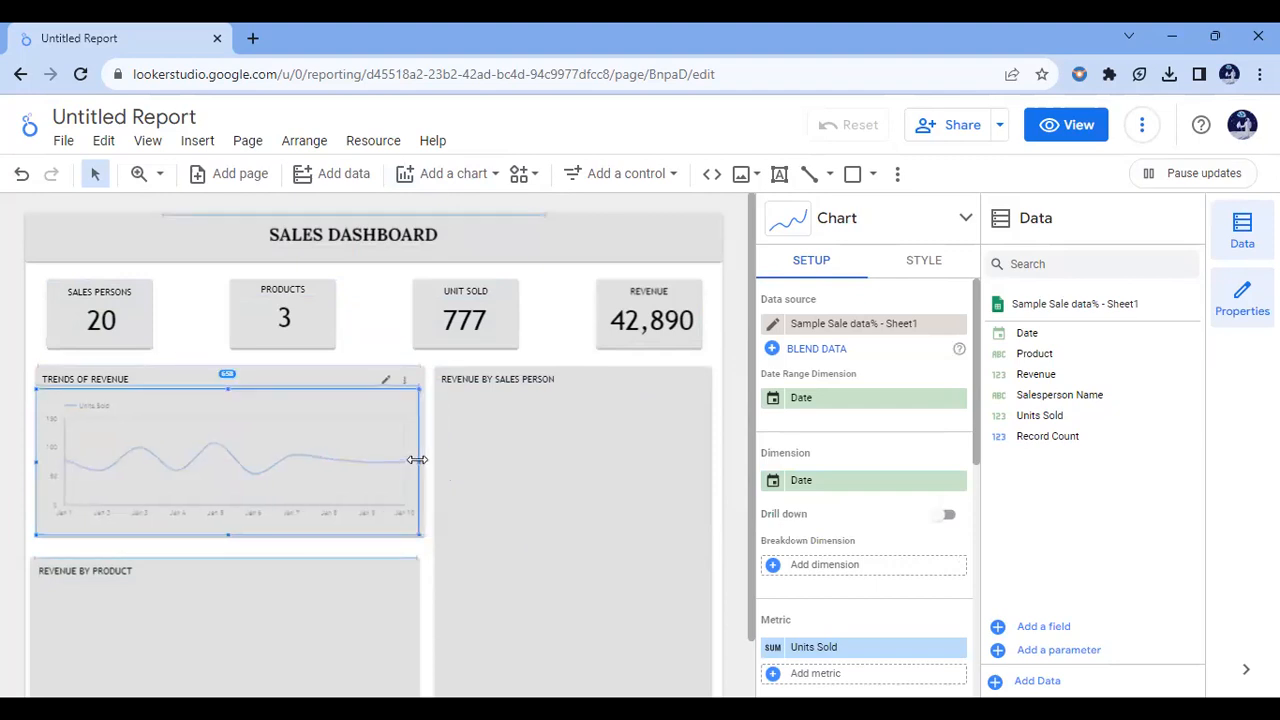
Step: Add a stacked bar chart that fills the REVENUE BY SALES PERSON card below its heading
{"action": "left_click", "coordinate": [491, 178]}
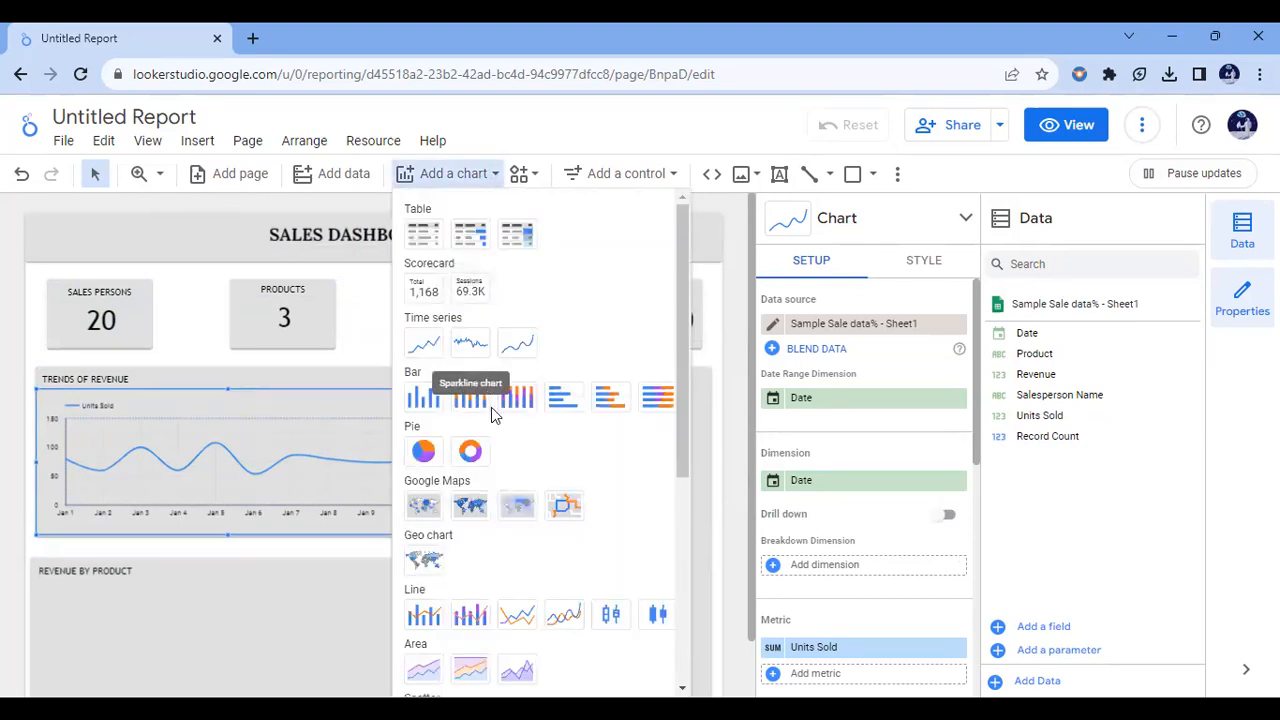
{"action": "left_click", "coordinate": [609, 400]}
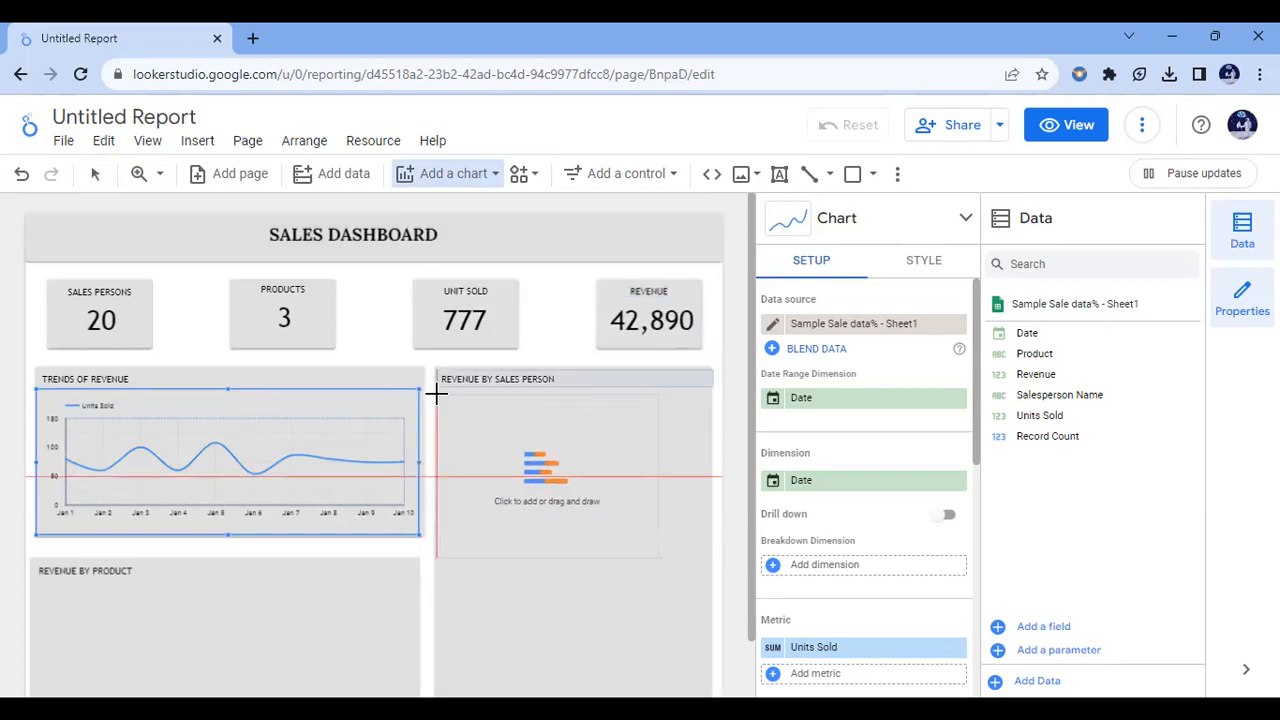
{"action": "left_click_drag", "start_coordinate": [437, 390], "coordinate": [699, 697]}
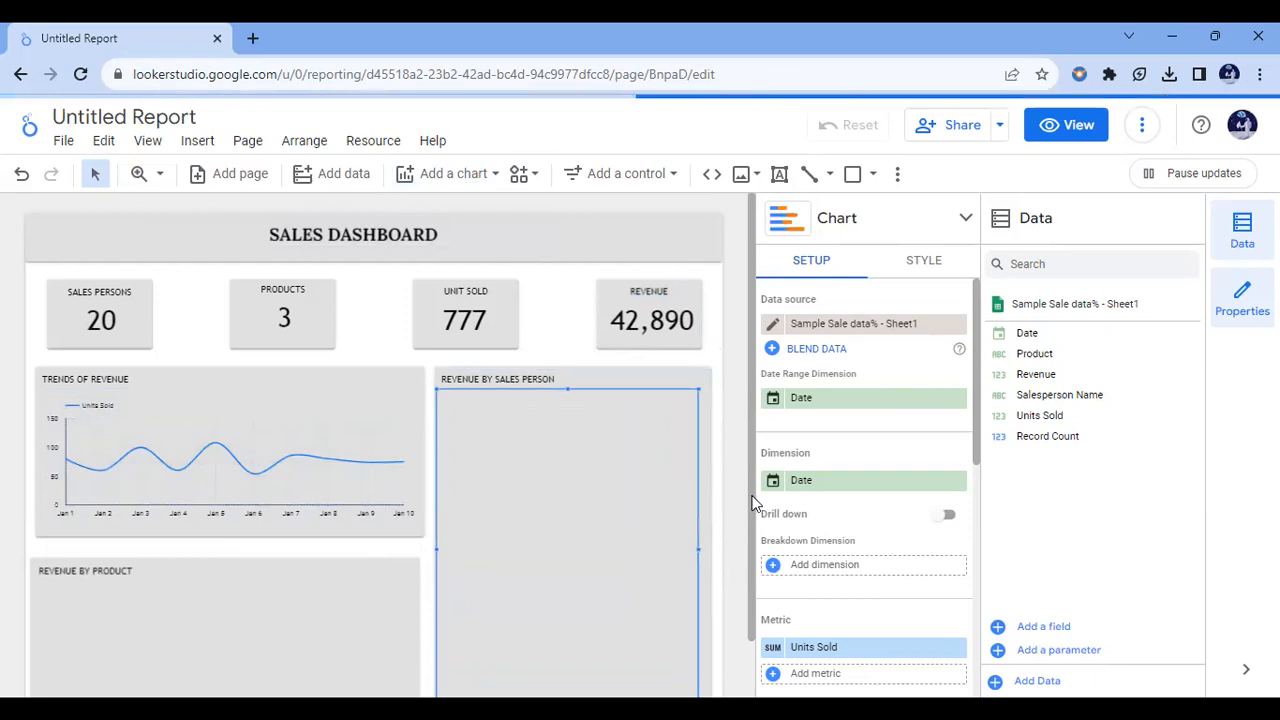
{"action": "scroll", "coordinate": [742, 562], "scroll_direction": "down", "scroll_amount": 1}
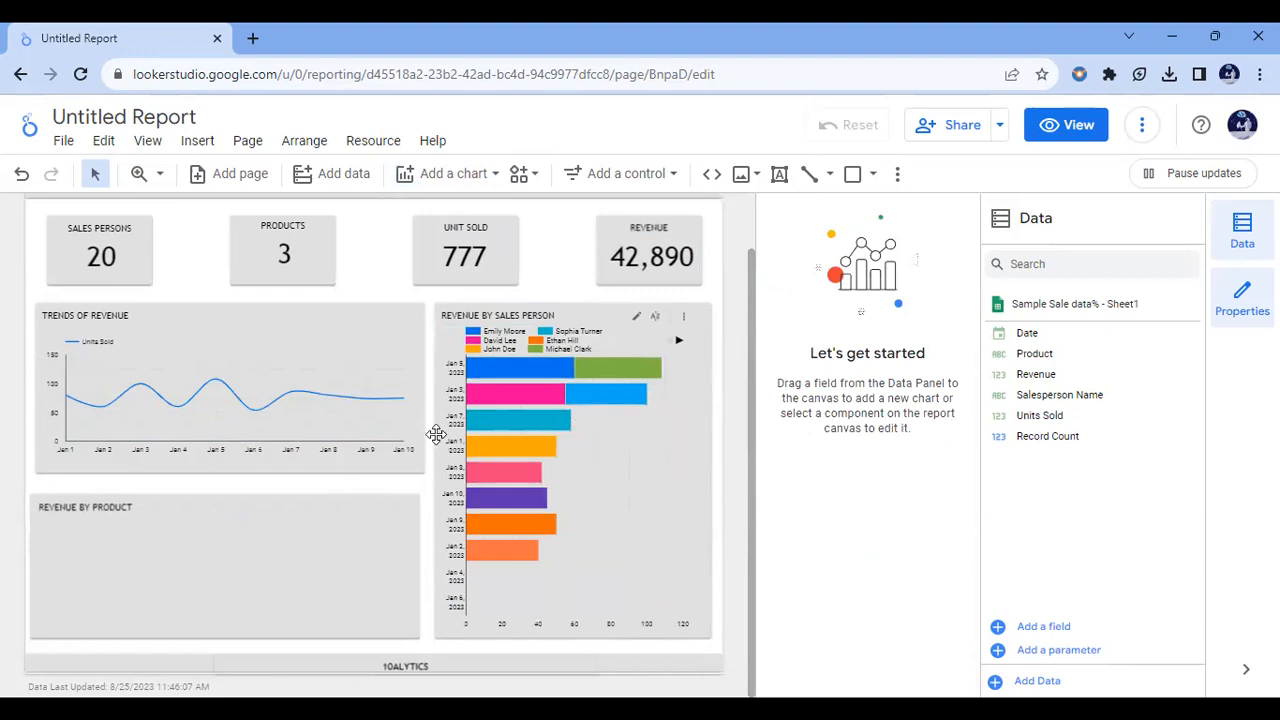
Step: Add a donut chart that fills the REVENUE BY PRODUCT card below its heading
{"action": "left_click", "coordinate": [434, 180]}
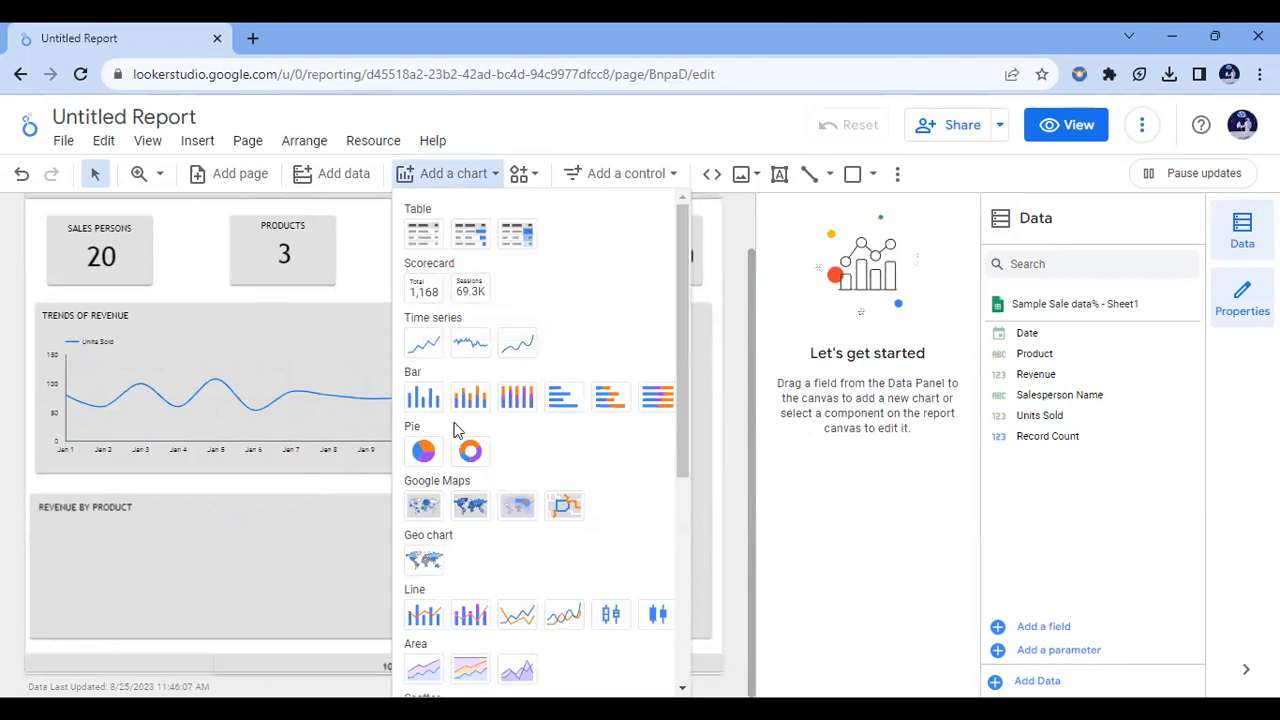
{"action": "left_click", "coordinate": [470, 451]}
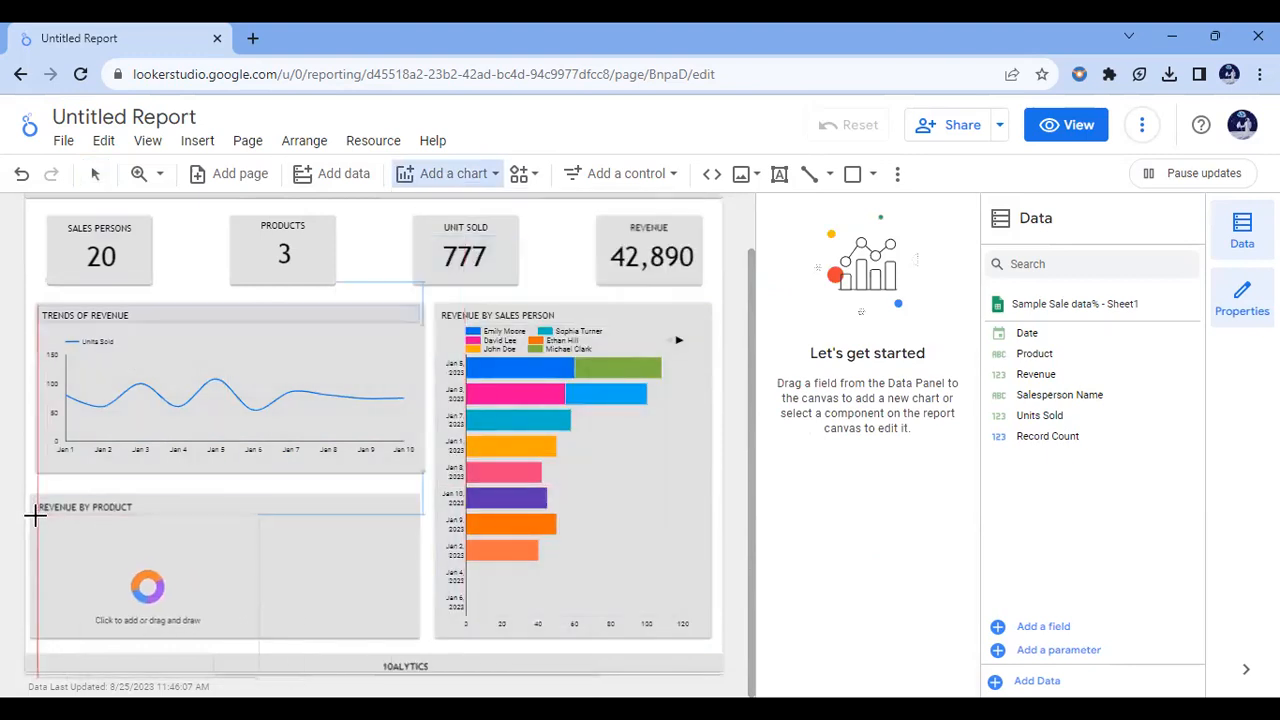
{"action": "left_click_drag", "start_coordinate": [35, 513], "coordinate": [410, 631]}
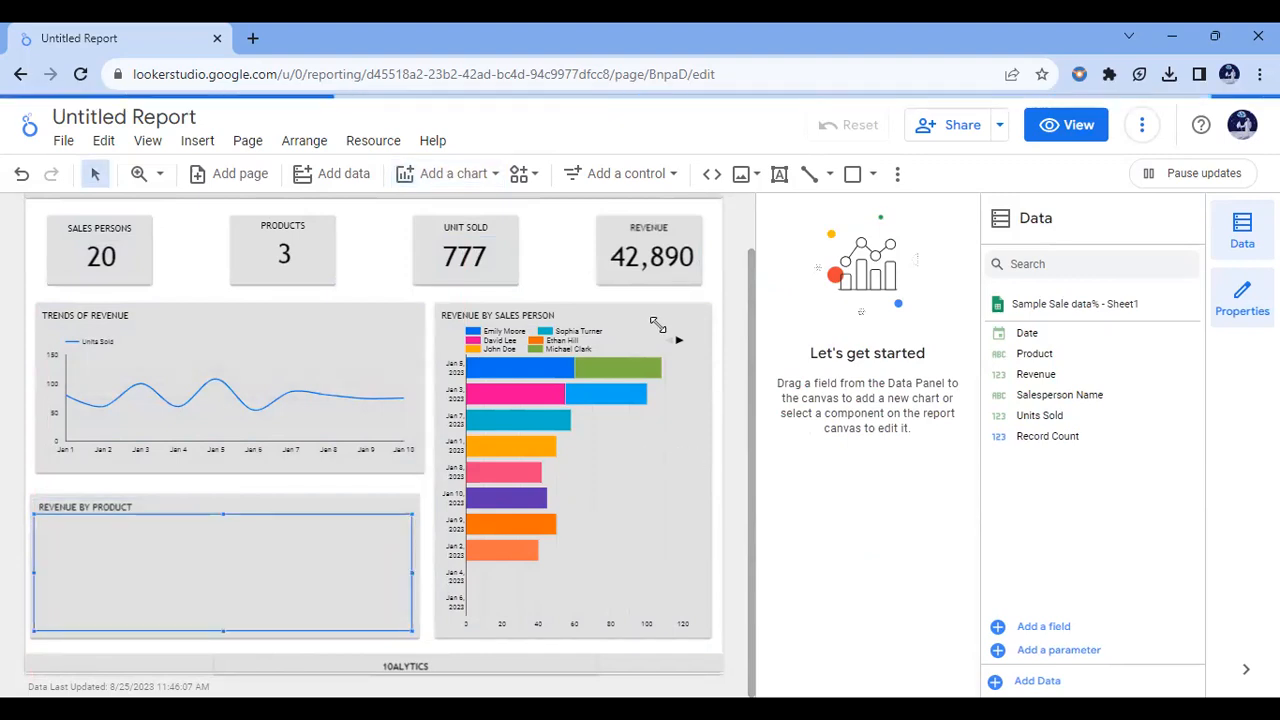
Step: Set the stacked bar chart's dimension to Salesperson Name and its breakdown dimension to Product
{"action": "left_click", "coordinate": [655, 323]}
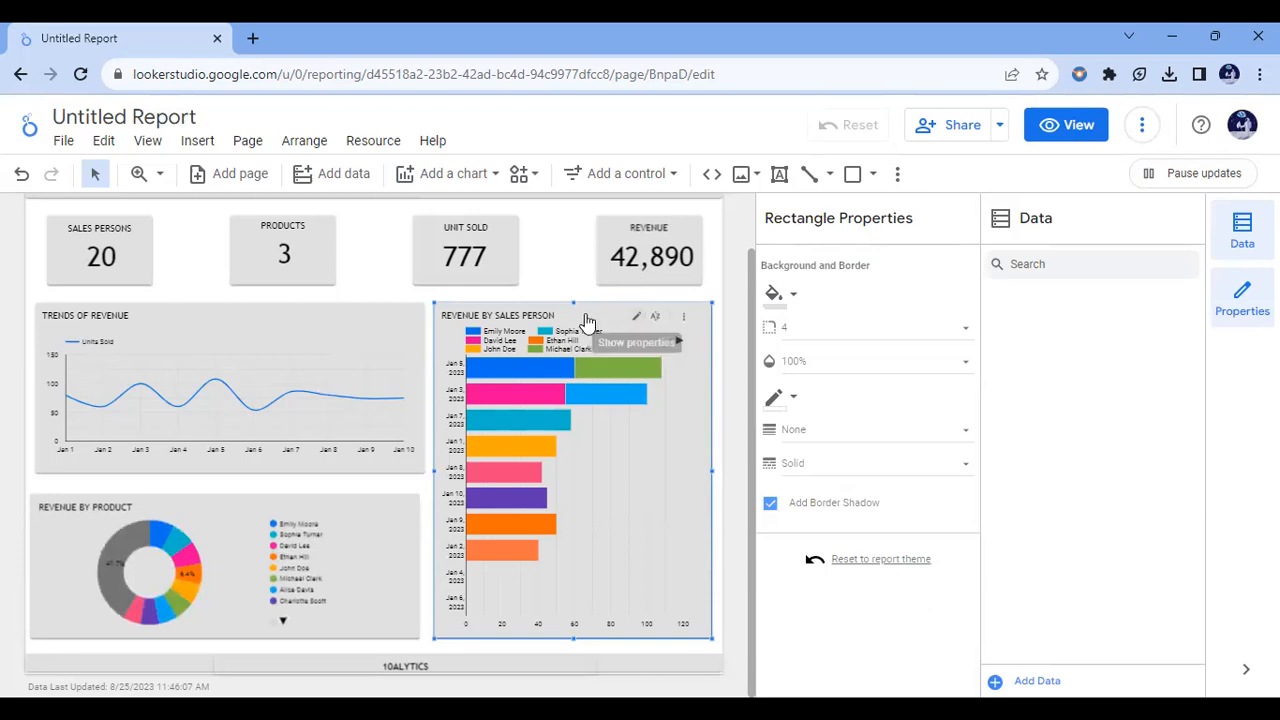
{"action": "left_click", "coordinate": [646, 333]}
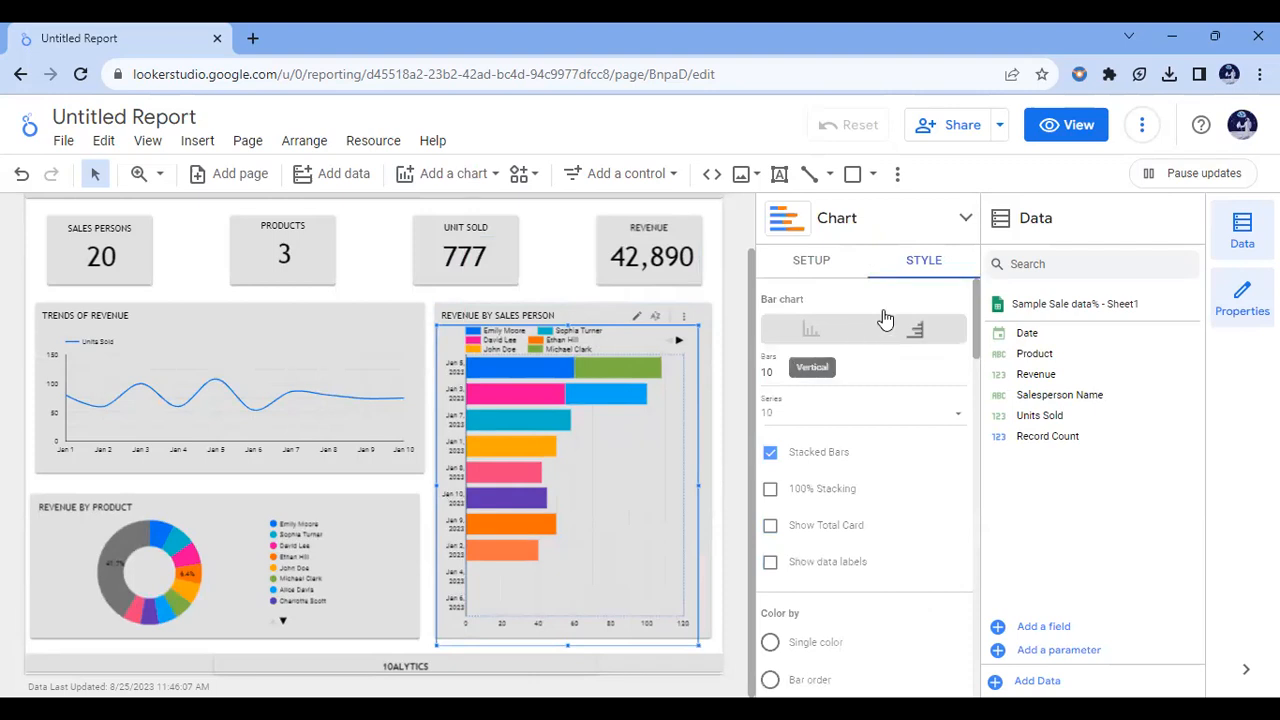
{"action": "left_click", "coordinate": [811, 264]}
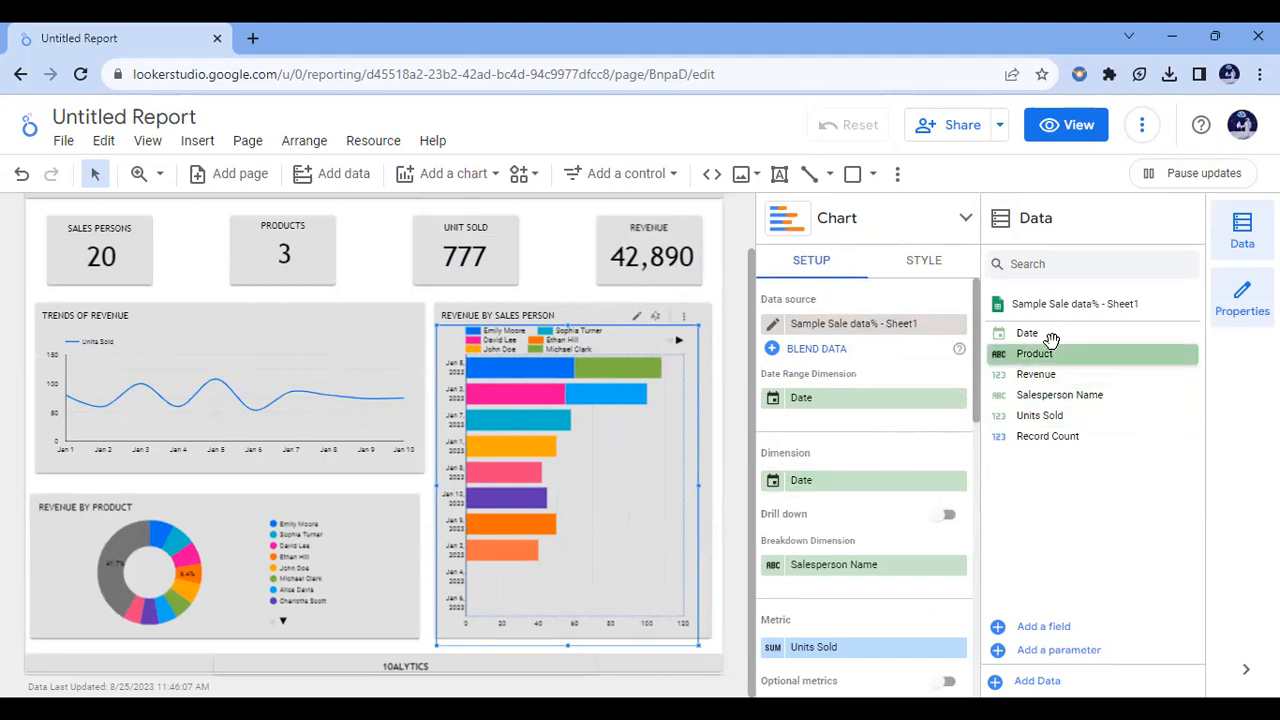
{"action": "left_click_drag", "start_coordinate": [1060, 395], "coordinate": [863, 490]}
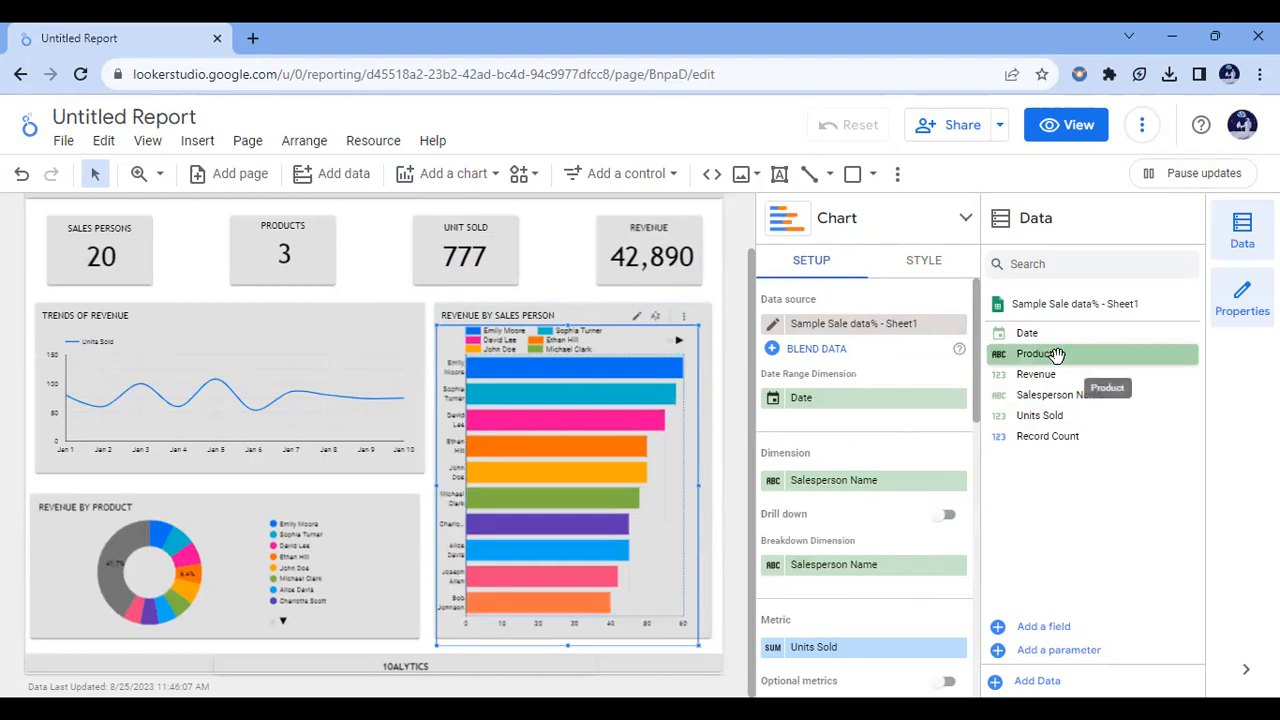
{"action": "left_click_drag", "start_coordinate": [845, 590], "coordinate": [848, 565]}
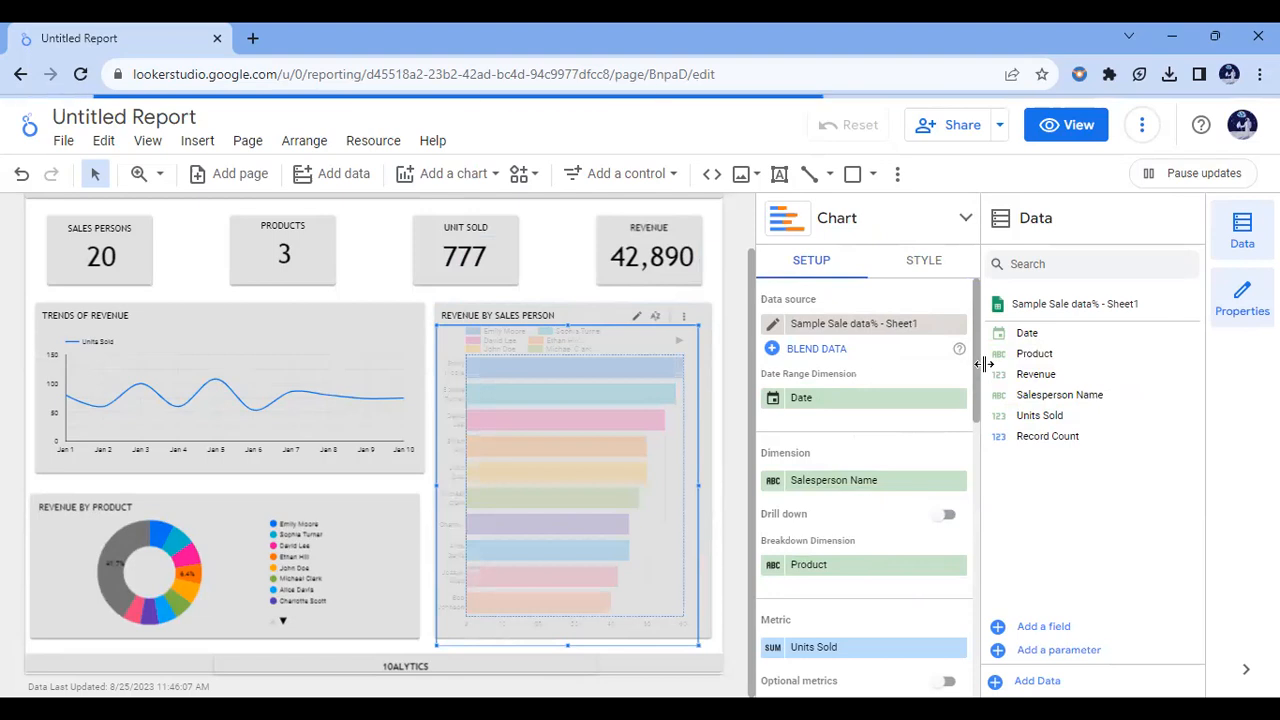
Step: Set the stacked bar chart's metric to Revenue and widen the axis label area so full salesperson names fit on one line
{"action": "scroll", "coordinate": [978, 380], "scroll_direction": "down", "scroll_amount": 1}
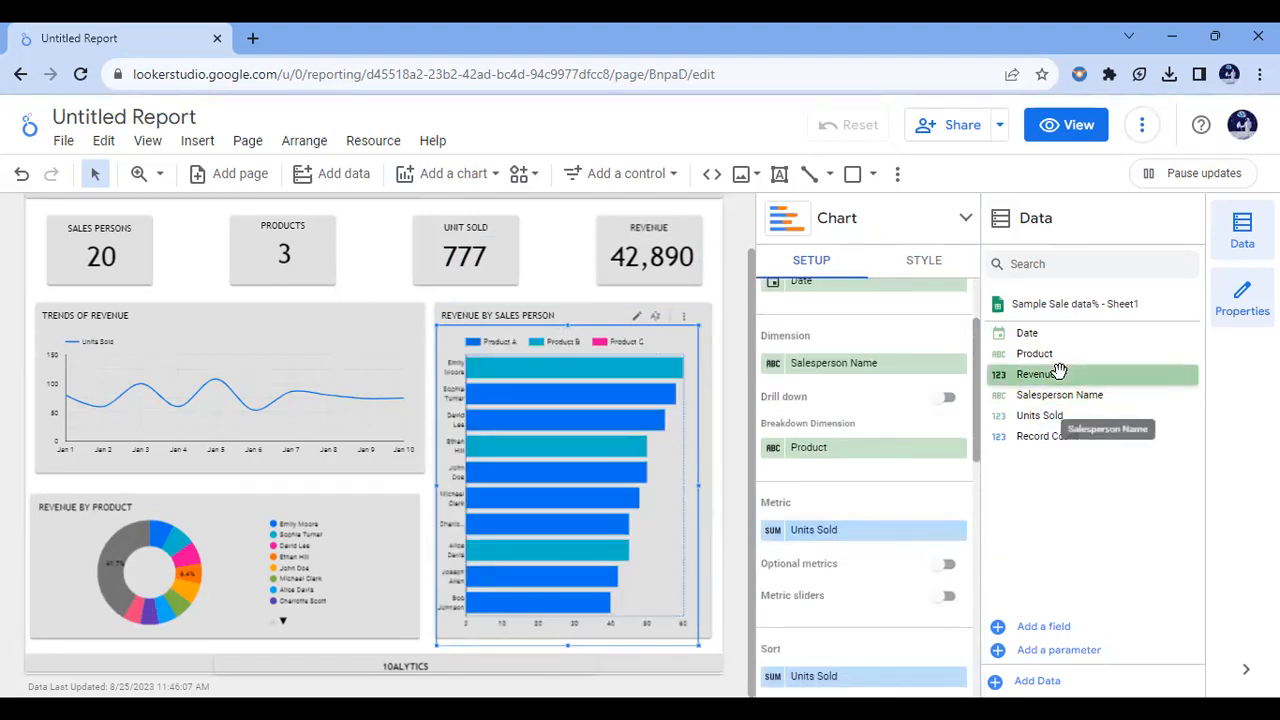
{"action": "left_click_drag", "start_coordinate": [1025, 403], "coordinate": [862, 544]}
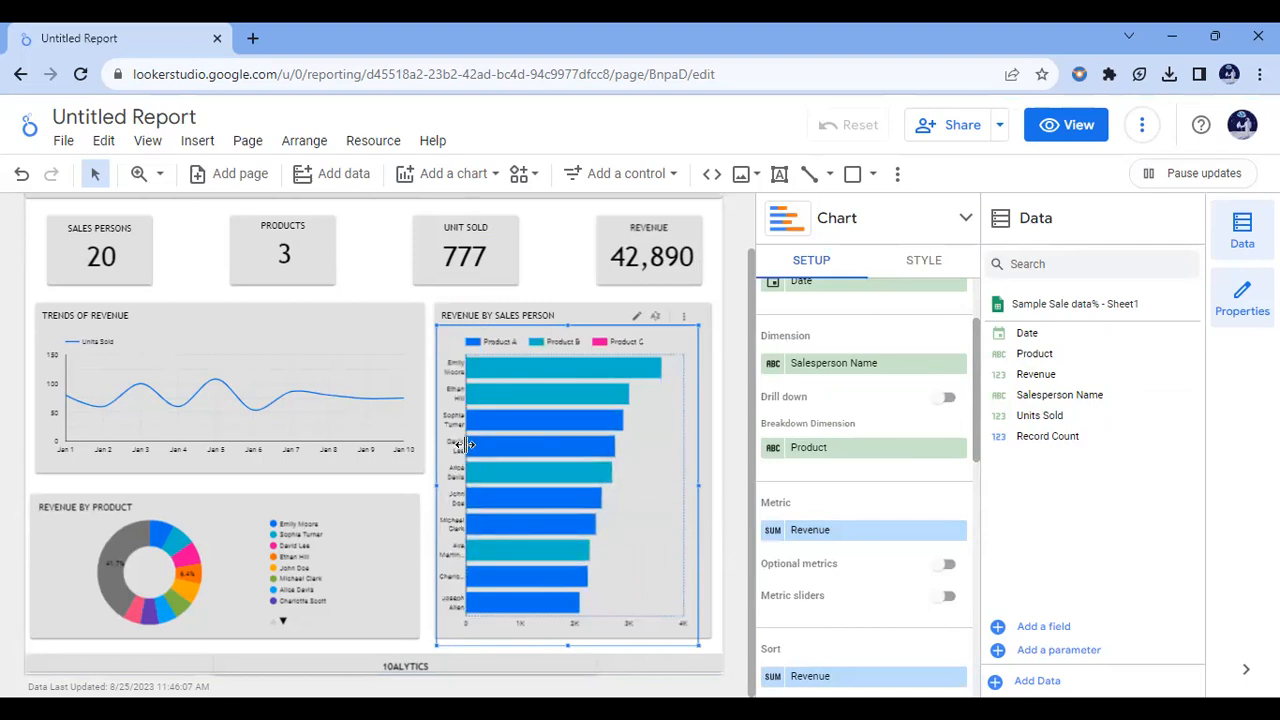
{"action": "left_click_drag", "start_coordinate": [466, 445], "coordinate": [502, 449]}
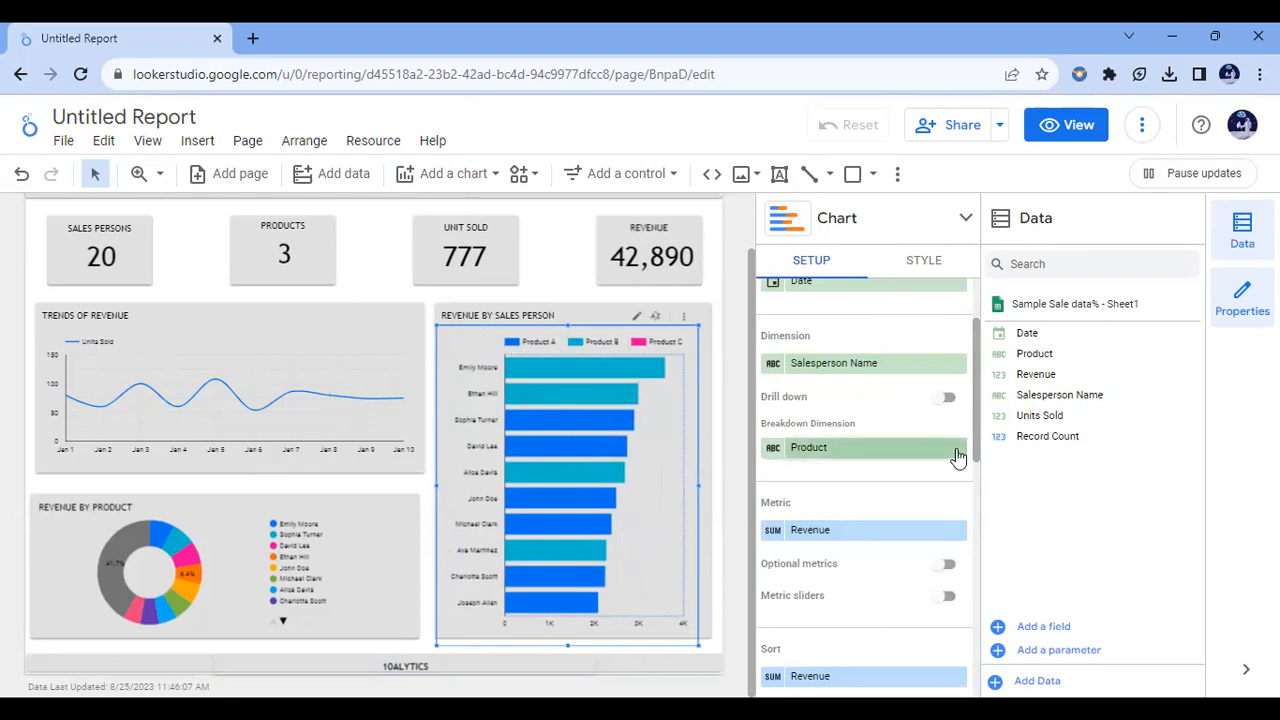
{"action": "left_click_drag", "start_coordinate": [977, 400], "coordinate": [978, 488]}
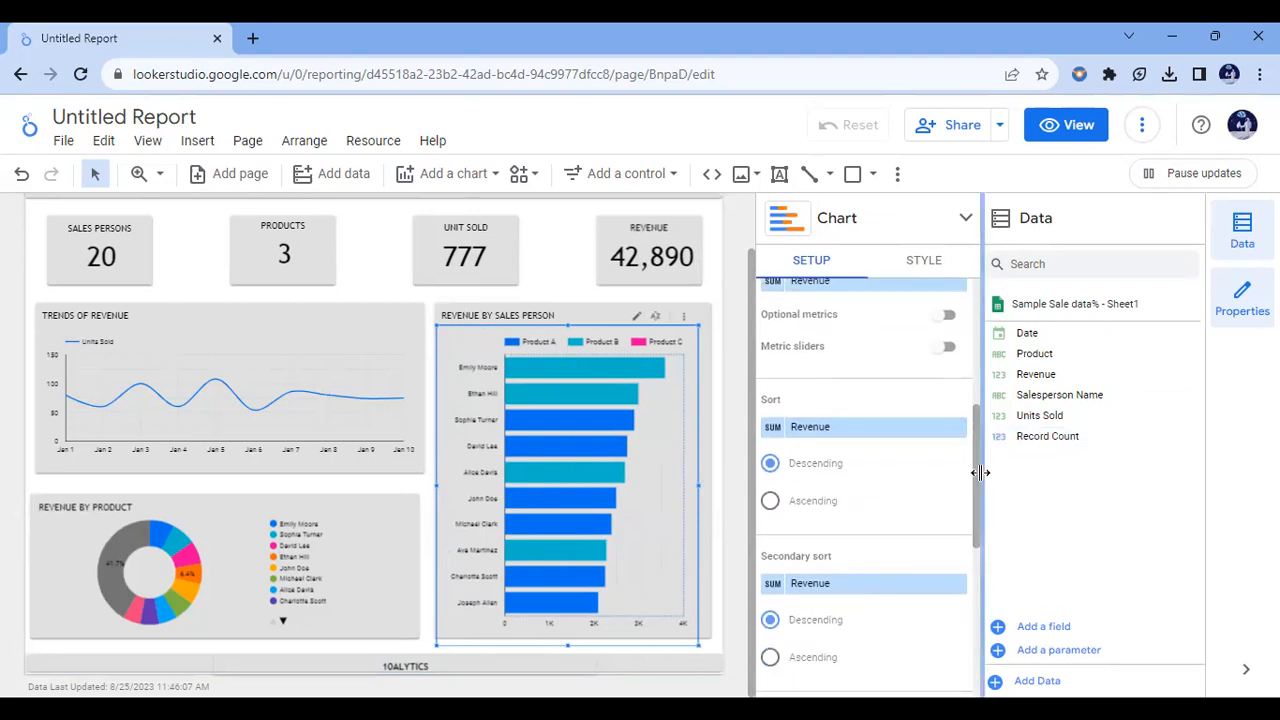
Step: Move the stacked bar chart's legend below the bars and show data labels on the bars
{"action": "left_click_drag", "start_coordinate": [980, 472], "coordinate": [978, 440]}
{"action": "scroll", "coordinate": [975, 435], "scroll_direction": "up", "scroll_amount": 3}
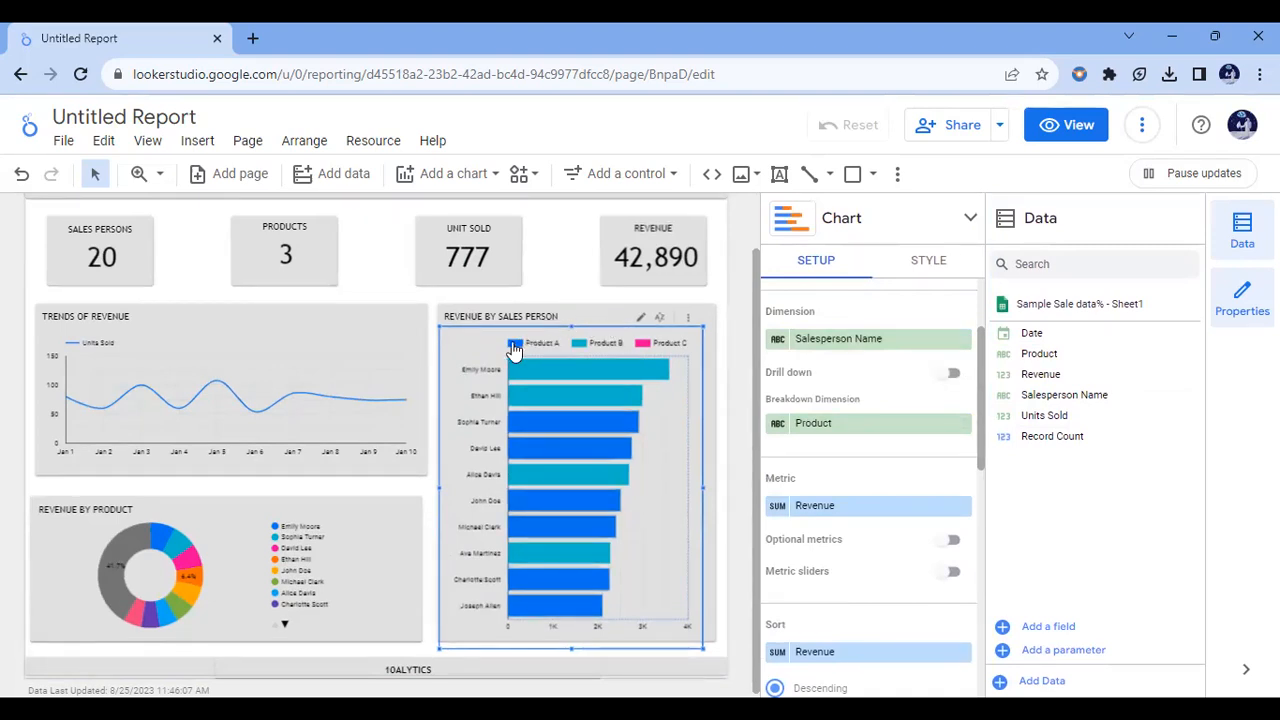
{"action": "left_click", "coordinate": [926, 268]}
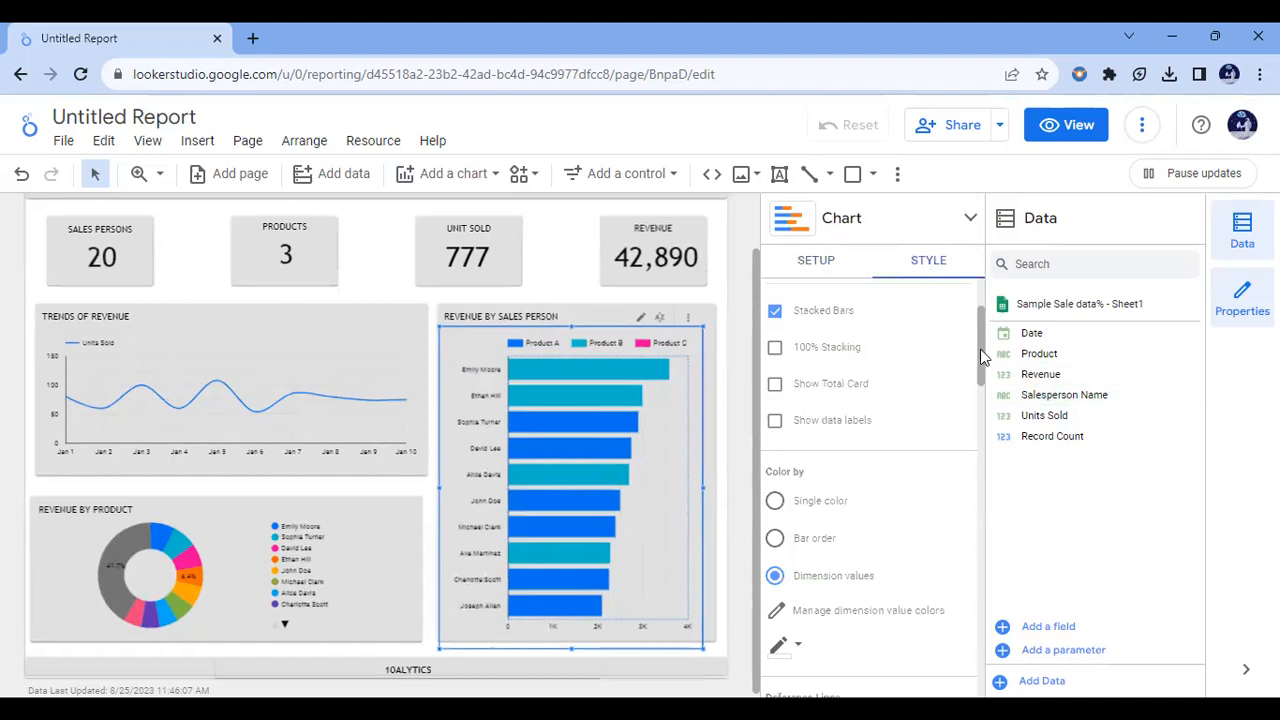
{"action": "left_click_drag", "start_coordinate": [980, 349], "coordinate": [981, 560]}
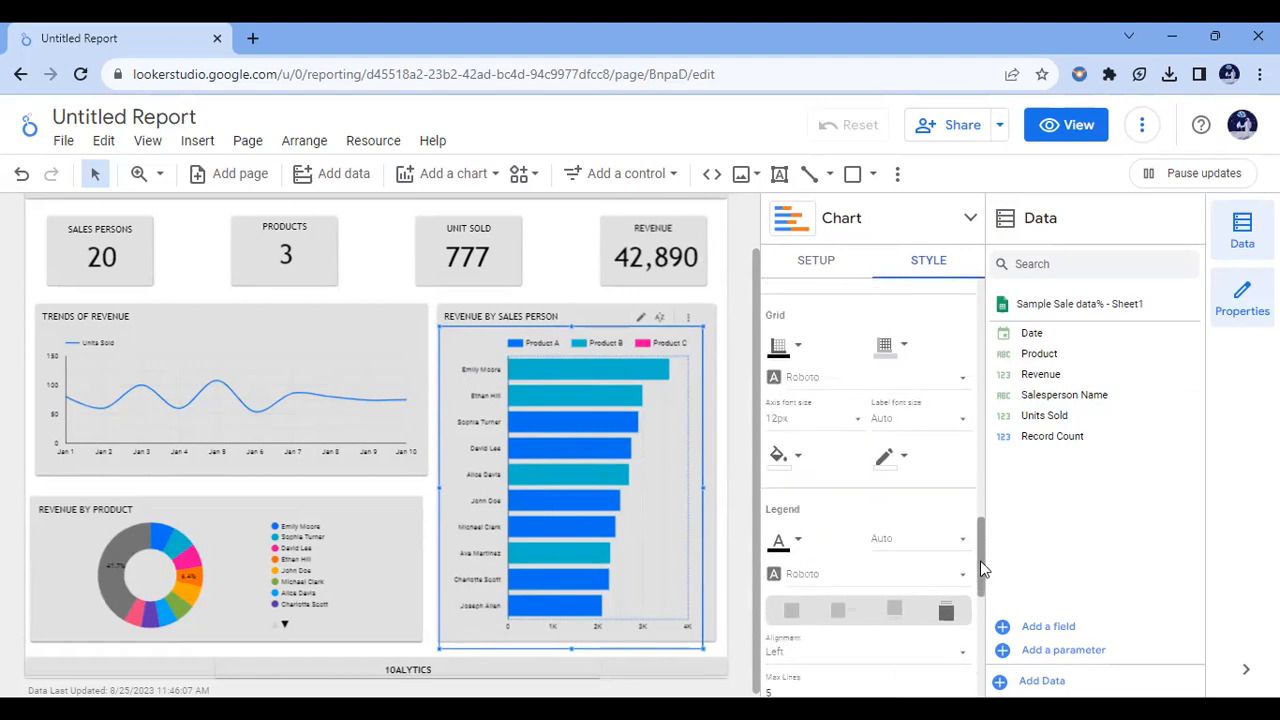
{"action": "left_click", "coordinate": [832, 614]}
{"action": "left_click", "coordinate": [902, 624]}
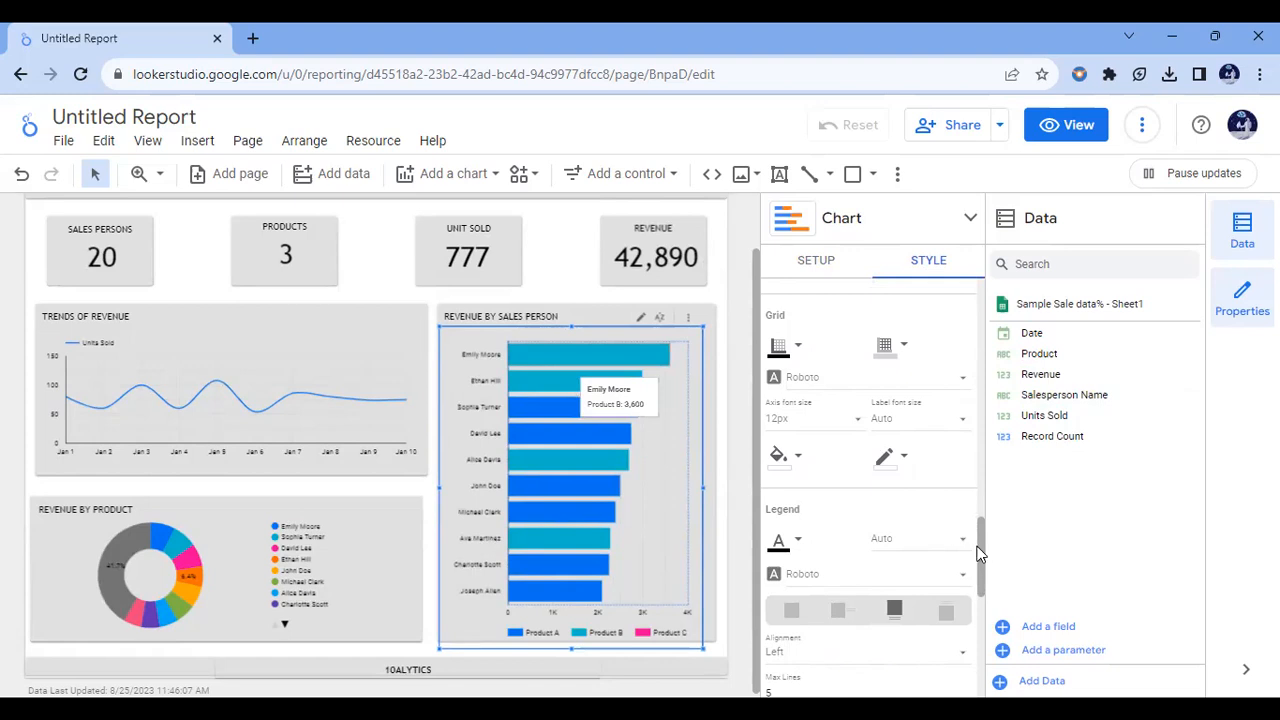
{"action": "left_click_drag", "start_coordinate": [982, 590], "coordinate": [982, 335]}
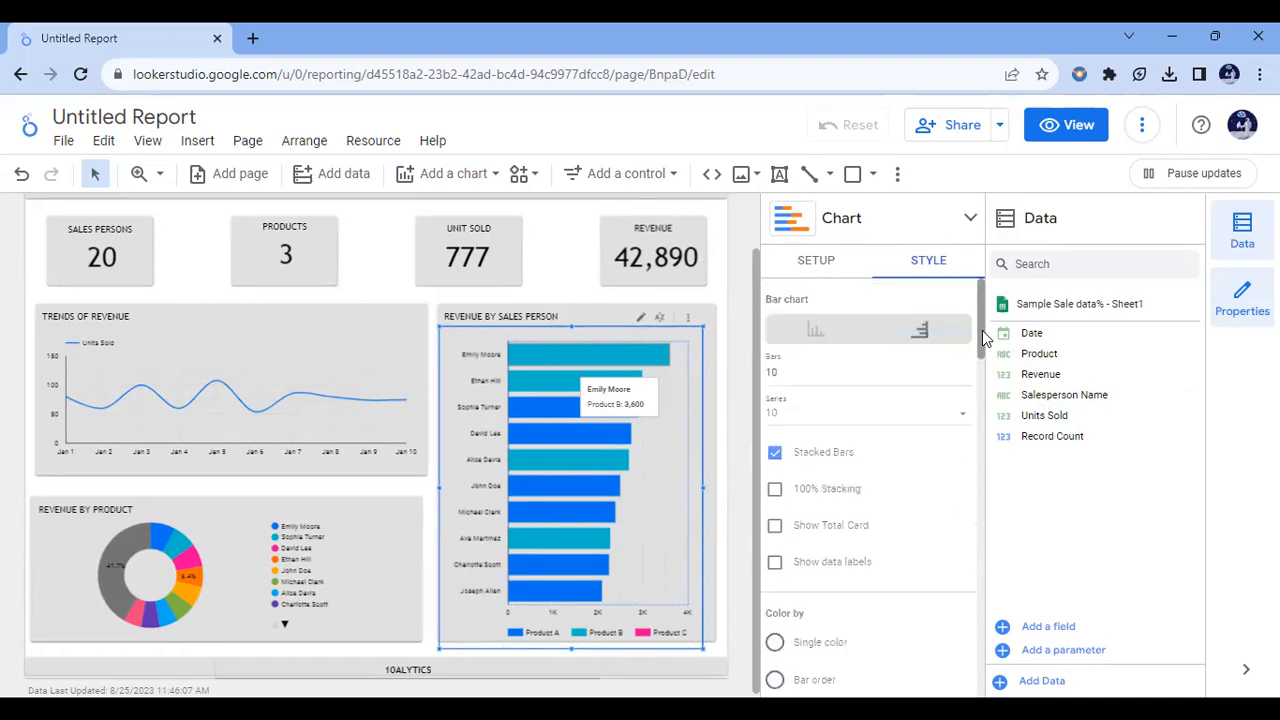
{"action": "left_click", "coordinate": [775, 563]}
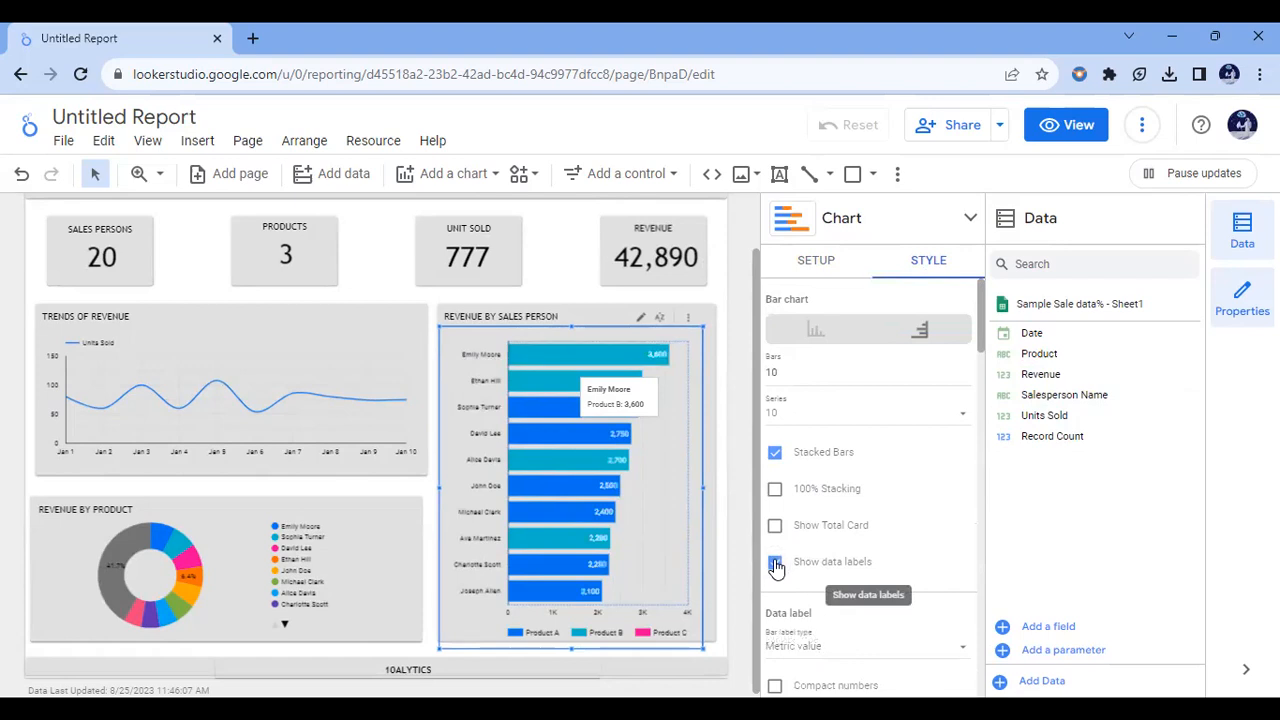
{"action": "left_click", "coordinate": [818, 261]}
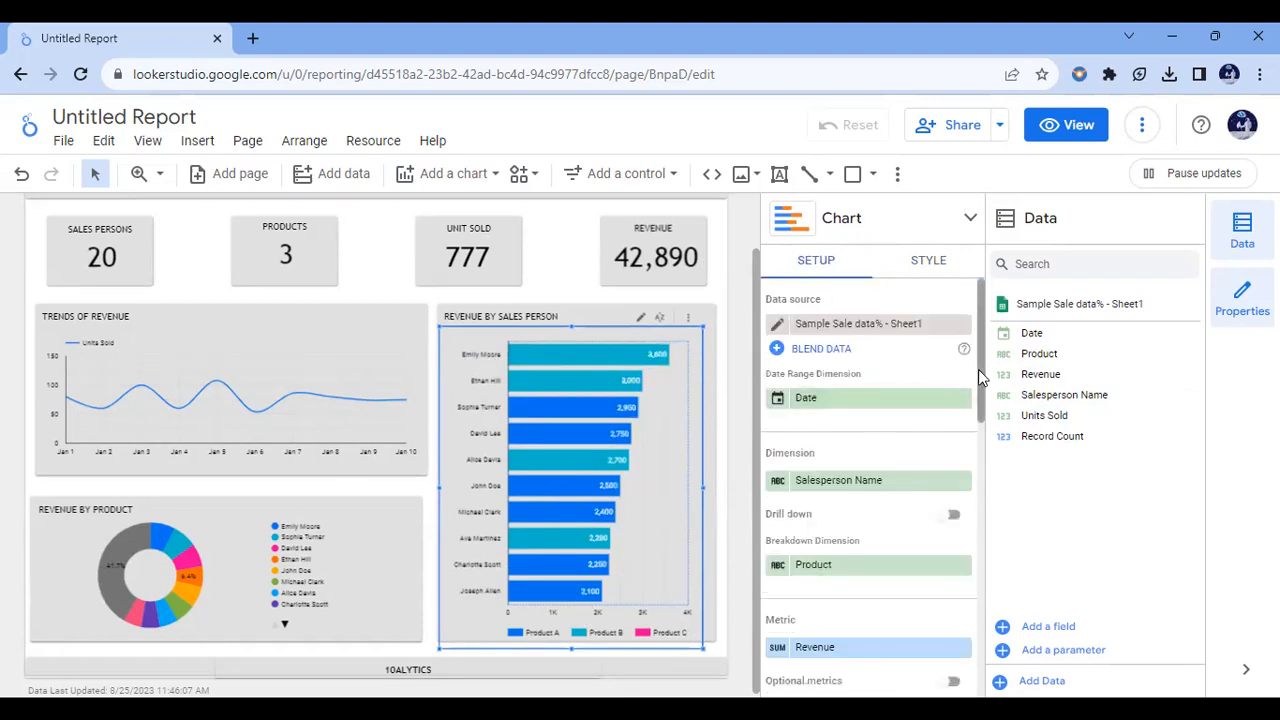
{"action": "left_click_drag", "start_coordinate": [985, 412], "coordinate": [982, 486]}
{"action": "left_click_drag", "start_coordinate": [982, 487], "coordinate": [979, 527]}
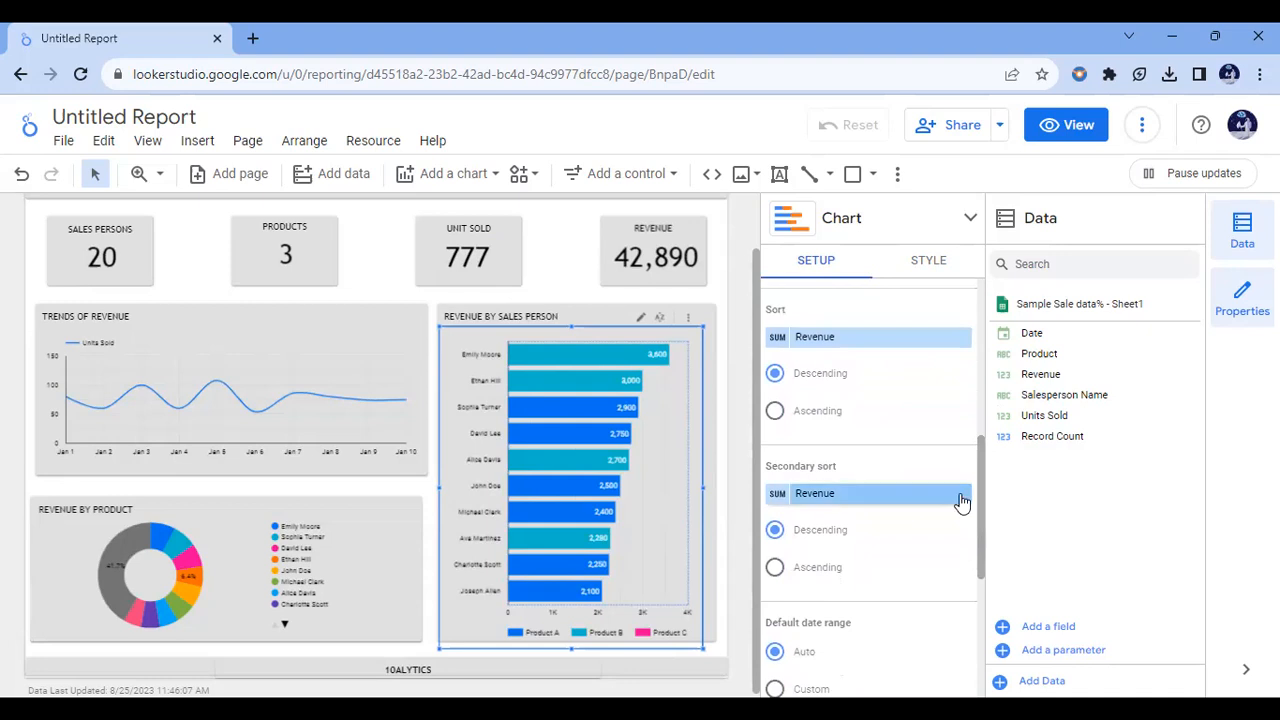
{"action": "left_click_drag", "start_coordinate": [982, 497], "coordinate": [978, 426]}
{"action": "scroll", "coordinate": [980, 566], "scroll_direction": "down", "scroll_amount": 2}
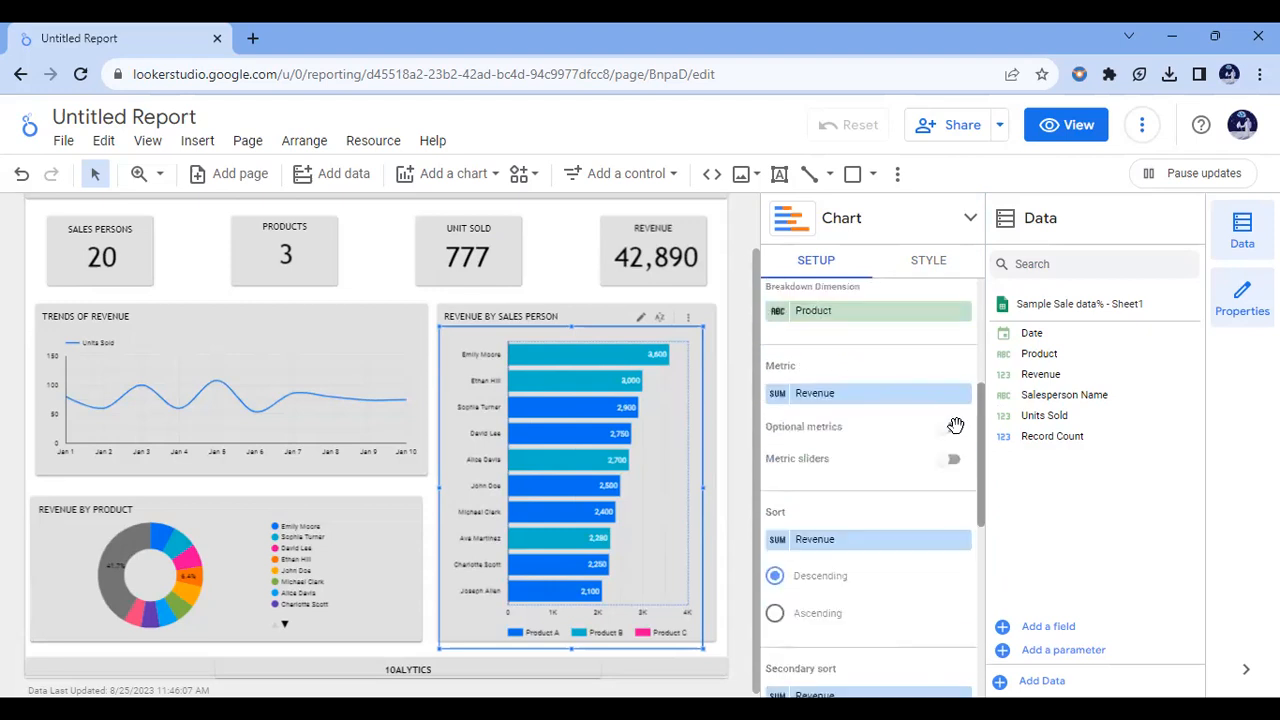
Step: Set the metric of the TRENDS OF REVENUE line chart to Revenue
{"action": "left_click", "coordinate": [282, 371]}
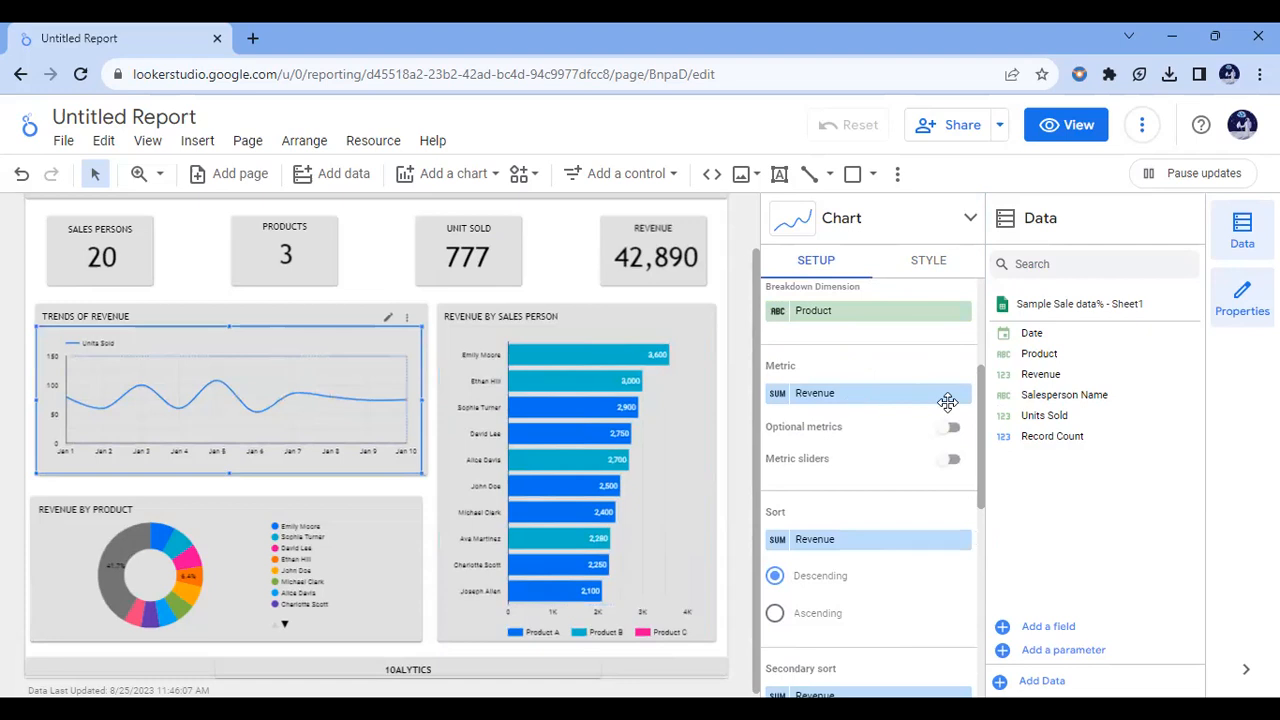
{"action": "left_click", "coordinate": [408, 385]}
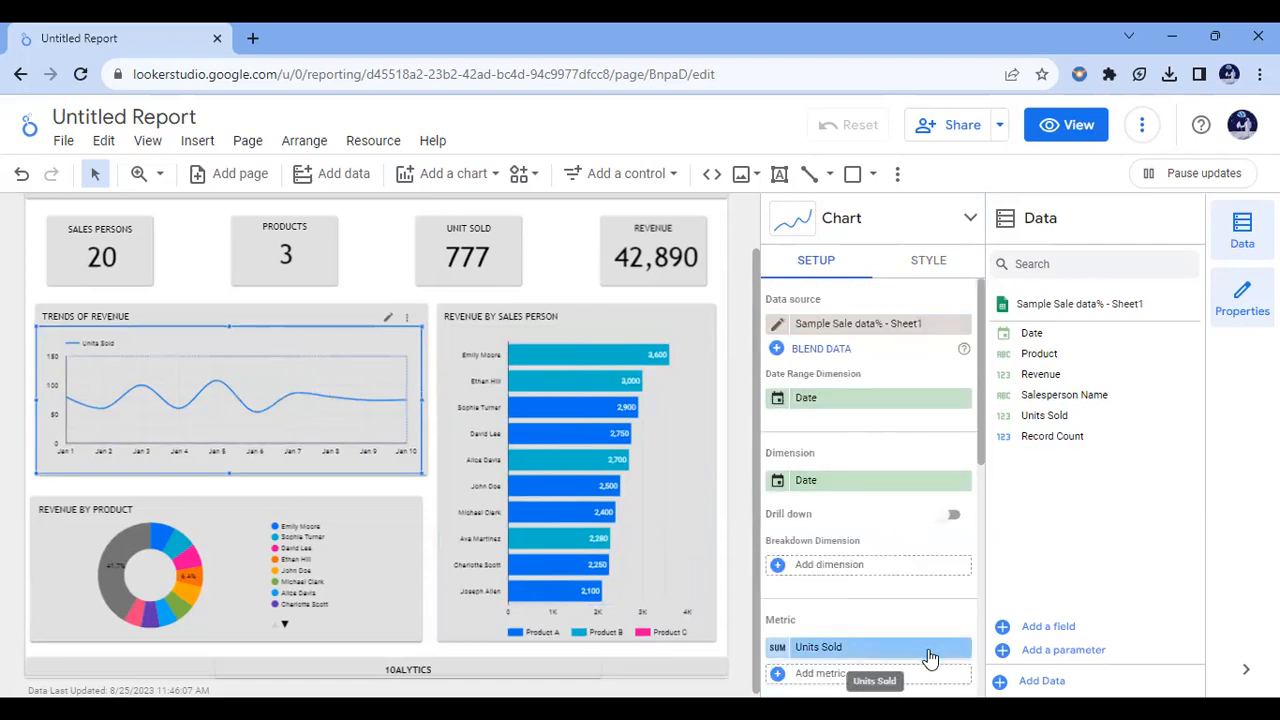
{"action": "left_click", "coordinate": [930, 657]}
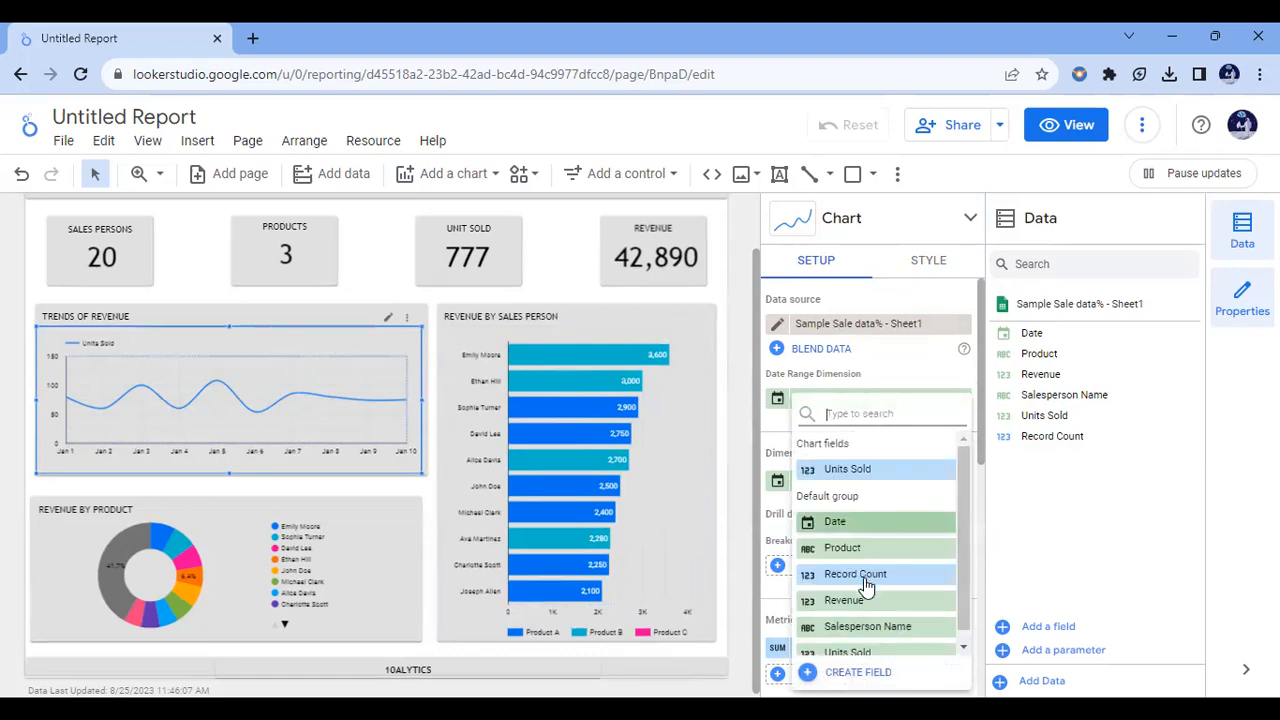
{"action": "left_click", "coordinate": [845, 600]}
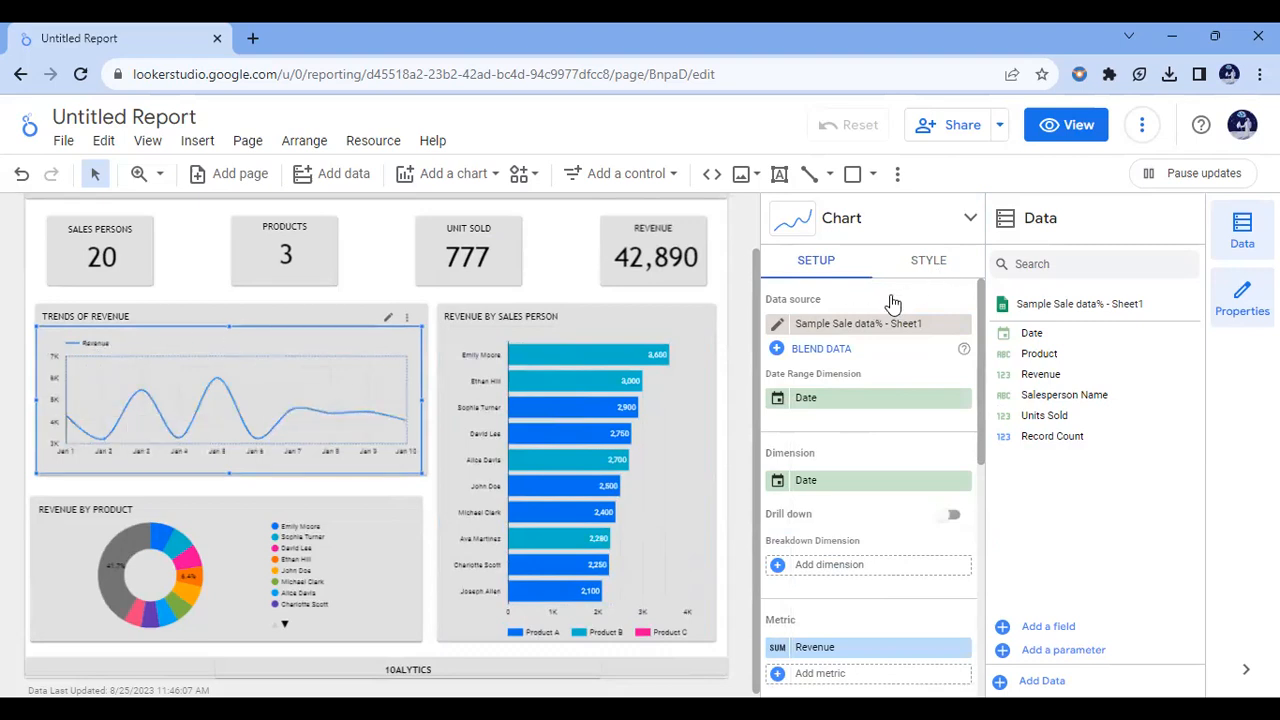
Step: Show points and data labels on the TRENDS OF REVENUE line and remove the chart's legend
{"action": "mouse_move", "coordinate": [979, 310]}
{"action": "left_mouse_down"}
{"action": "mouse_move", "coordinate": [981, 408]}
{"action": "mouse_move", "coordinate": [985, 323]}
{"action": "left_mouse_up"}
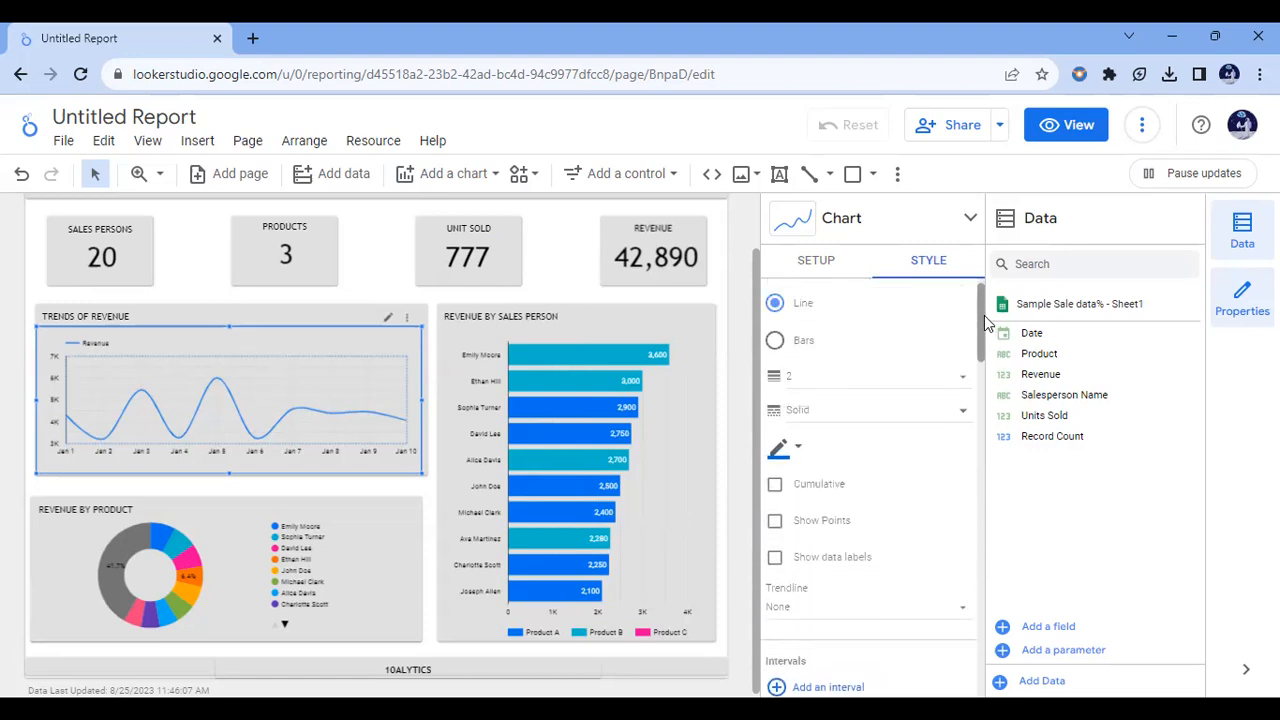
{"action": "left_click", "coordinate": [776, 524]}
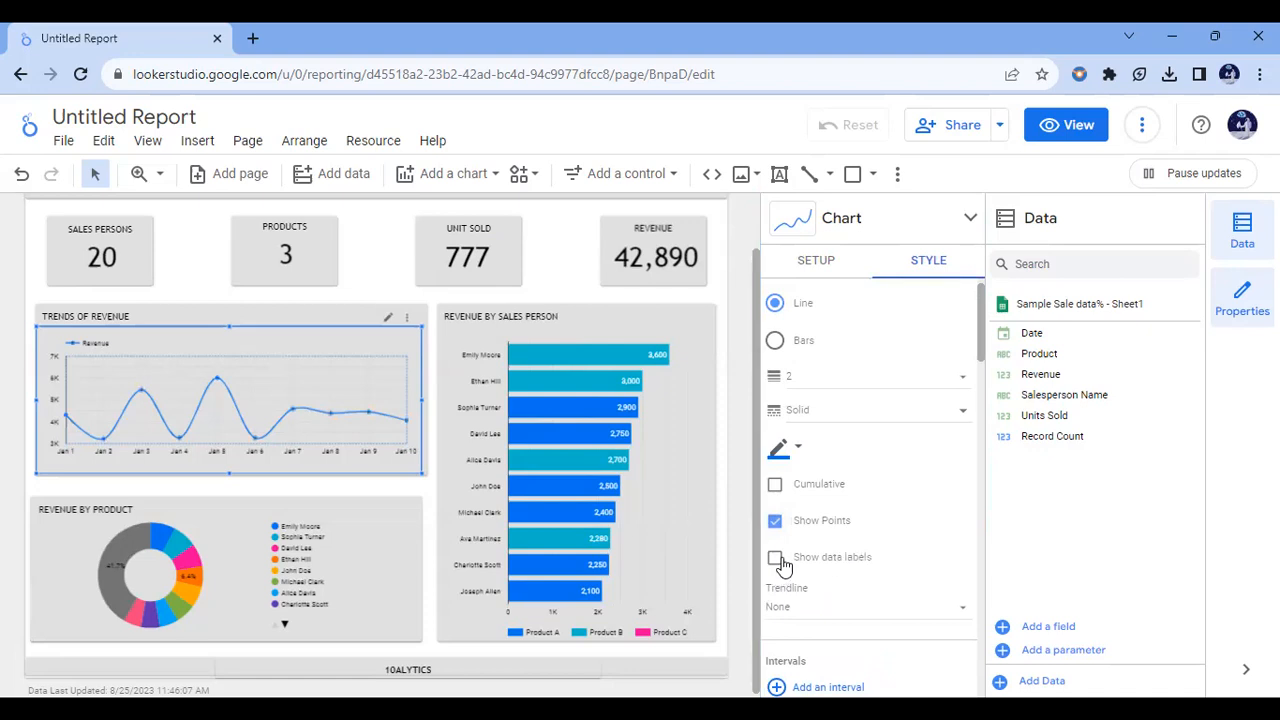
{"action": "left_click", "coordinate": [776, 560]}
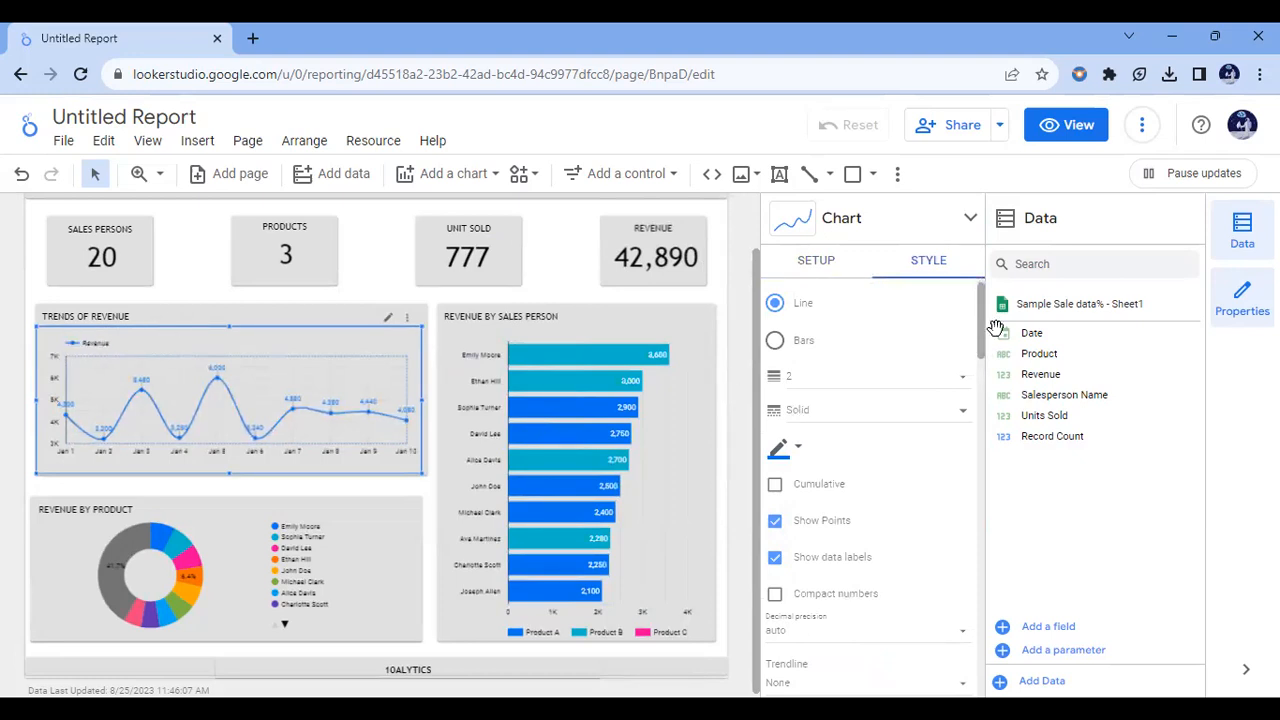
{"action": "left_click_drag", "start_coordinate": [981, 343], "coordinate": [982, 628]}
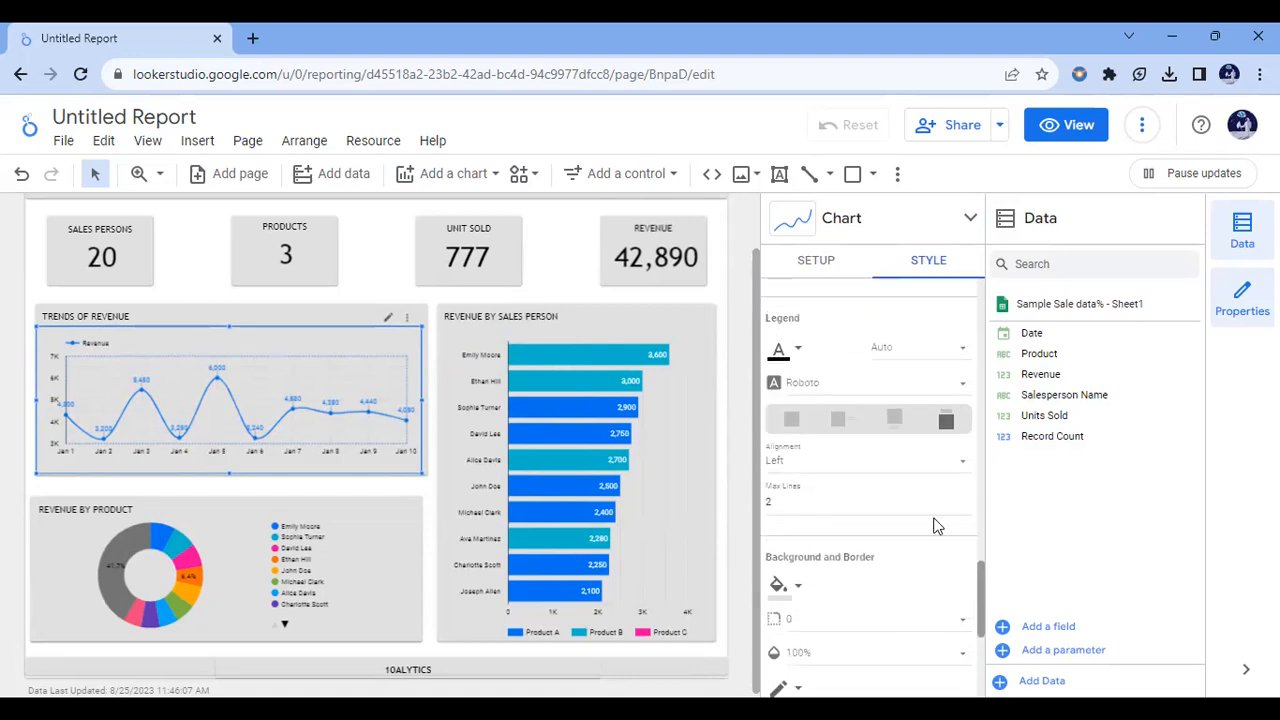
{"action": "left_click", "coordinate": [788, 428]}
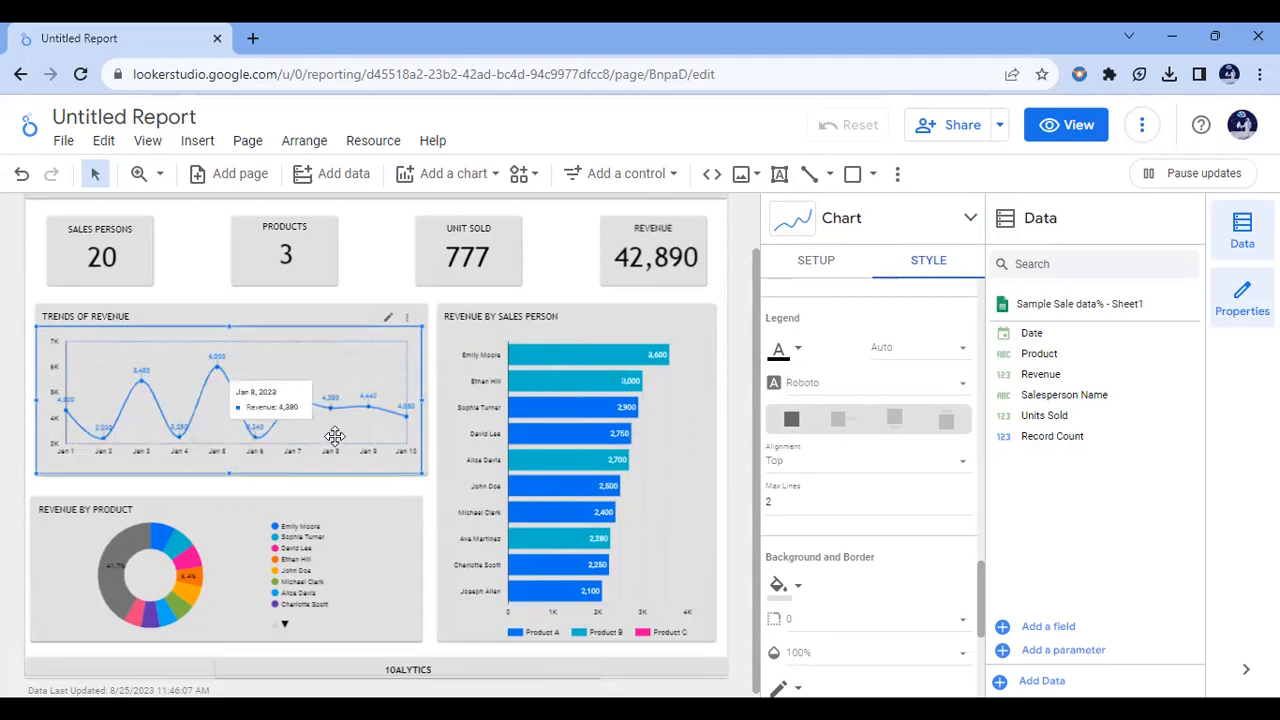
Step: Set the REVENUE BY PRODUCT donut chart's dimension to Product and its metric to Revenue
{"action": "left_click", "coordinate": [220, 520]}
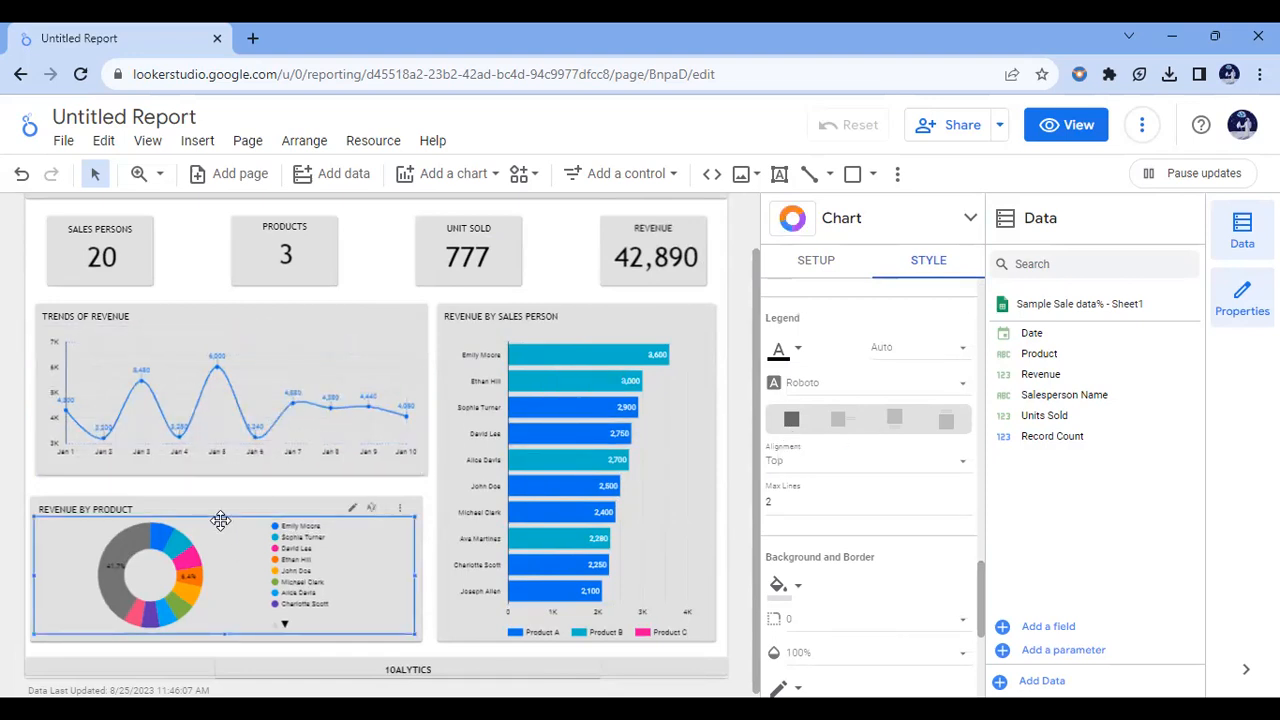
{"action": "left_click", "coordinate": [816, 262]}
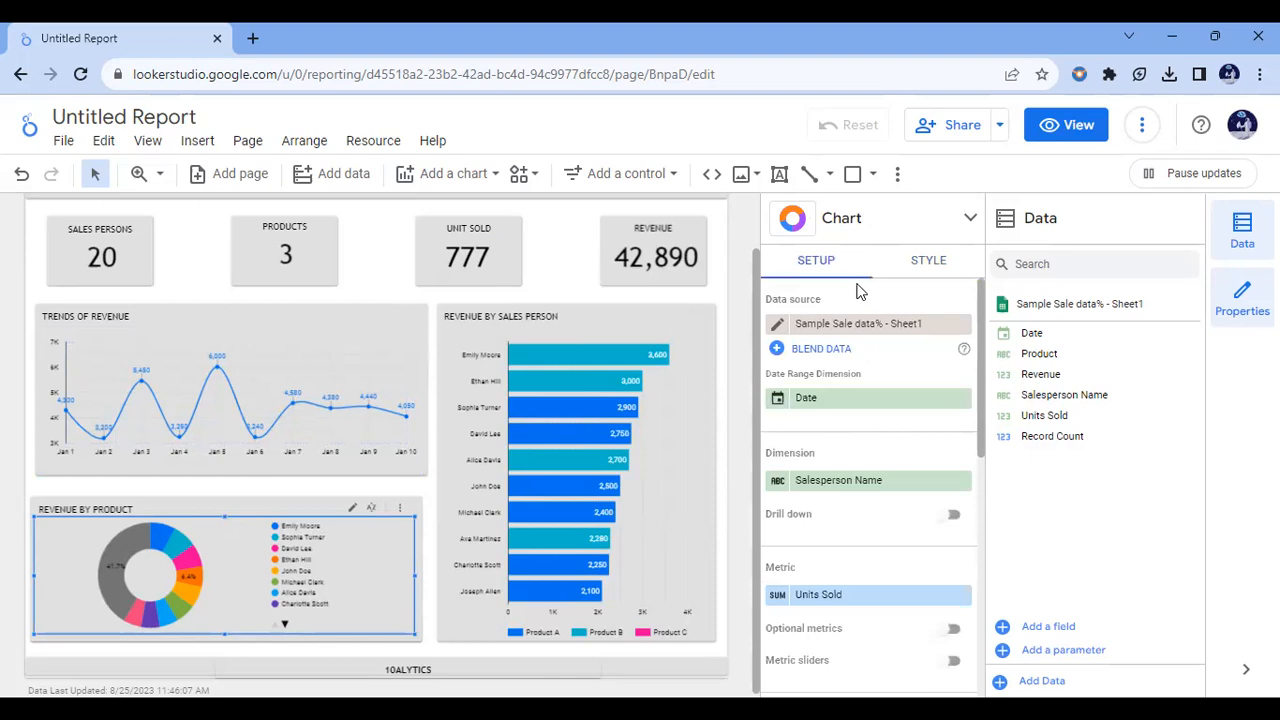
{"action": "left_click", "coordinate": [876, 483]}
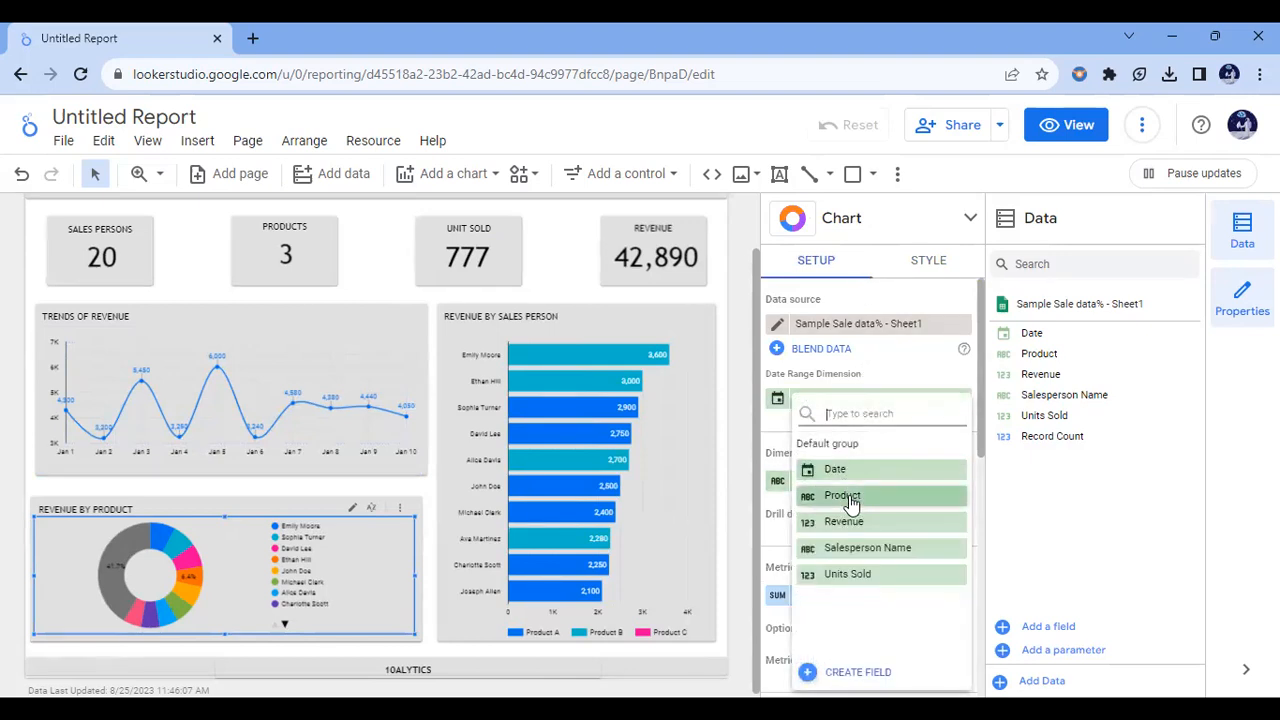
{"action": "left_click", "coordinate": [849, 500]}
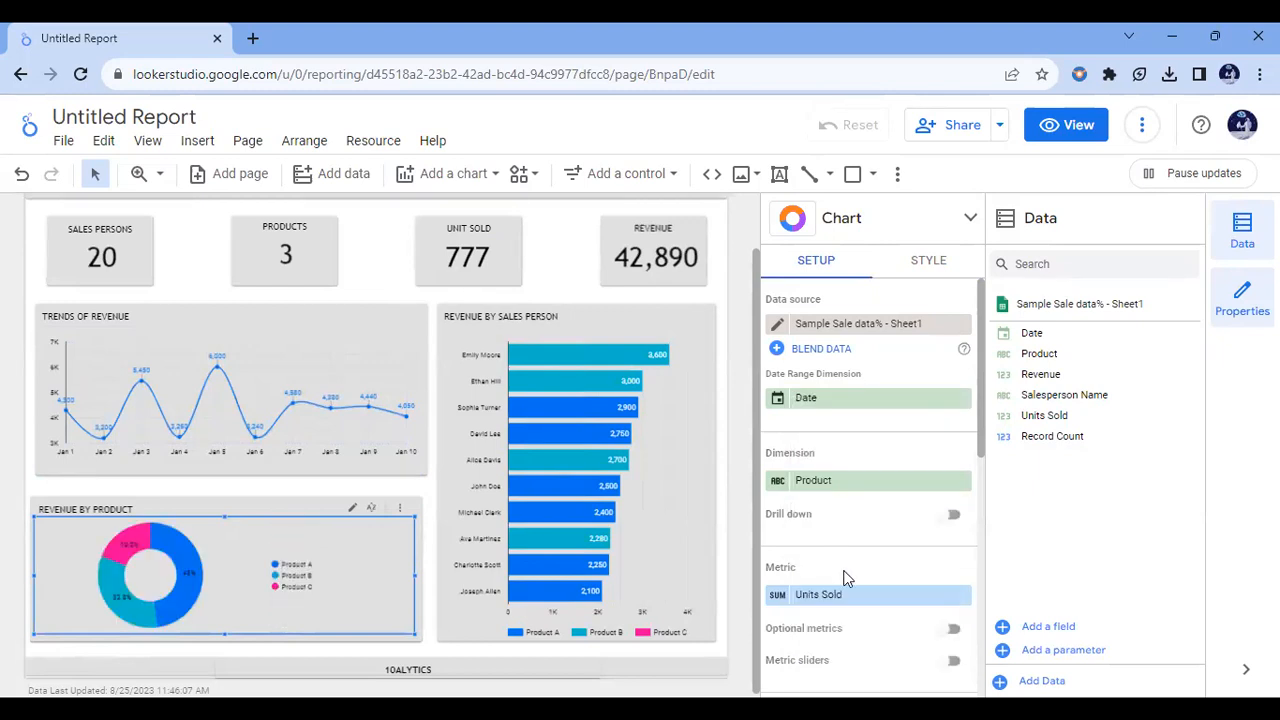
{"action": "left_click_drag", "start_coordinate": [980, 448], "coordinate": [980, 482]}
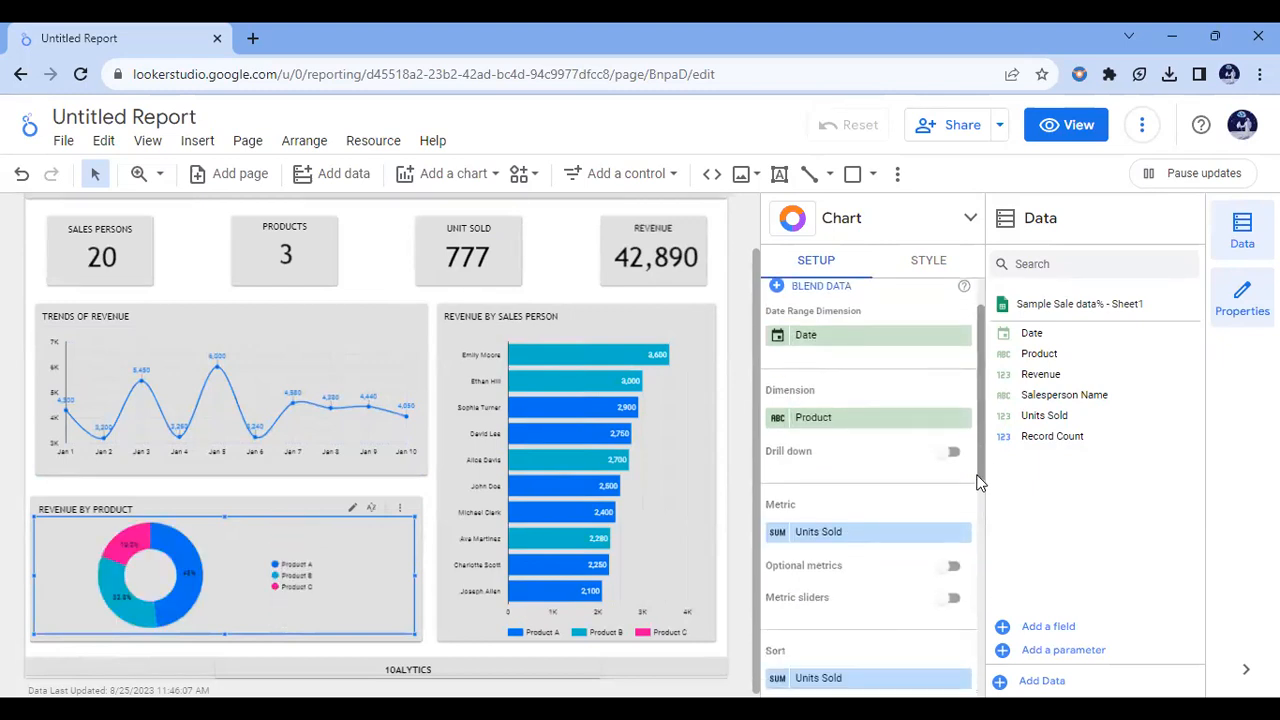
{"action": "left_click", "coordinate": [893, 530]}
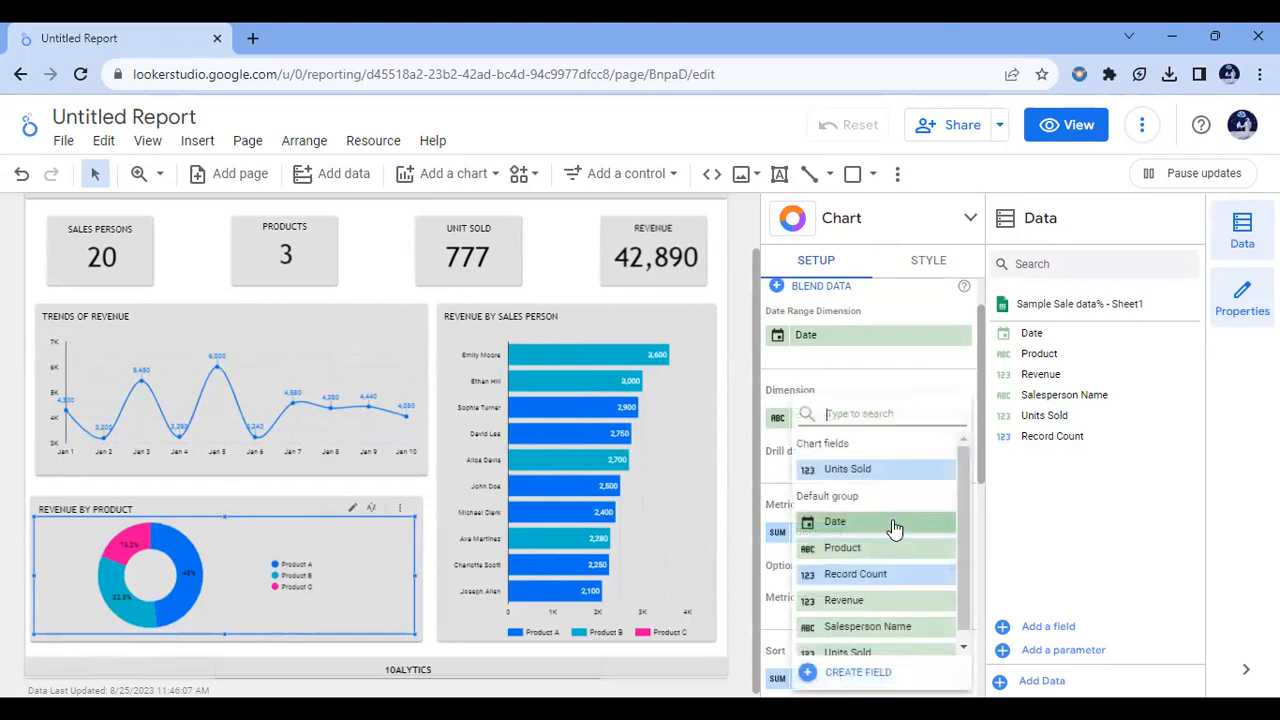
{"action": "left_click", "coordinate": [895, 600]}
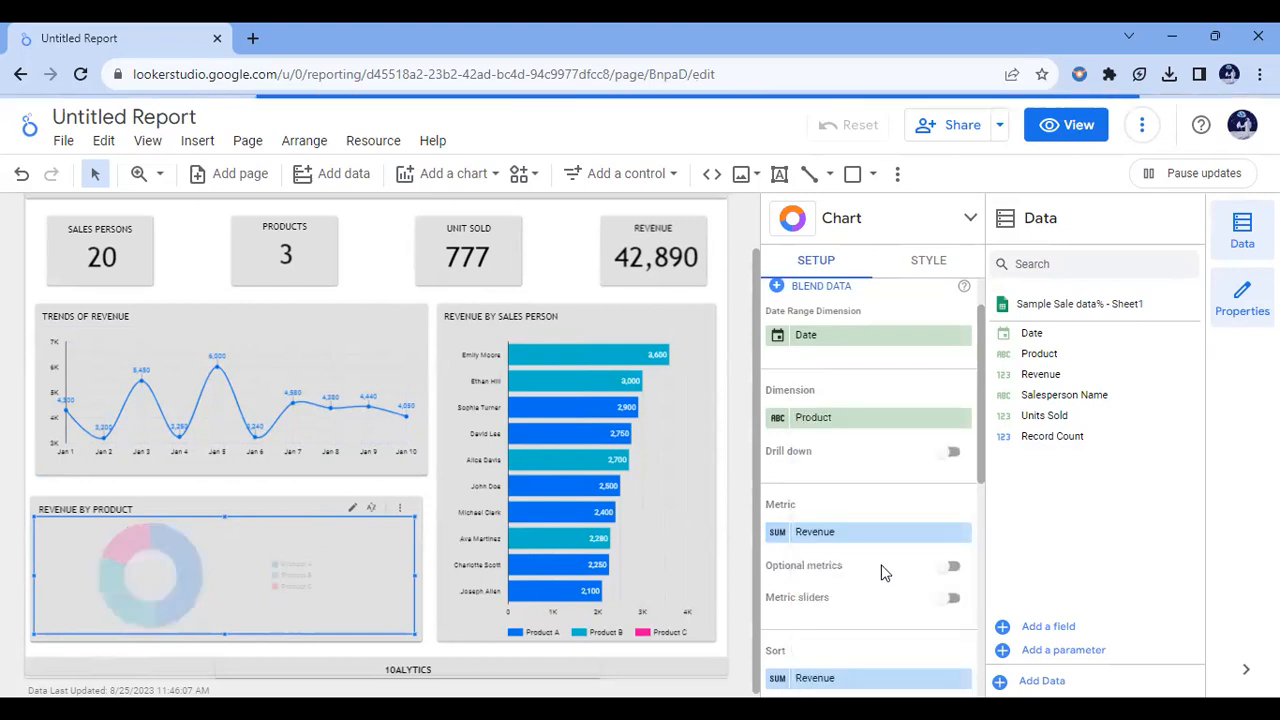
Step: Make the donut chart's ring thinner and set its slice label font size to 14px
{"action": "left_click", "coordinate": [940, 268]}
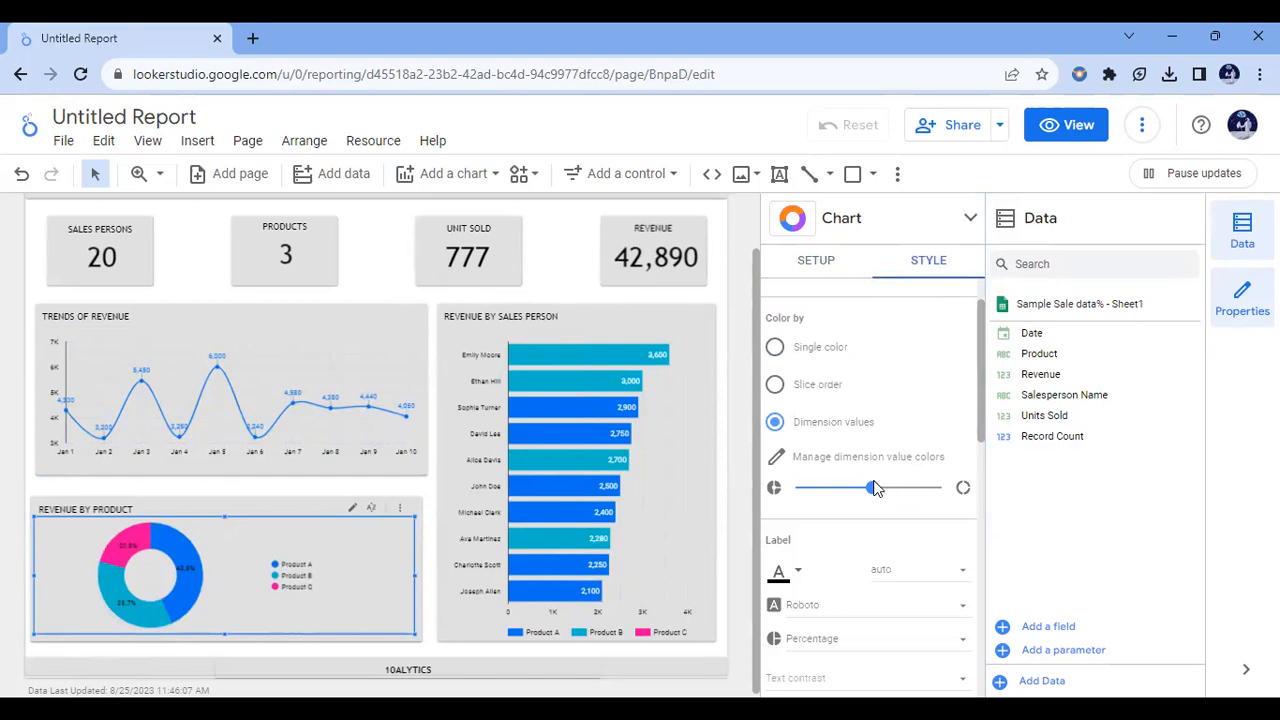
{"action": "left_click_drag", "start_coordinate": [875, 492], "coordinate": [903, 492]}
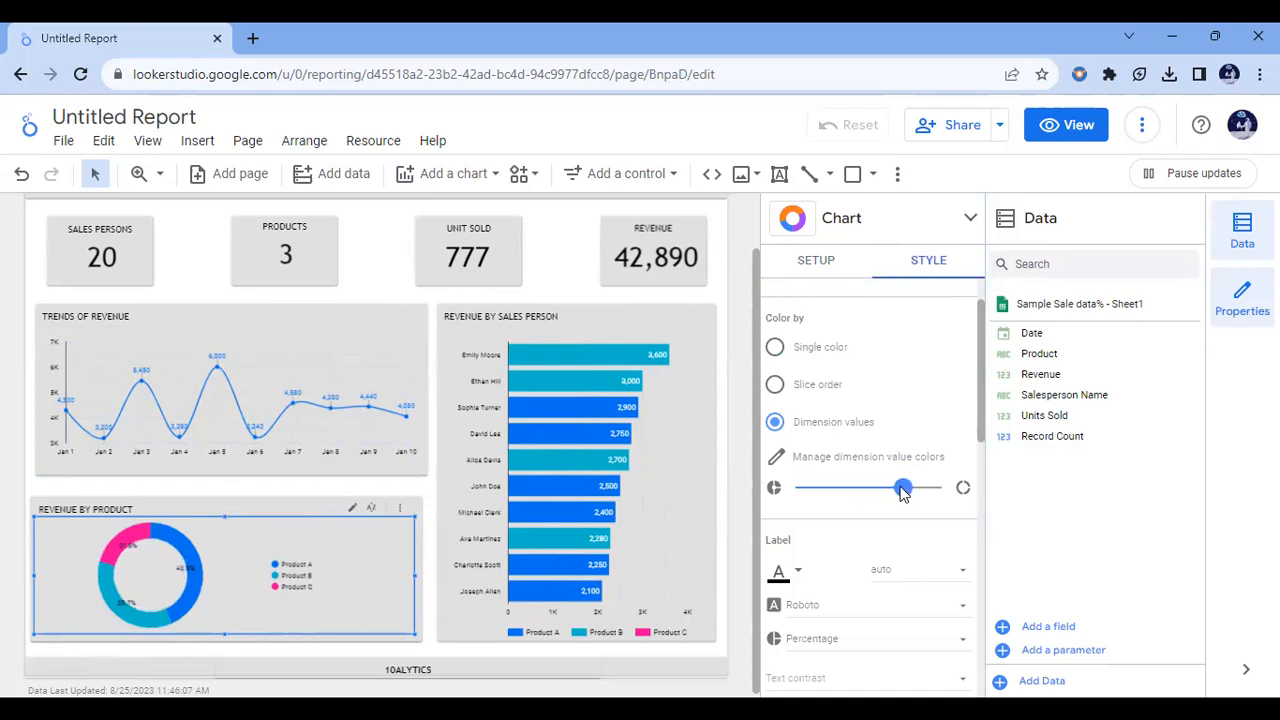
{"action": "left_click_drag", "start_coordinate": [981, 410], "coordinate": [979, 462]}
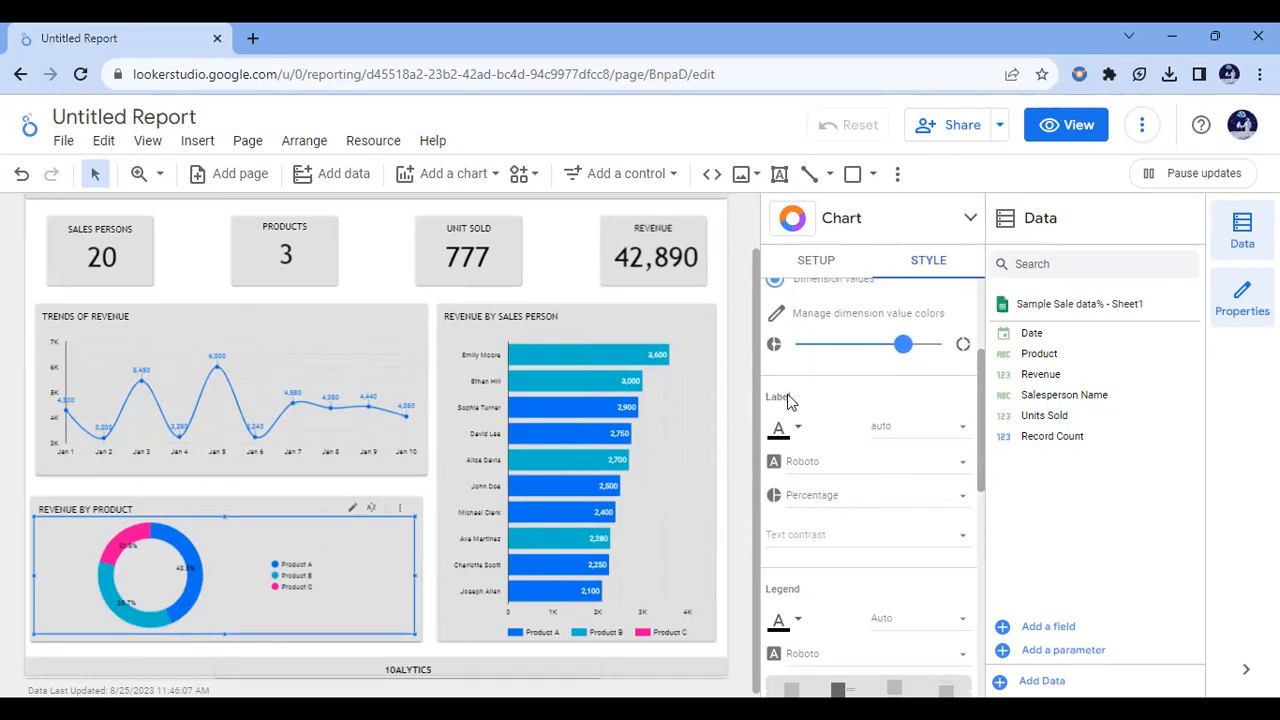
{"action": "left_click", "coordinate": [962, 436]}
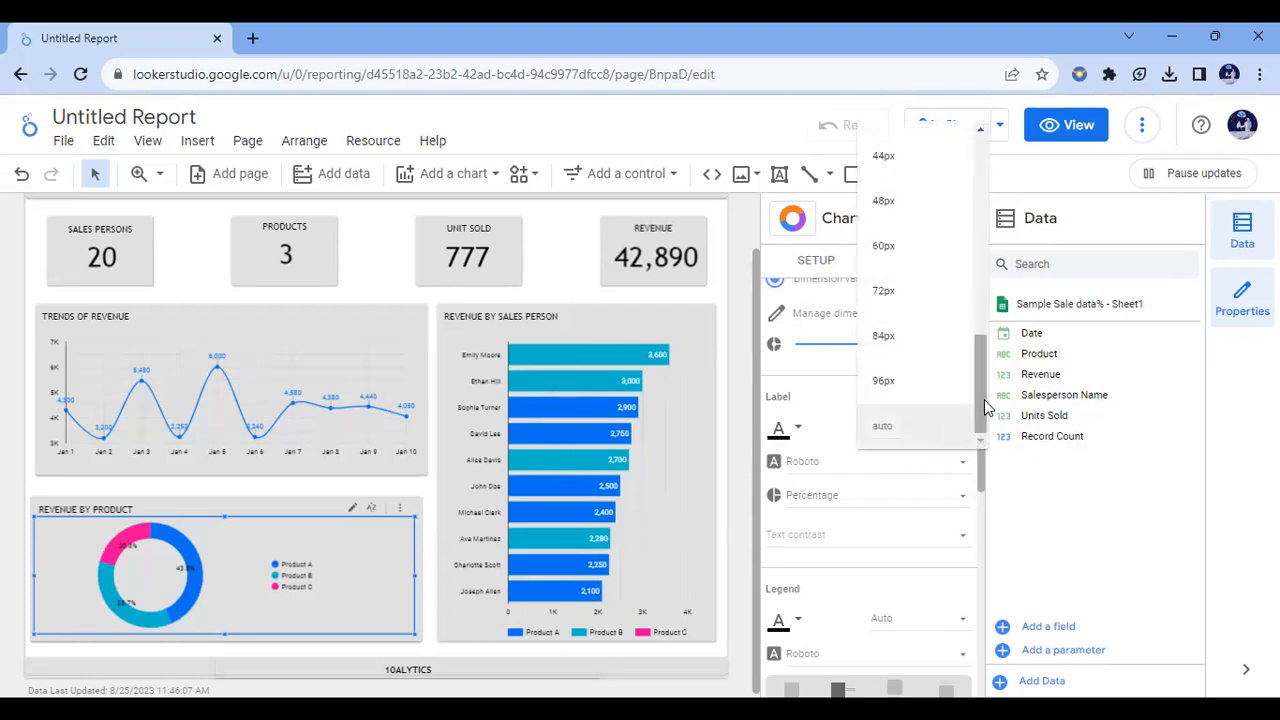
{"action": "left_click_drag", "start_coordinate": [982, 366], "coordinate": [980, 227]}
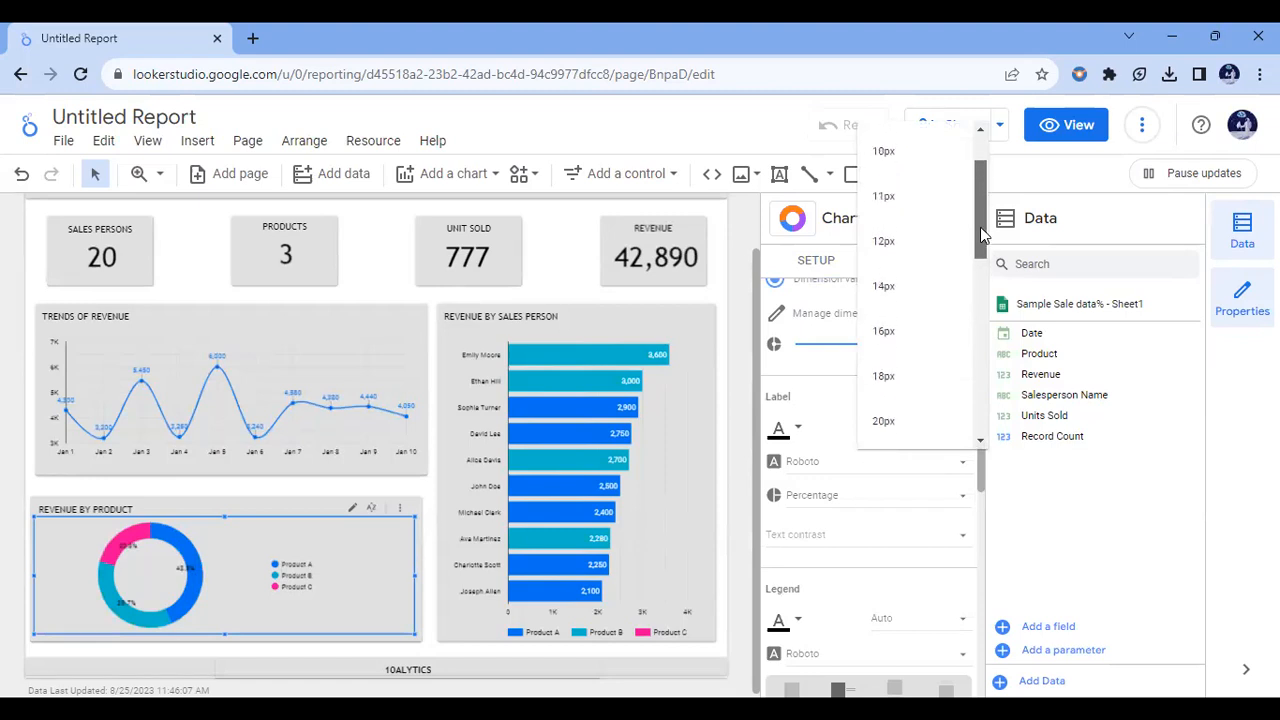
{"action": "left_click", "coordinate": [884, 287]}
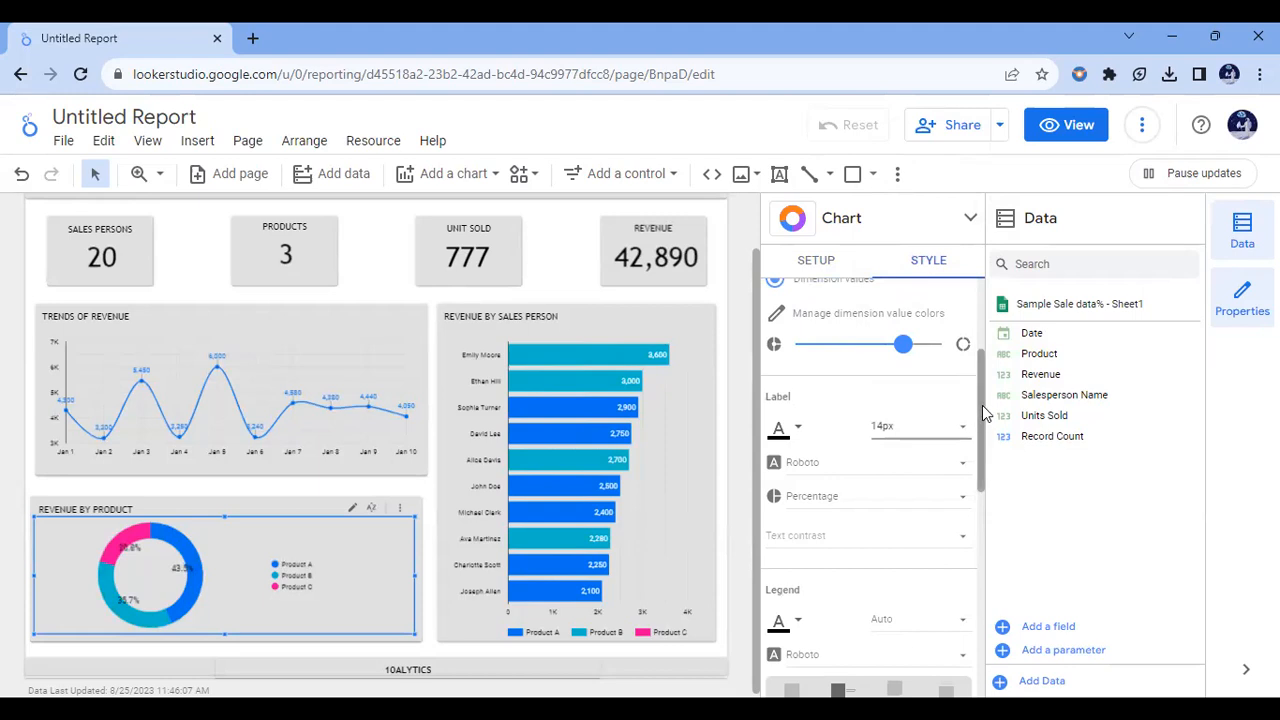
Step: Place the REVENUE BY PRODUCT donut chart's legend below the ring and set the legend font size to 12px
{"action": "left_click_drag", "start_coordinate": [983, 412], "coordinate": [983, 474]}
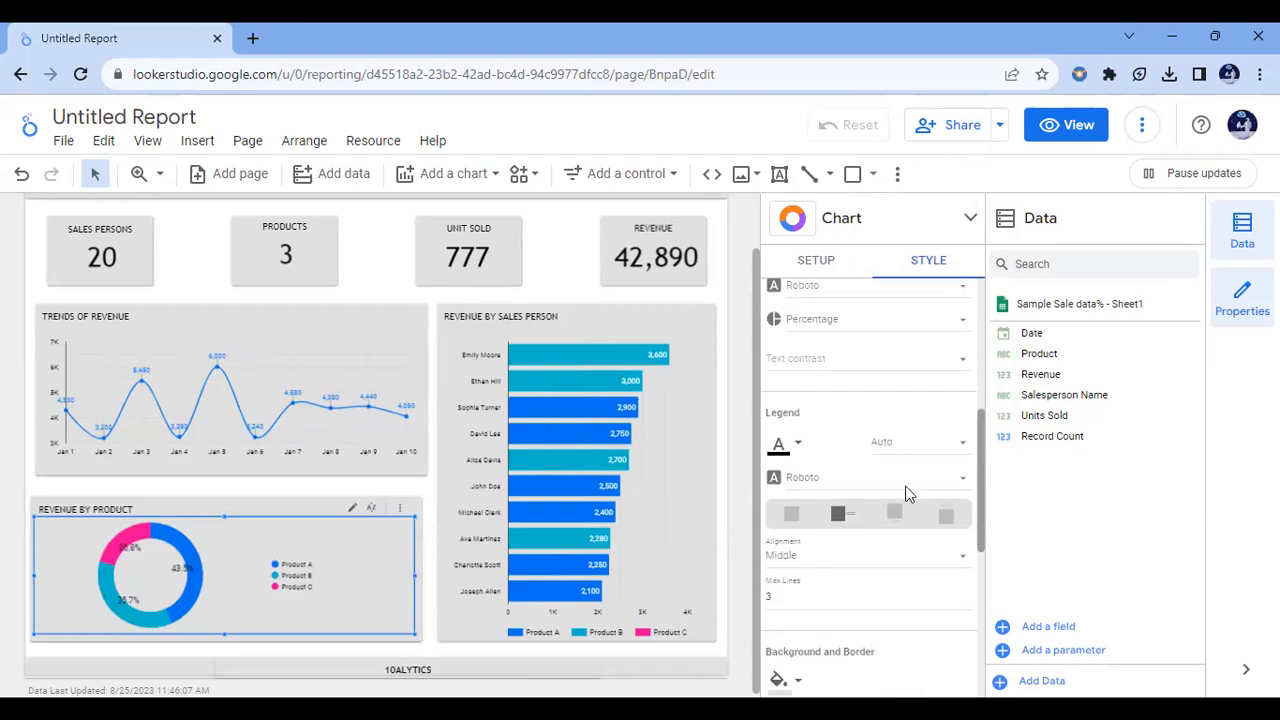
{"action": "left_click", "coordinate": [903, 522]}
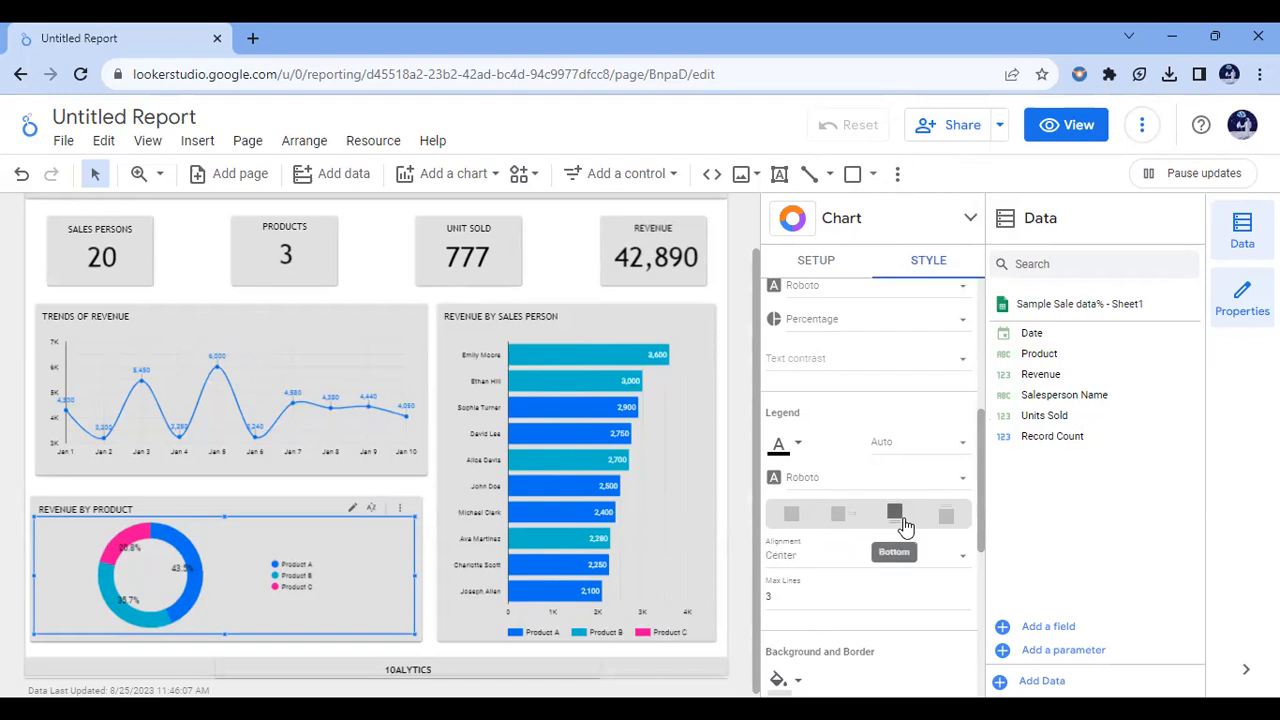
{"action": "left_click", "coordinate": [947, 450]}
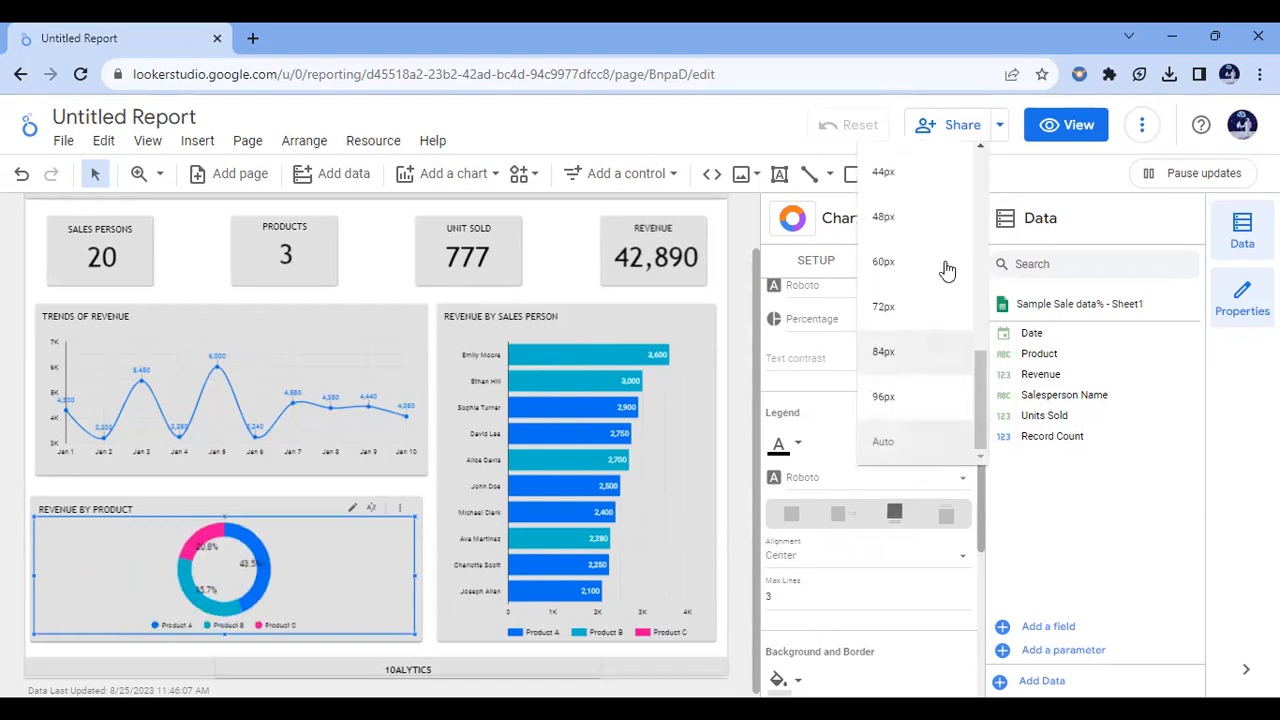
{"action": "left_click_drag", "start_coordinate": [981, 363], "coordinate": [980, 213]}
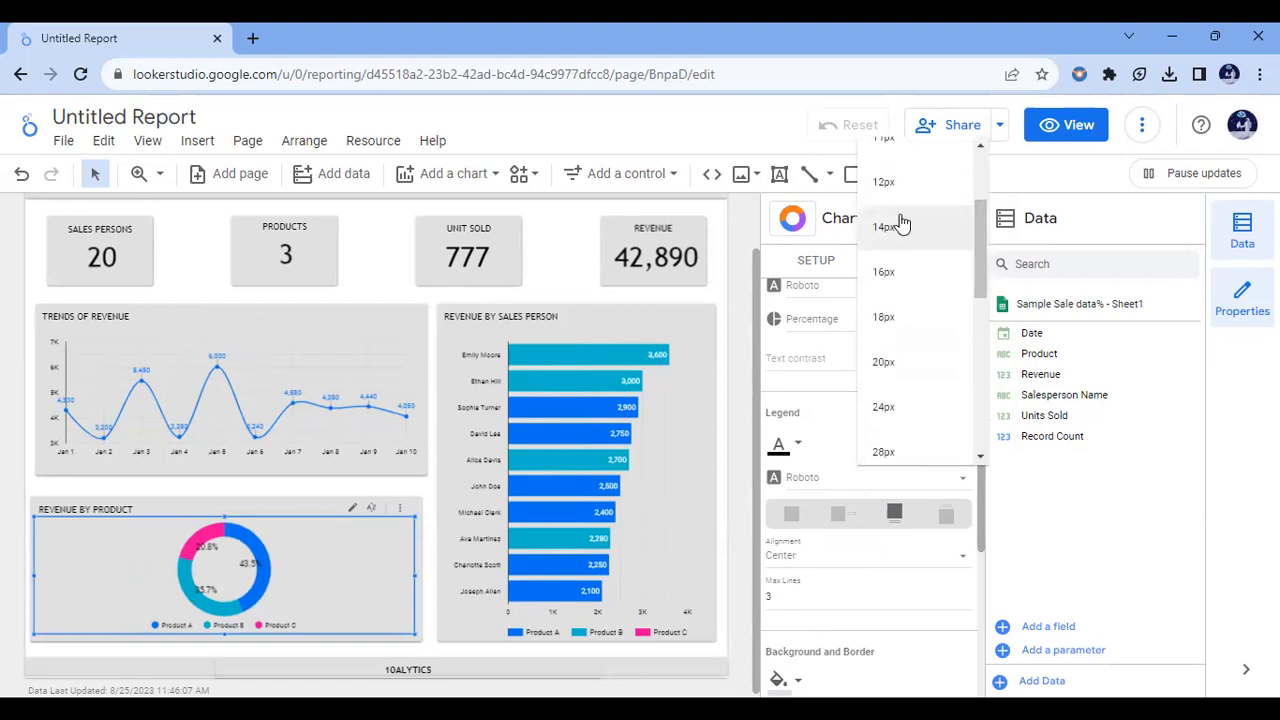
{"action": "left_click", "coordinate": [900, 226]}
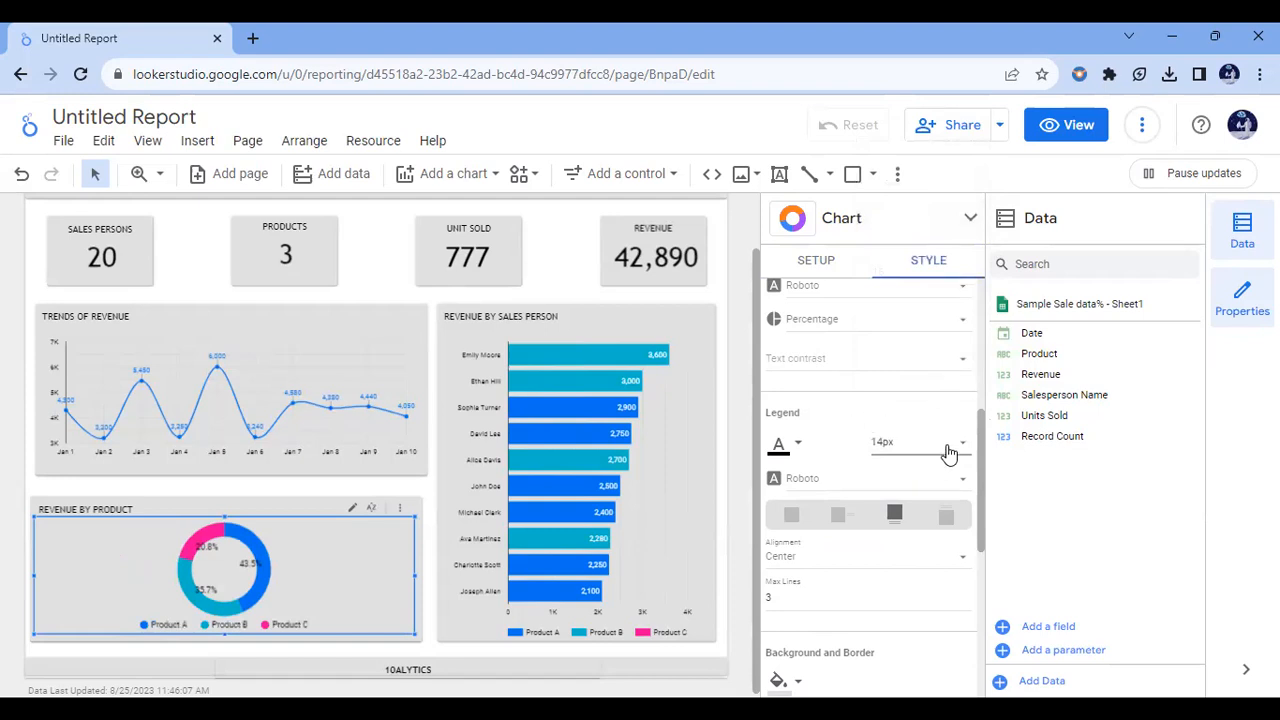
{"action": "left_click", "coordinate": [951, 451]}
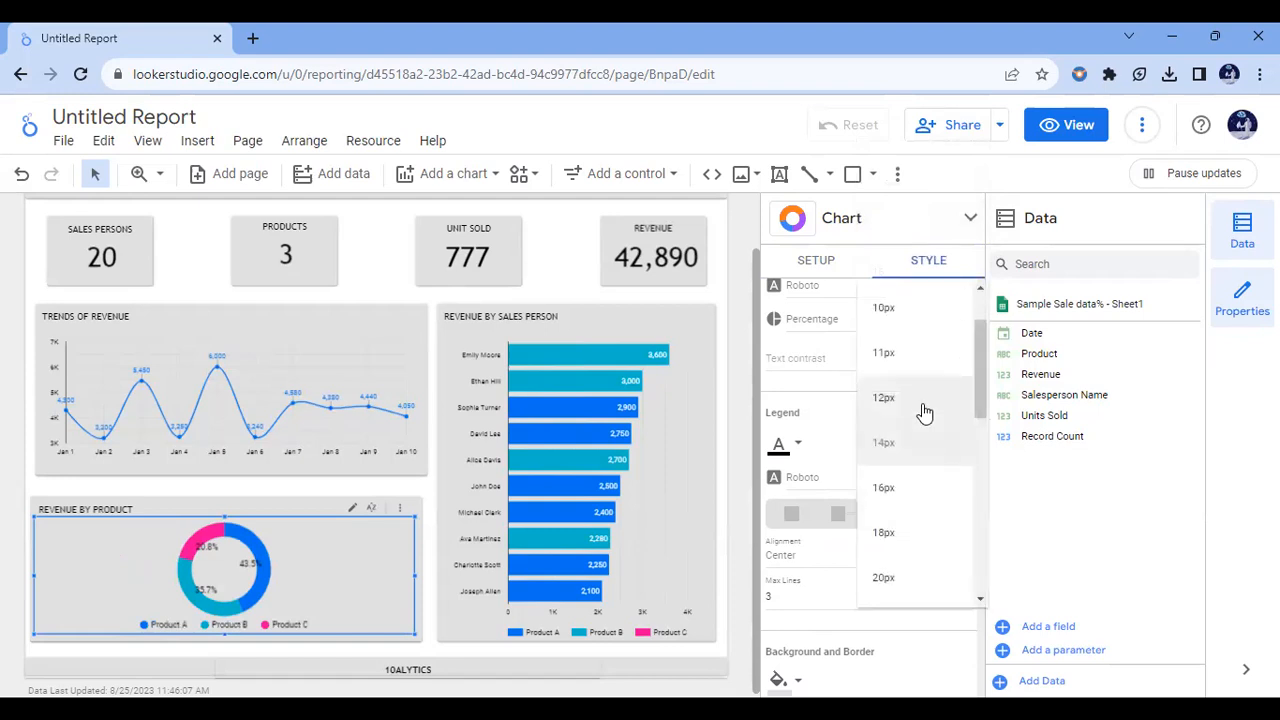
{"action": "left_click", "coordinate": [924, 405]}
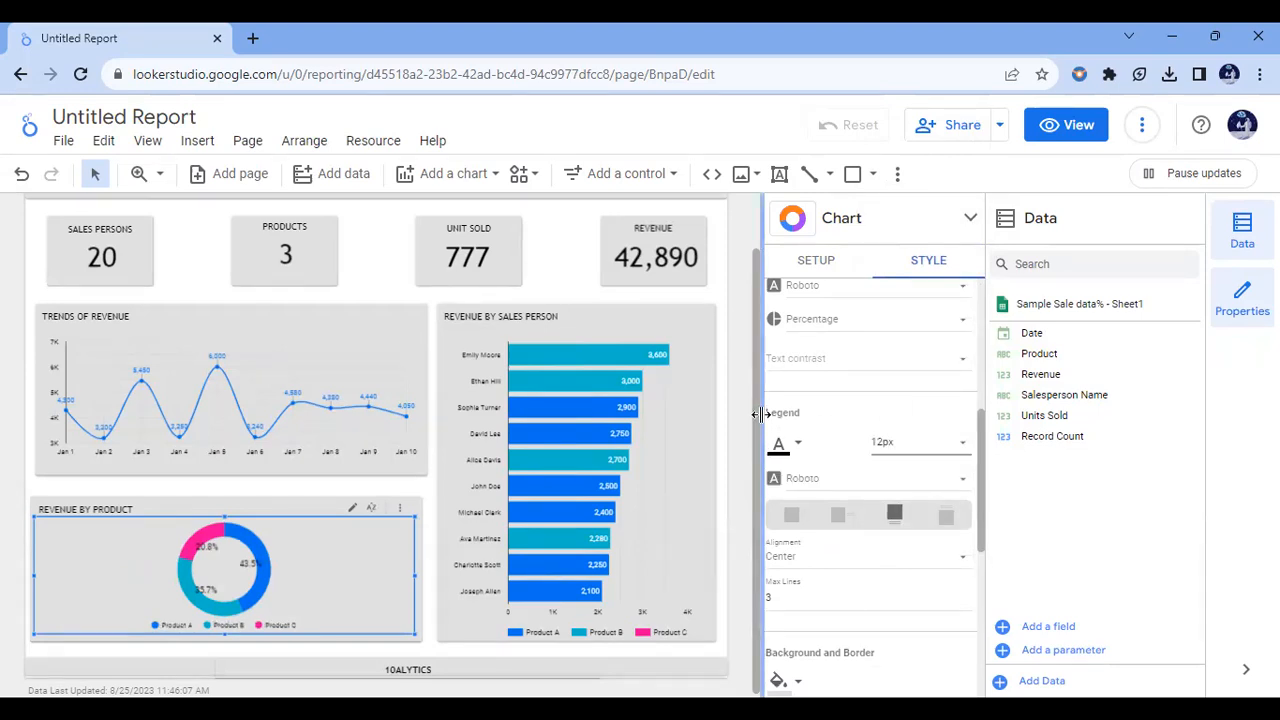
Step: Add a drop-down list control for Salesperson Name beside the SALES DASHBOARD title and reduce its height
{"action": "left_click_drag", "start_coordinate": [755, 420], "coordinate": [744, 263]}
{"action": "left_click", "coordinate": [744, 262]}
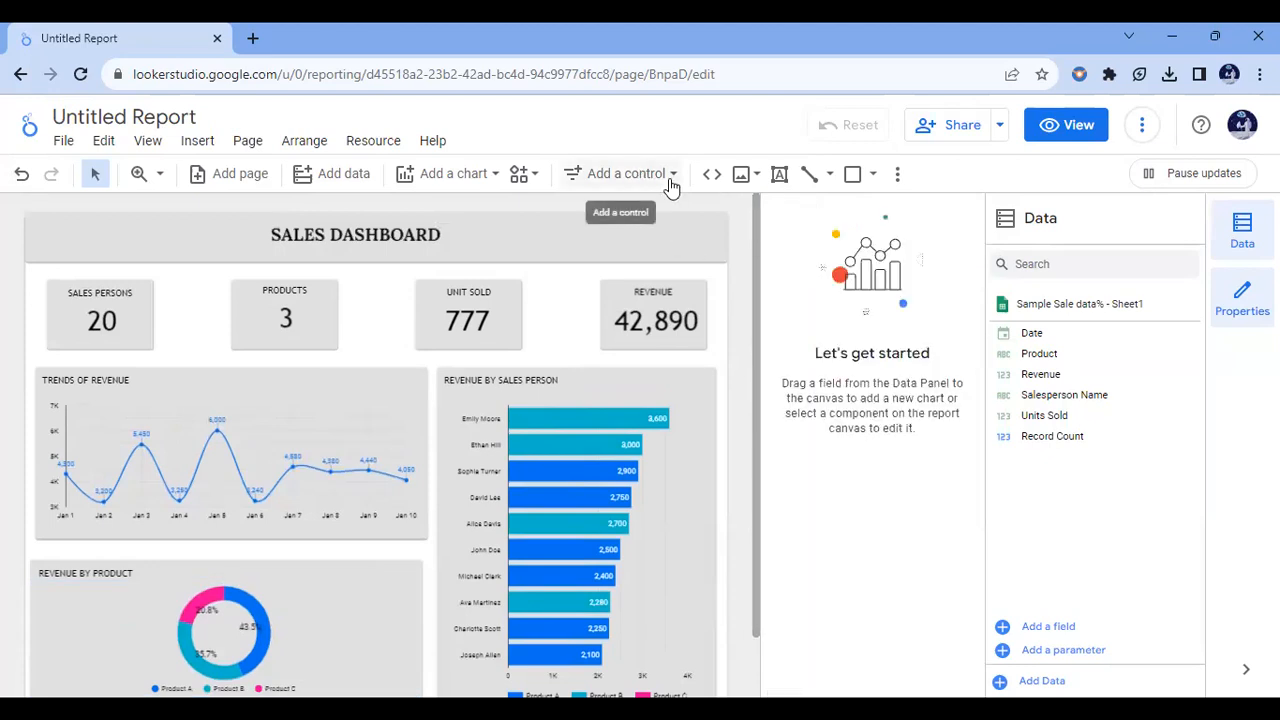
{"action": "left_click", "coordinate": [671, 180]}
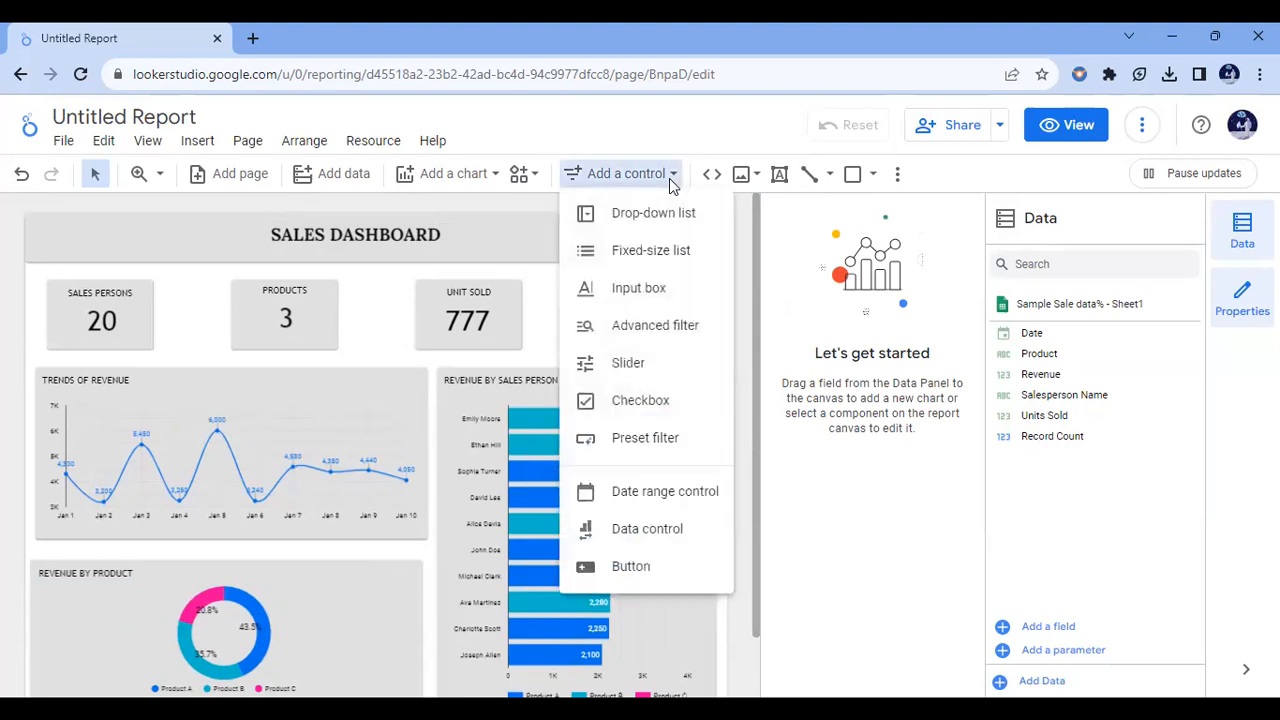
{"action": "left_click", "coordinate": [632, 215]}
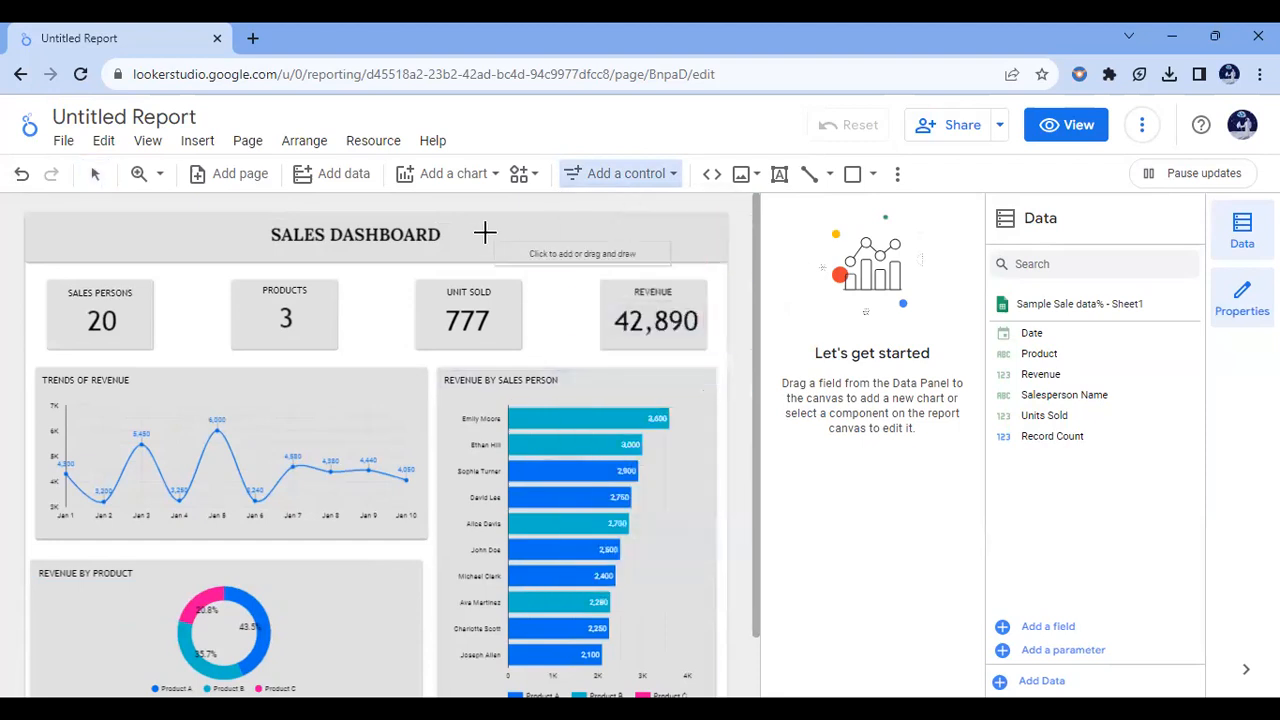
{"action": "mouse_move", "coordinate": [488, 218]}
{"action": "left_mouse_down"}
{"action": "mouse_move", "coordinate": [586, 231]}
{"action": "mouse_move", "coordinate": [570, 232]}
{"action": "left_mouse_up"}
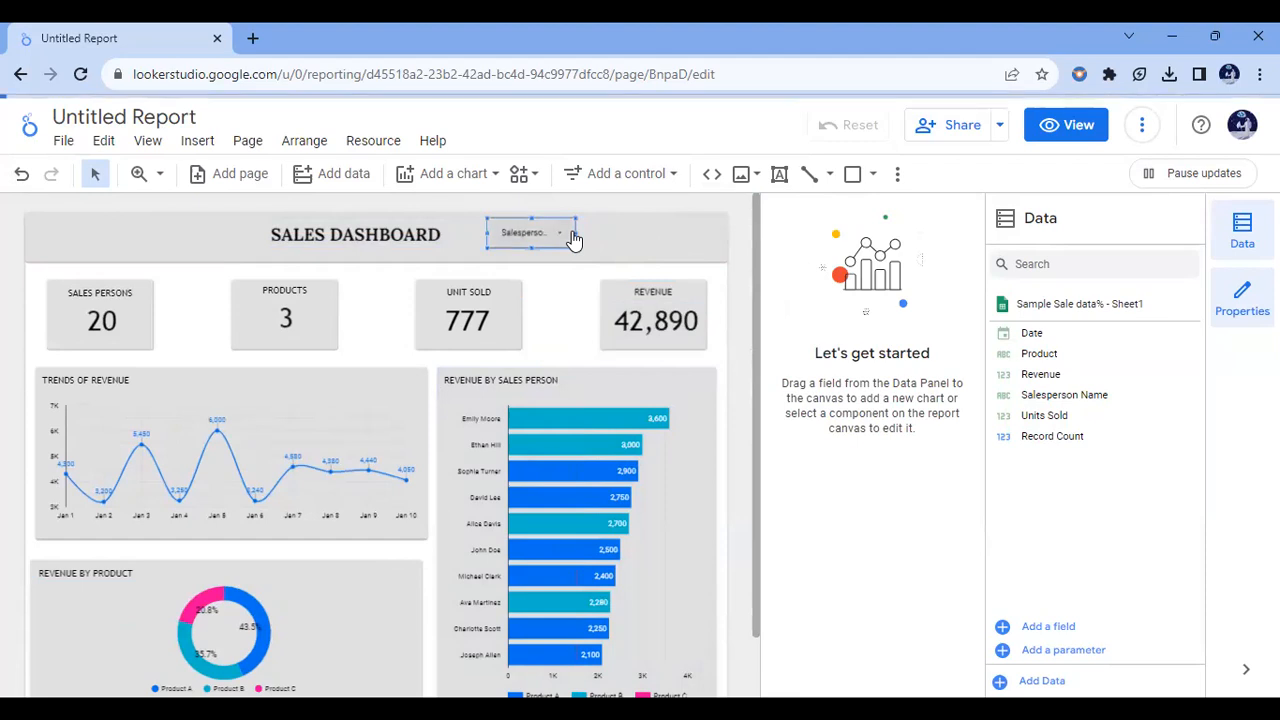
{"action": "left_click_drag", "start_coordinate": [534, 248], "coordinate": [534, 234]}
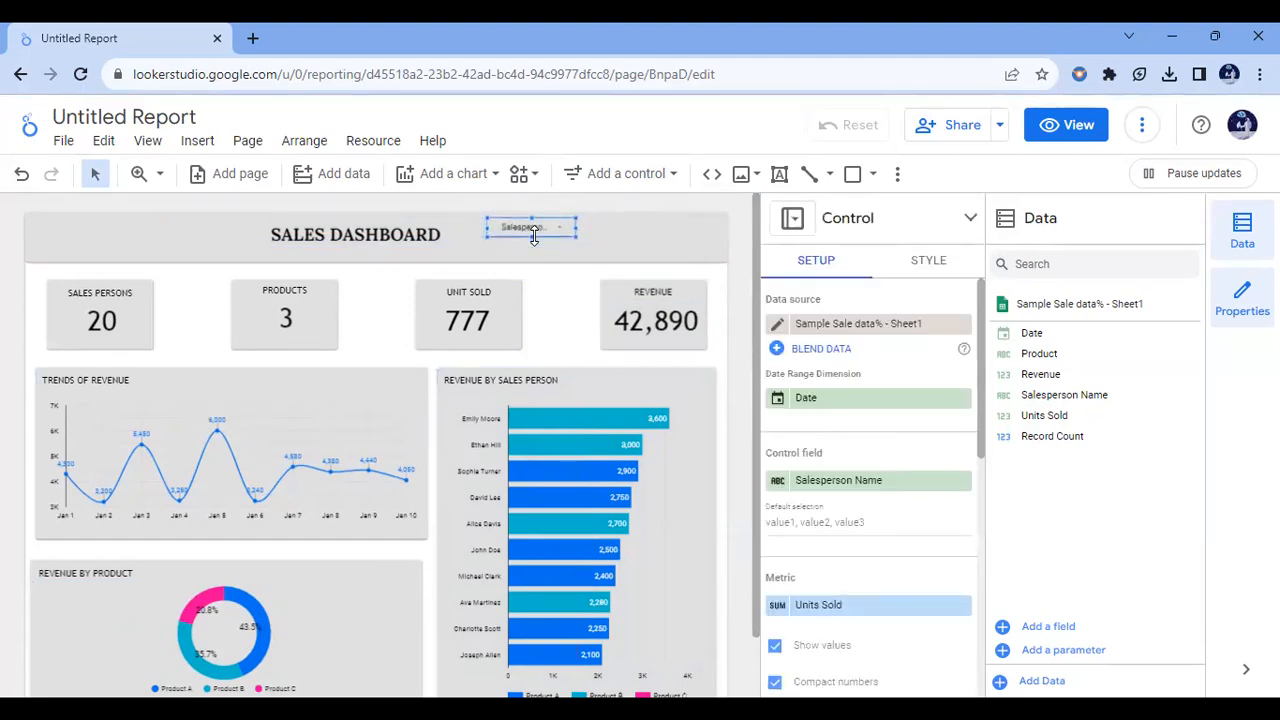
Step: Duplicate the salesperson drop-down, place the copy beside it in the header and set its control field to Product
{"action": "key", "text": "ctrl+v"}
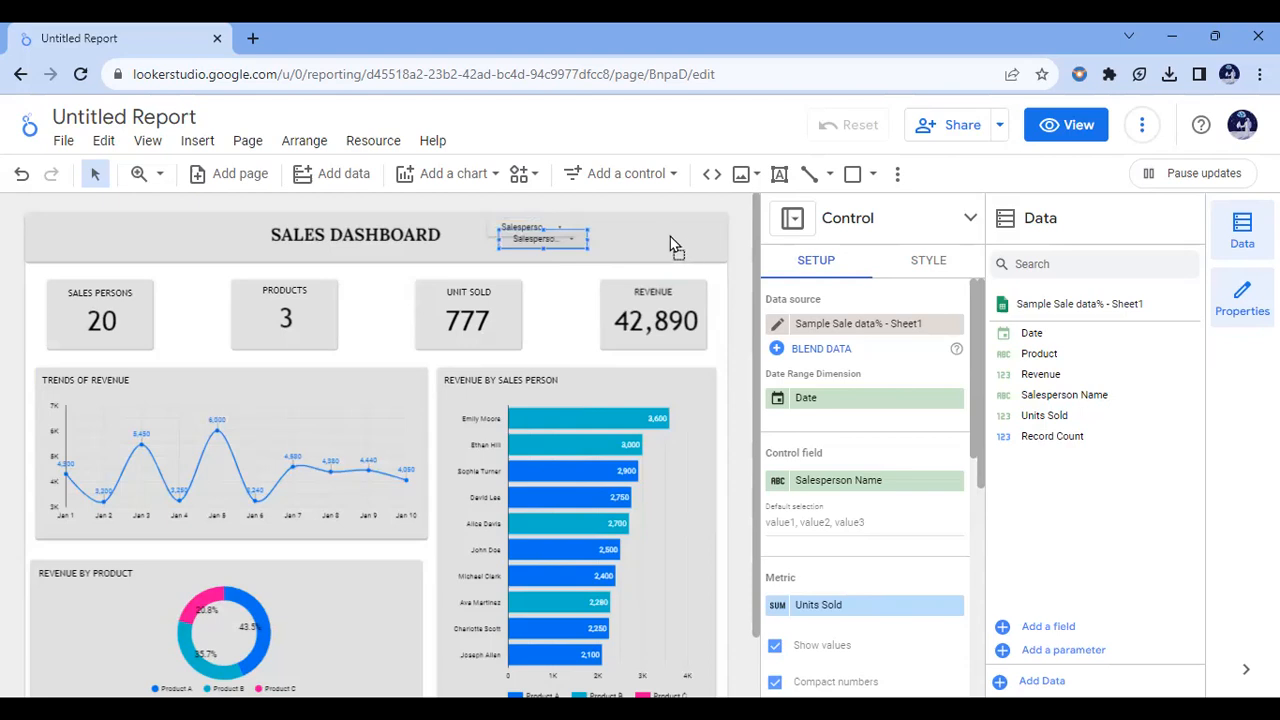
{"action": "left_click_drag", "start_coordinate": [551, 245], "coordinate": [660, 238]}
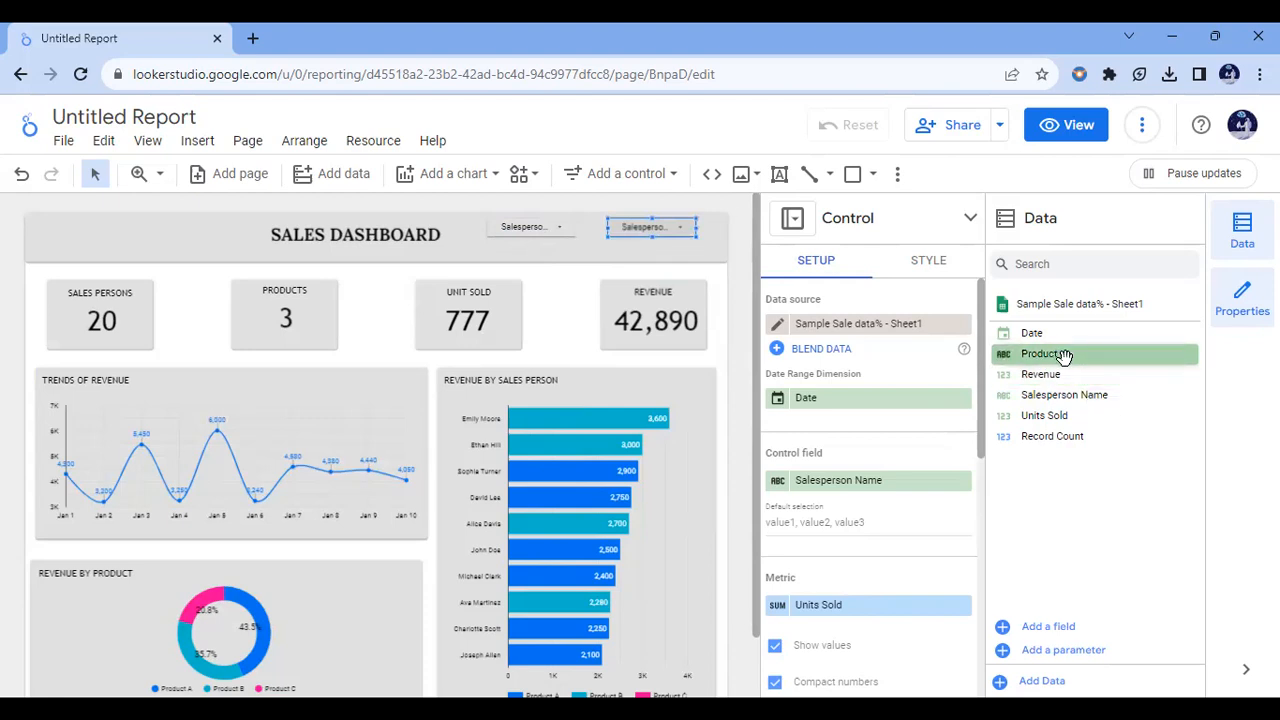
{"action": "left_click_drag", "start_coordinate": [1064, 357], "coordinate": [952, 405]}
{"action": "left_click_drag", "start_coordinate": [878, 476], "coordinate": [886, 489]}
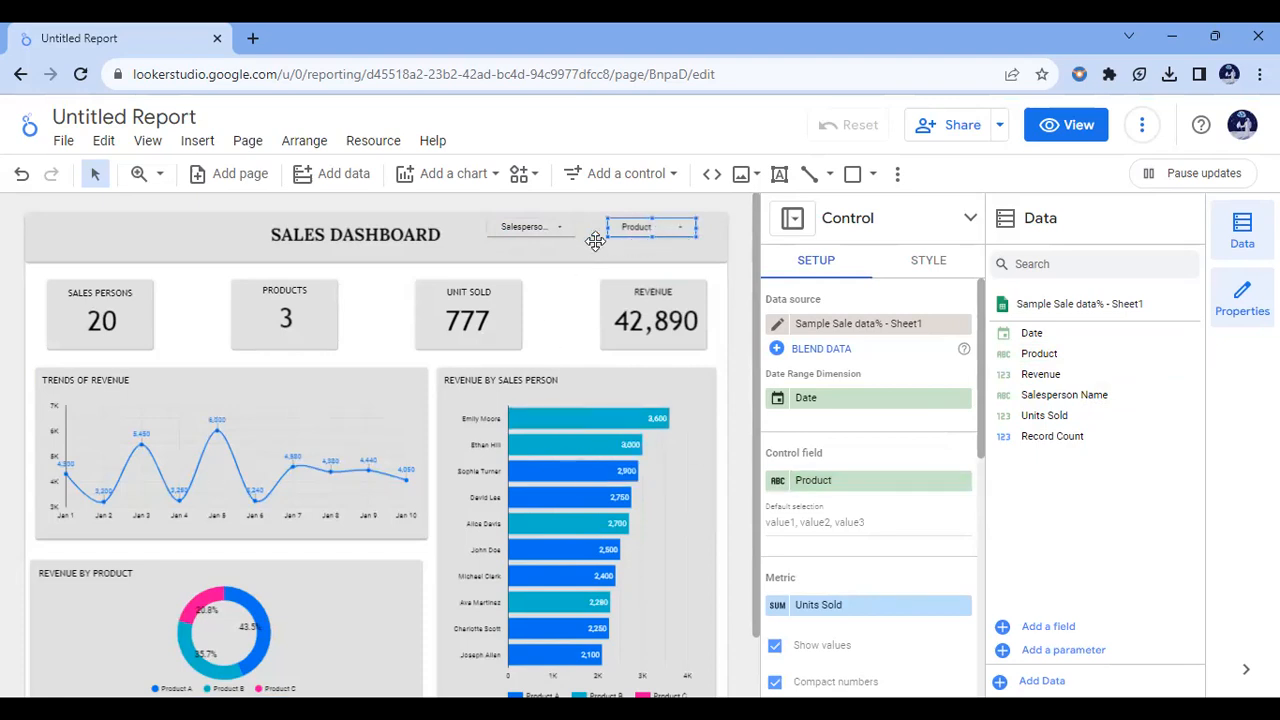
Step: Test the Product drop-down by filtering the dashboard to Product B only, and select all products again
{"action": "left_click", "coordinate": [683, 230]}
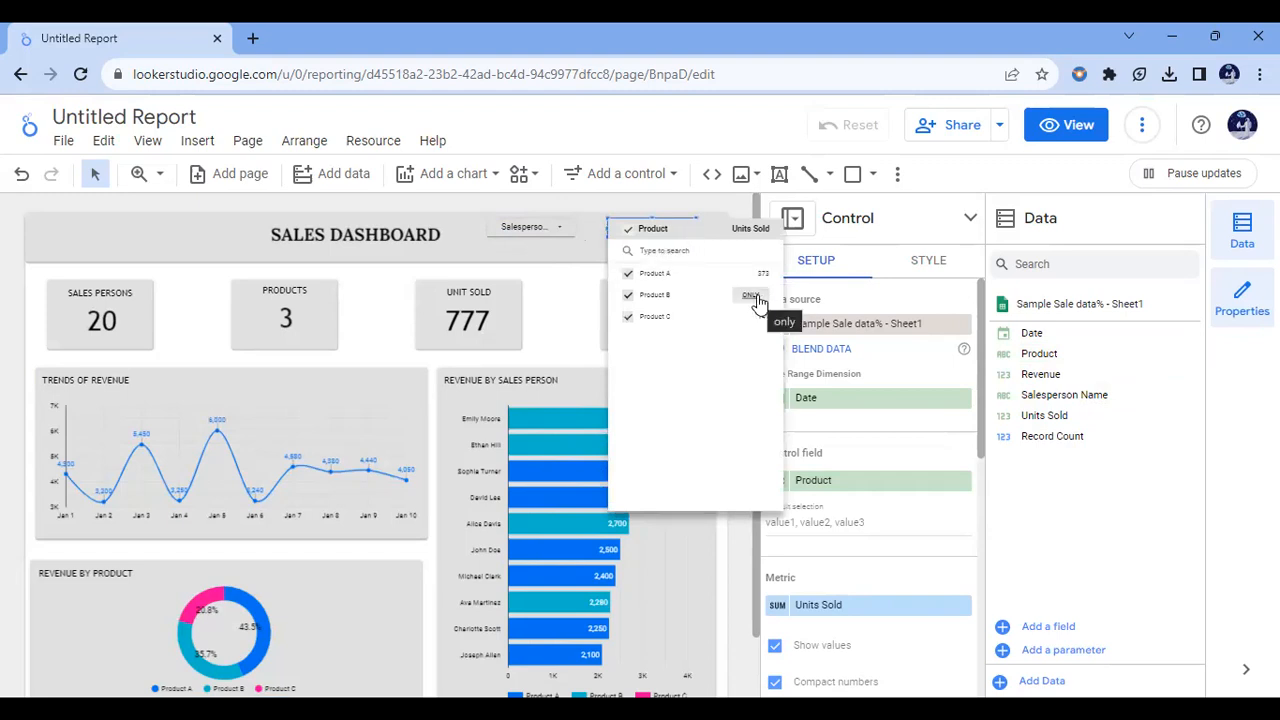
{"action": "left_click", "coordinate": [723, 196]}
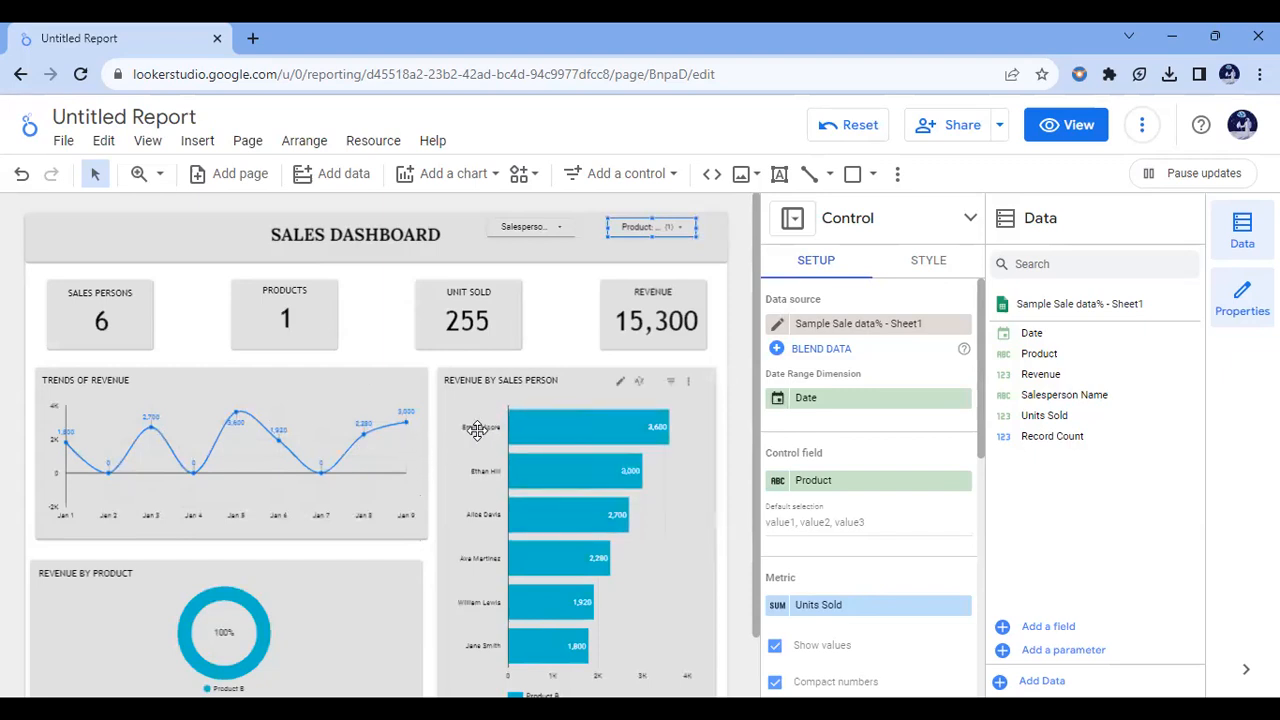
{"action": "mouse_move", "coordinate": [648, 446]}
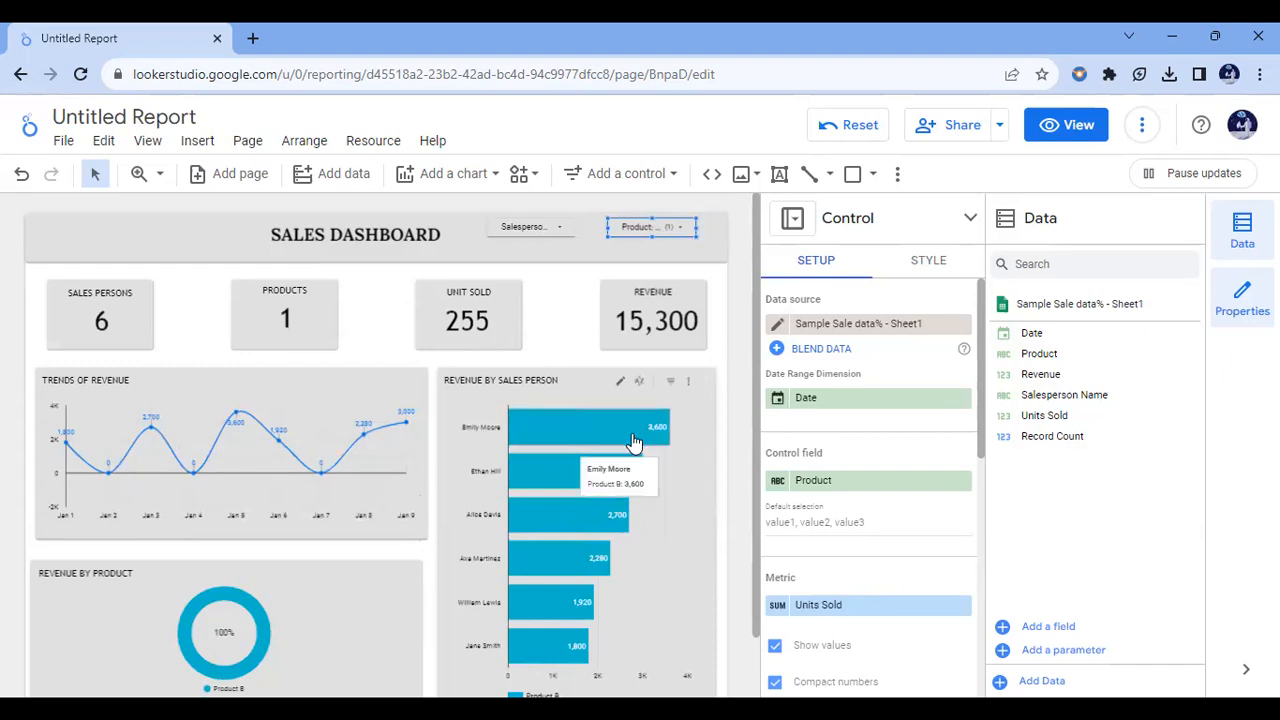
{"action": "left_click", "coordinate": [683, 231]}
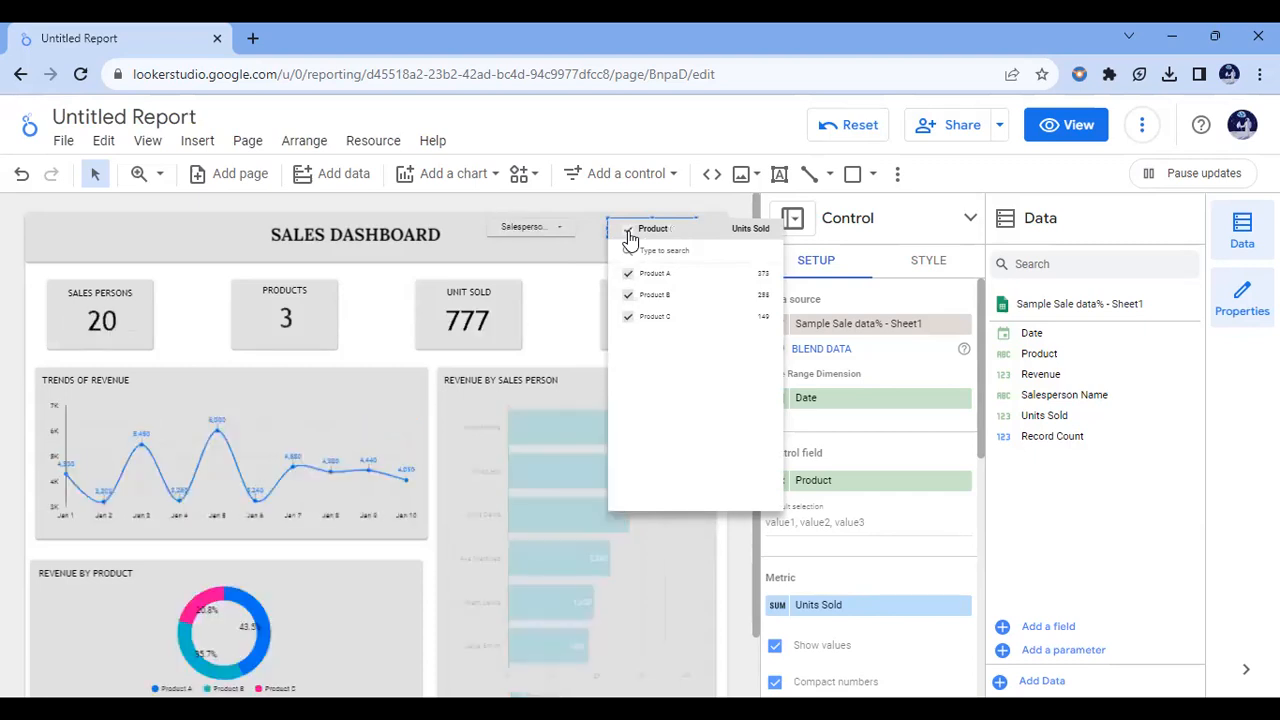
{"action": "left_click", "coordinate": [559, 232]}
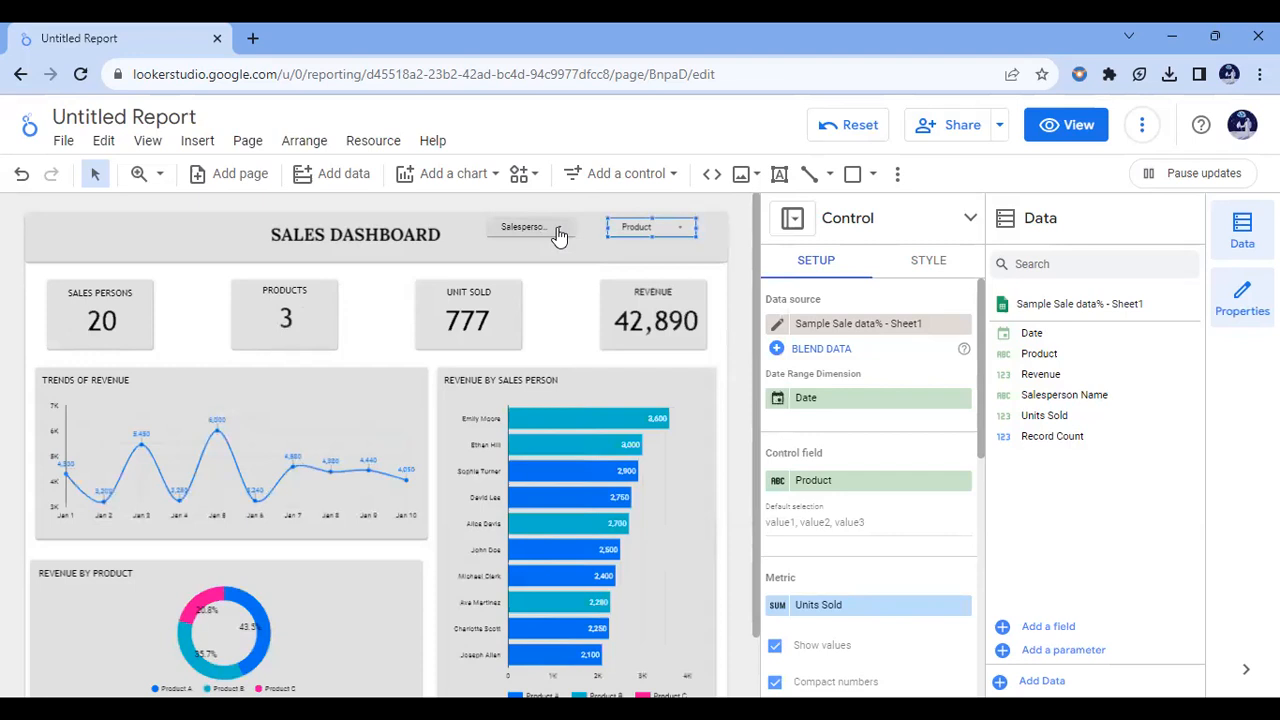
Step: Test the salesperson drop-down with only the second listed salesperson, add the third, and select all salespeople again
{"action": "left_click", "coordinate": [561, 234]}
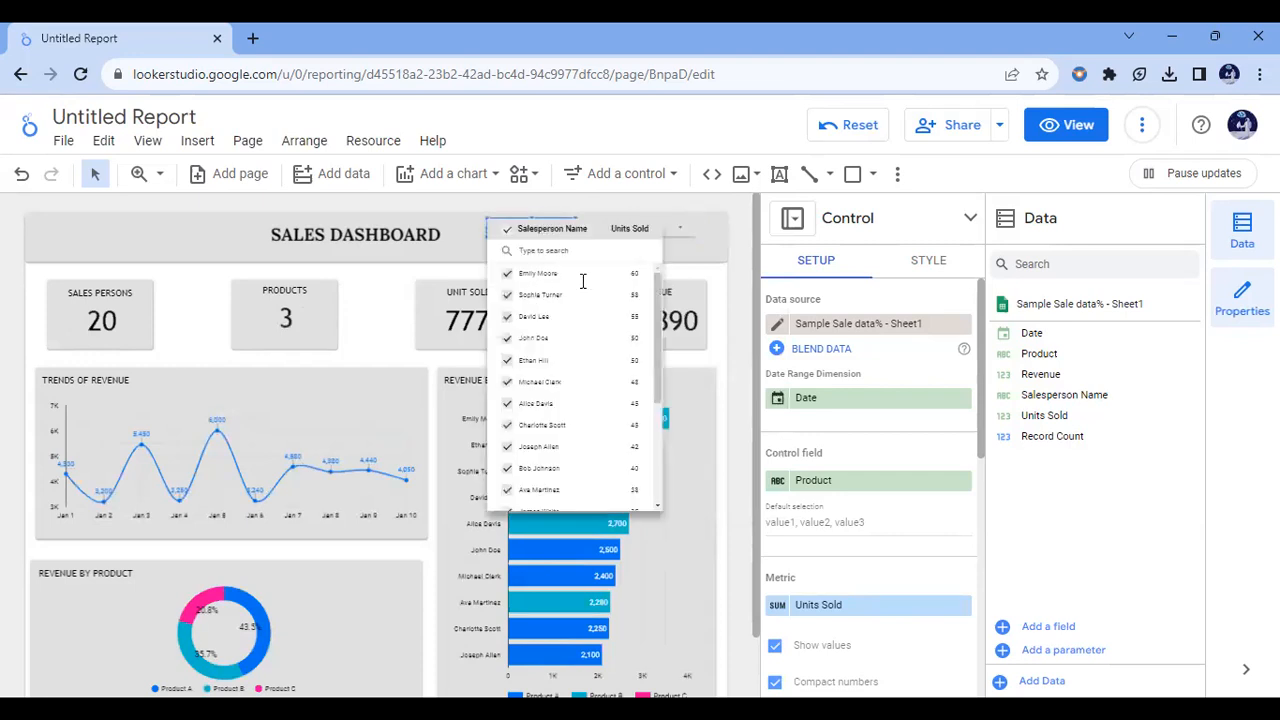
{"action": "mouse_move", "coordinate": [633, 285]}
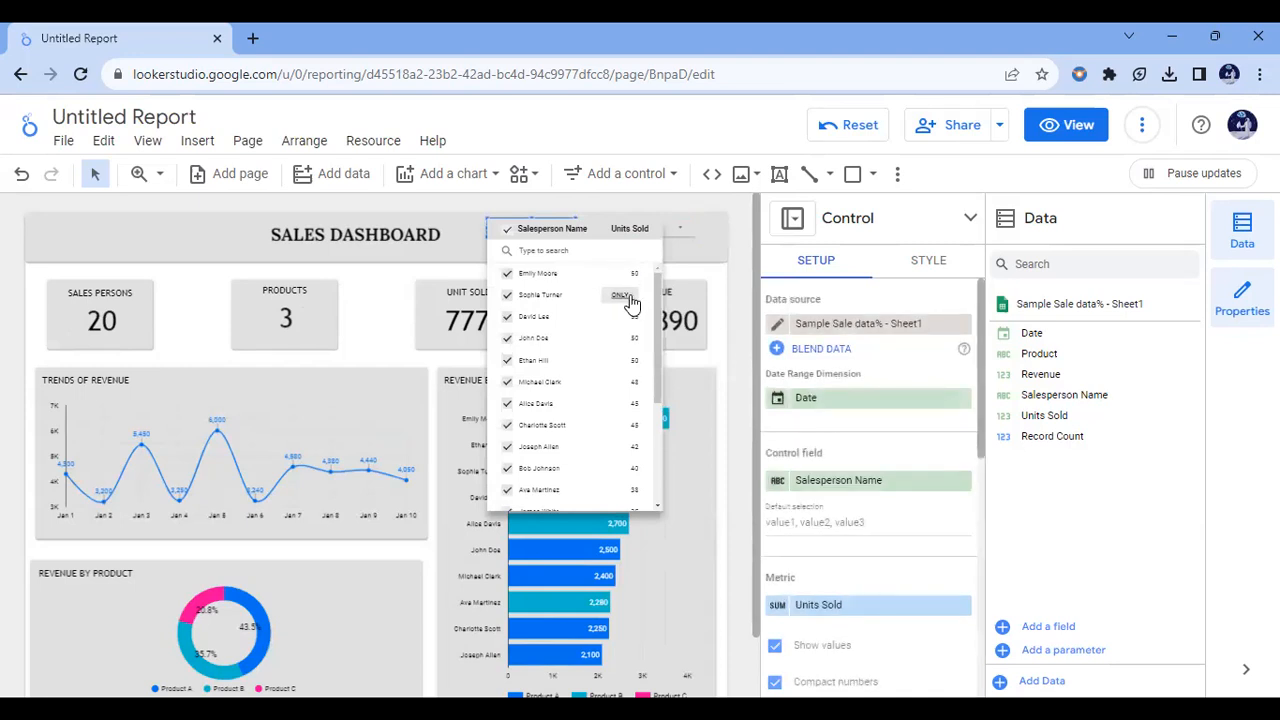
{"action": "left_click", "coordinate": [622, 297]}
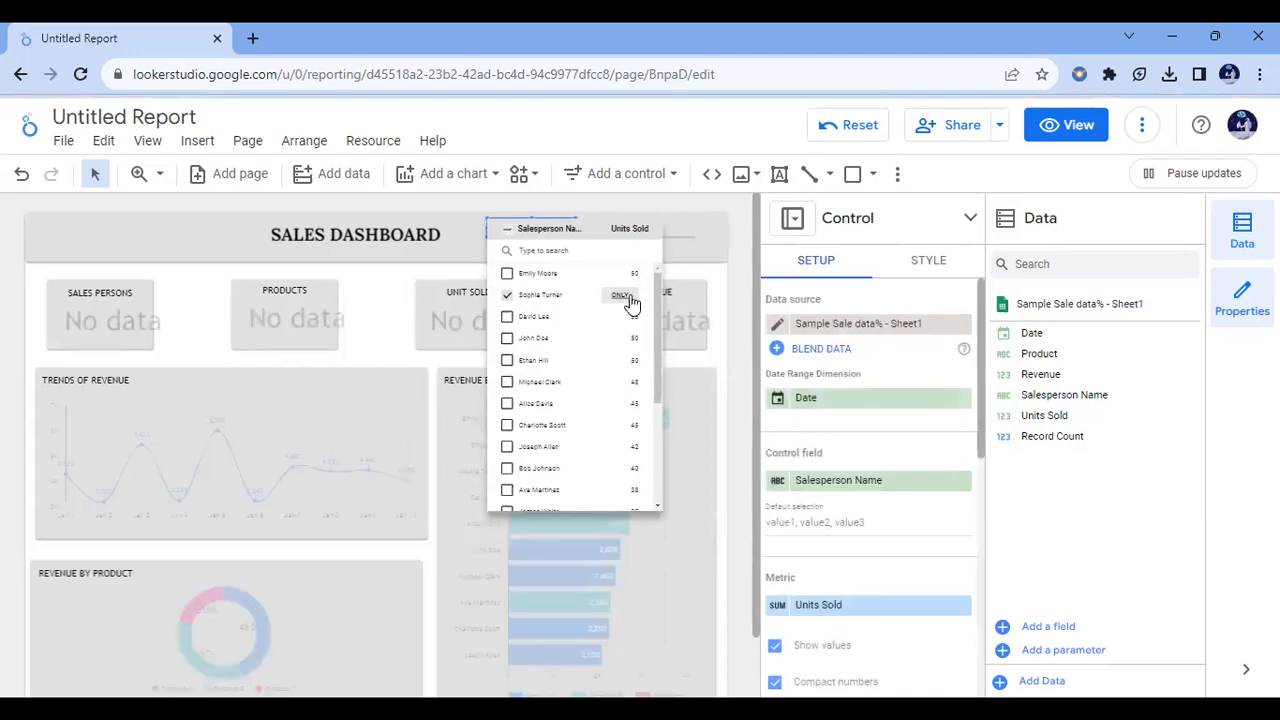
{"action": "left_click", "coordinate": [574, 207]}
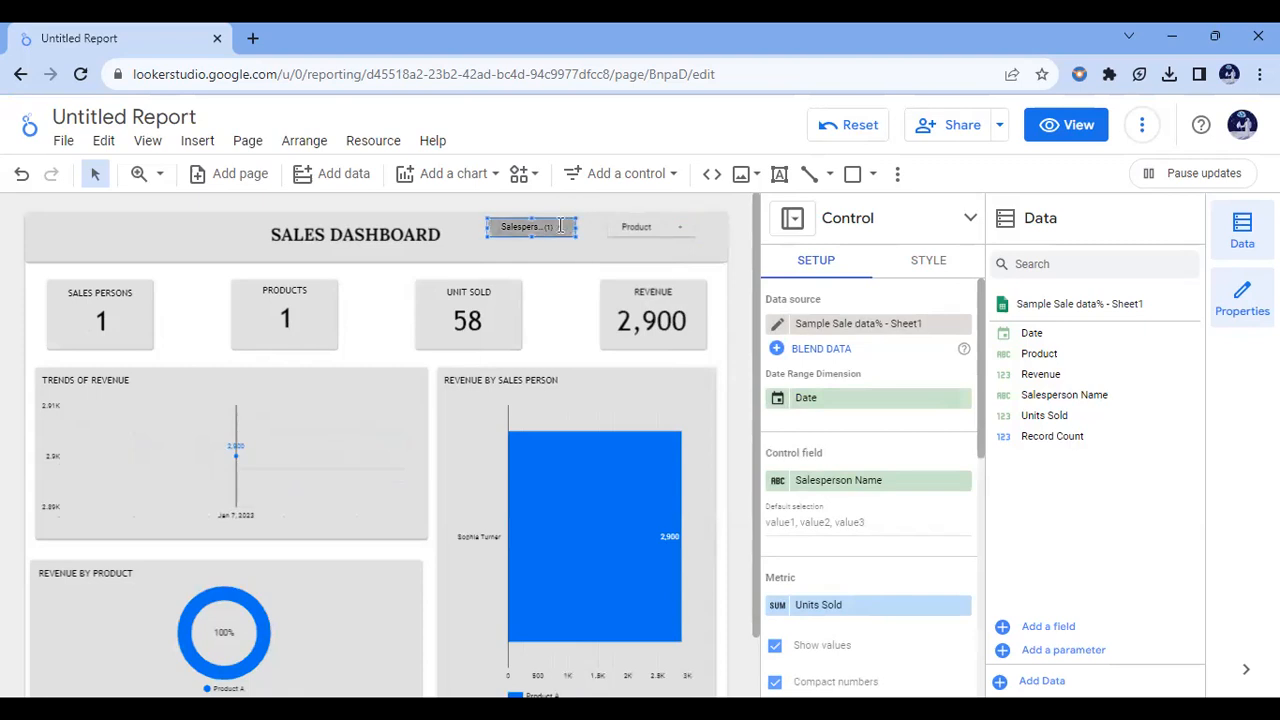
{"action": "left_click", "coordinate": [560, 226]}
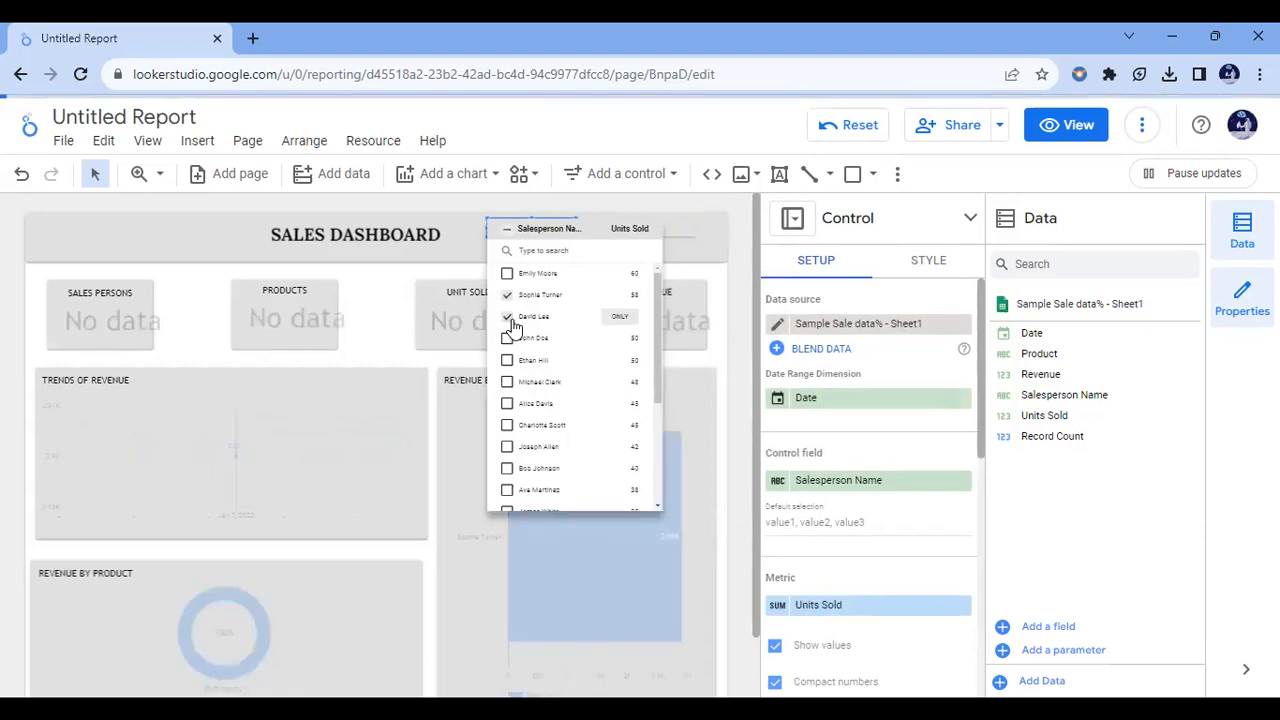
{"action": "left_click", "coordinate": [453, 213]}
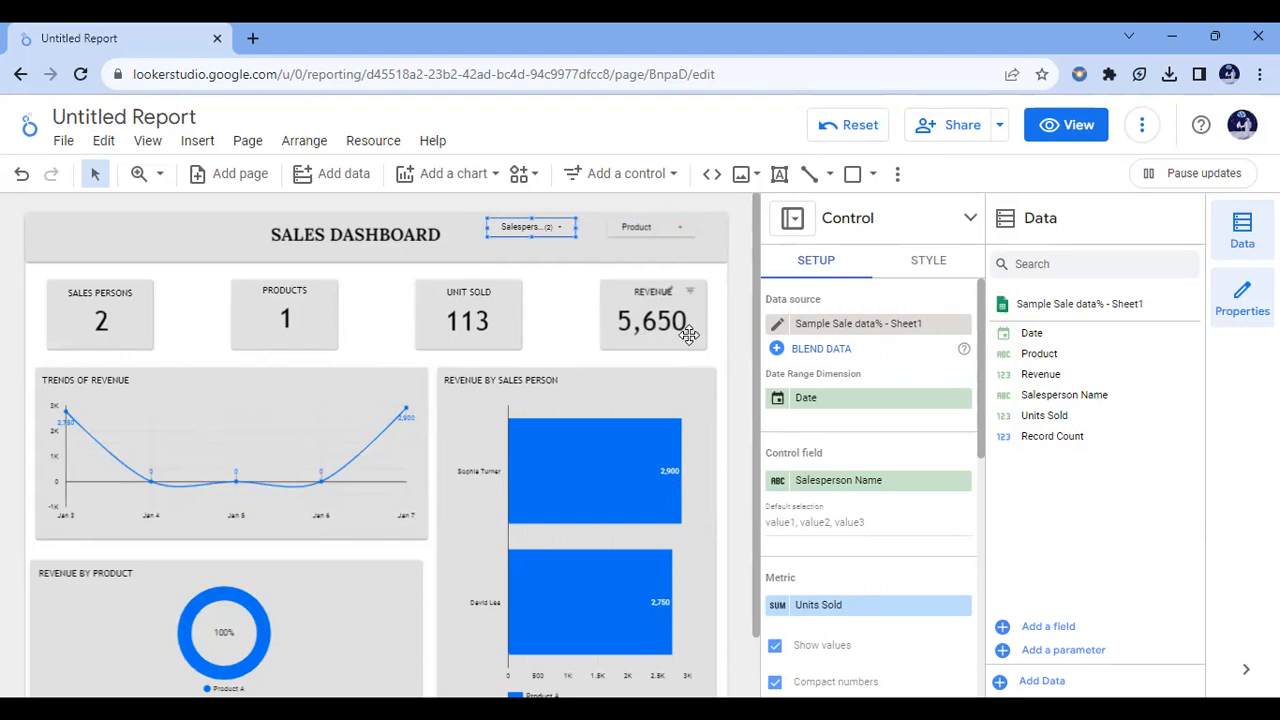
{"action": "left_click", "coordinate": [561, 232]}
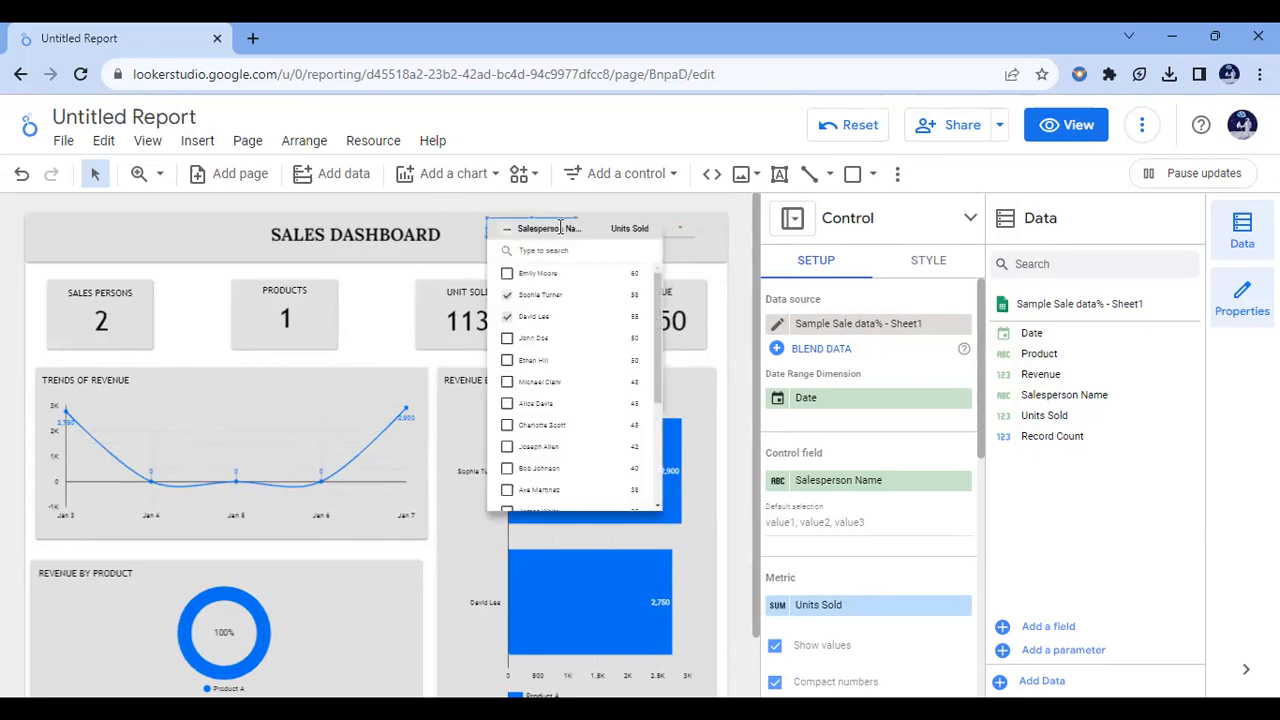
{"action": "left_click", "coordinate": [508, 230]}
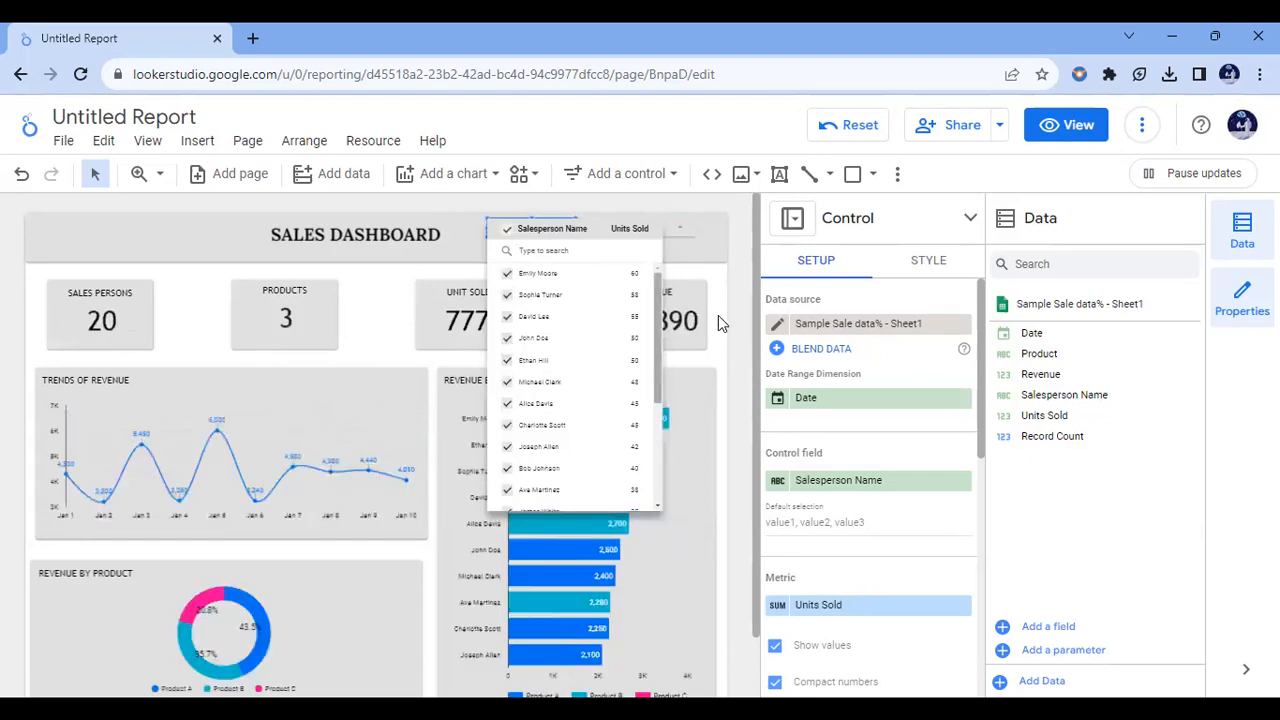
{"action": "left_click", "coordinate": [738, 295]}
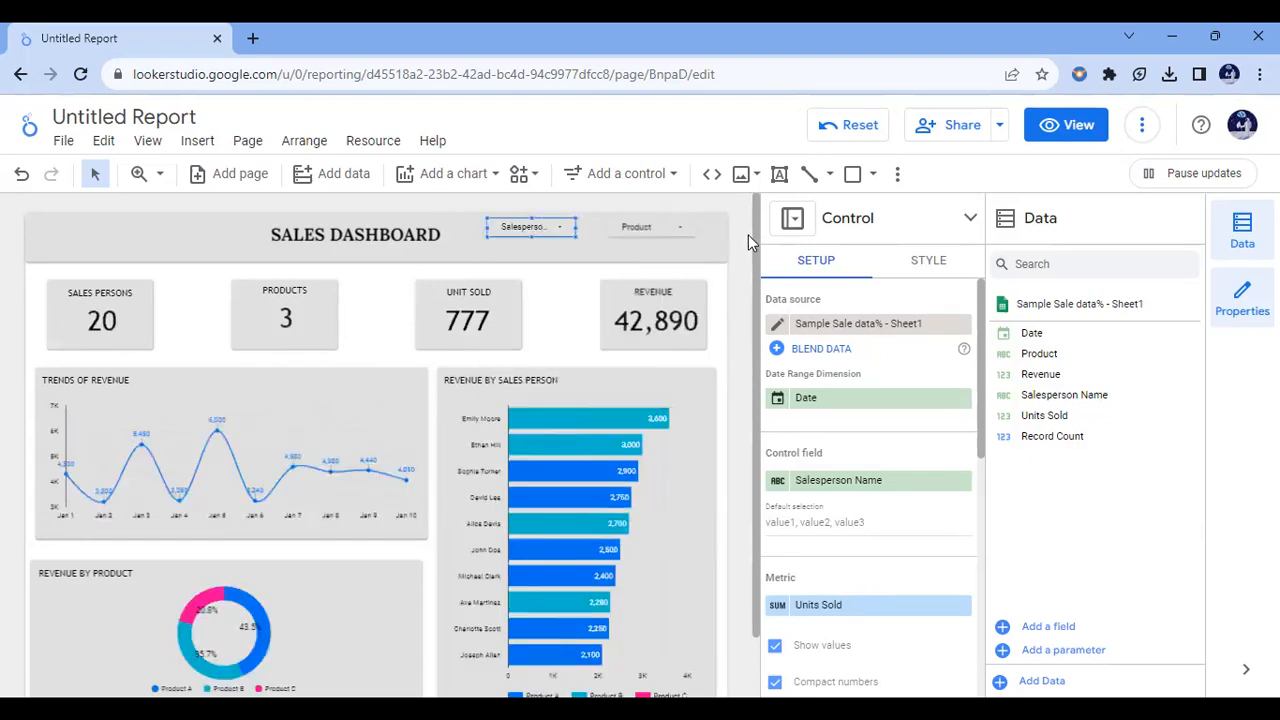
Step: Apply the Constellation theme to the report
{"action": "left_click", "coordinate": [899, 178]}
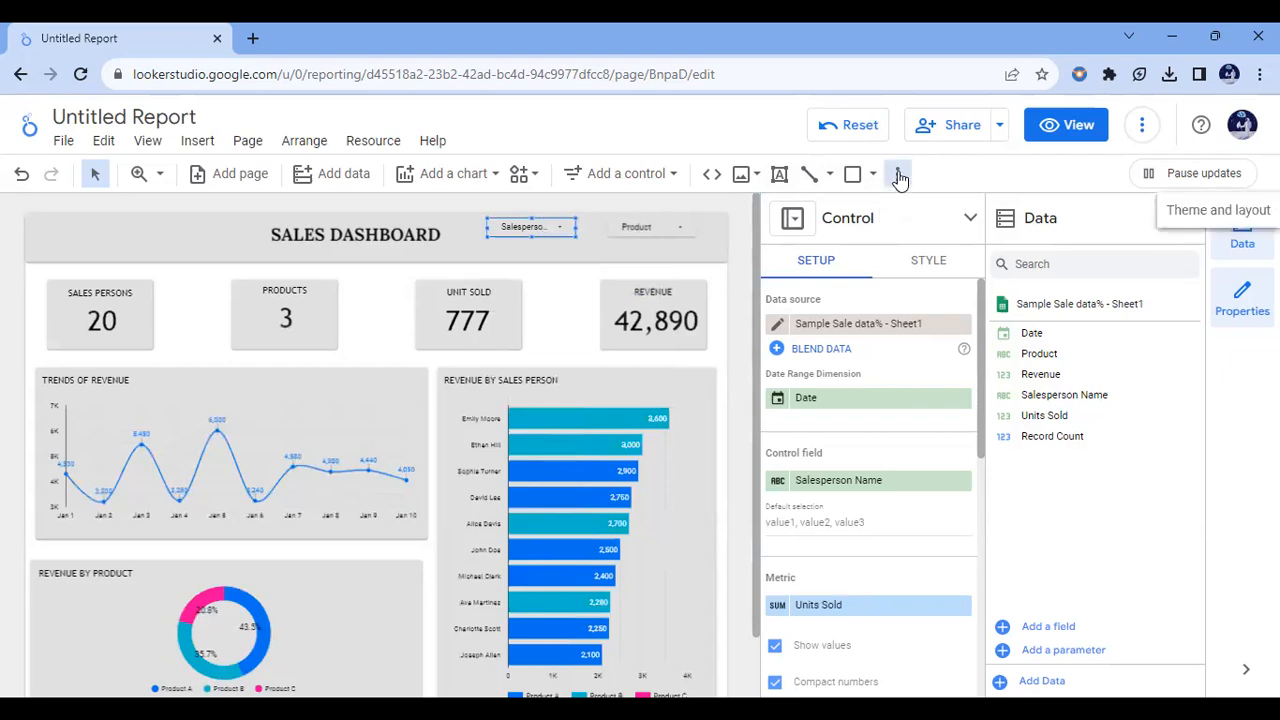
{"action": "left_click", "coordinate": [1187, 216]}
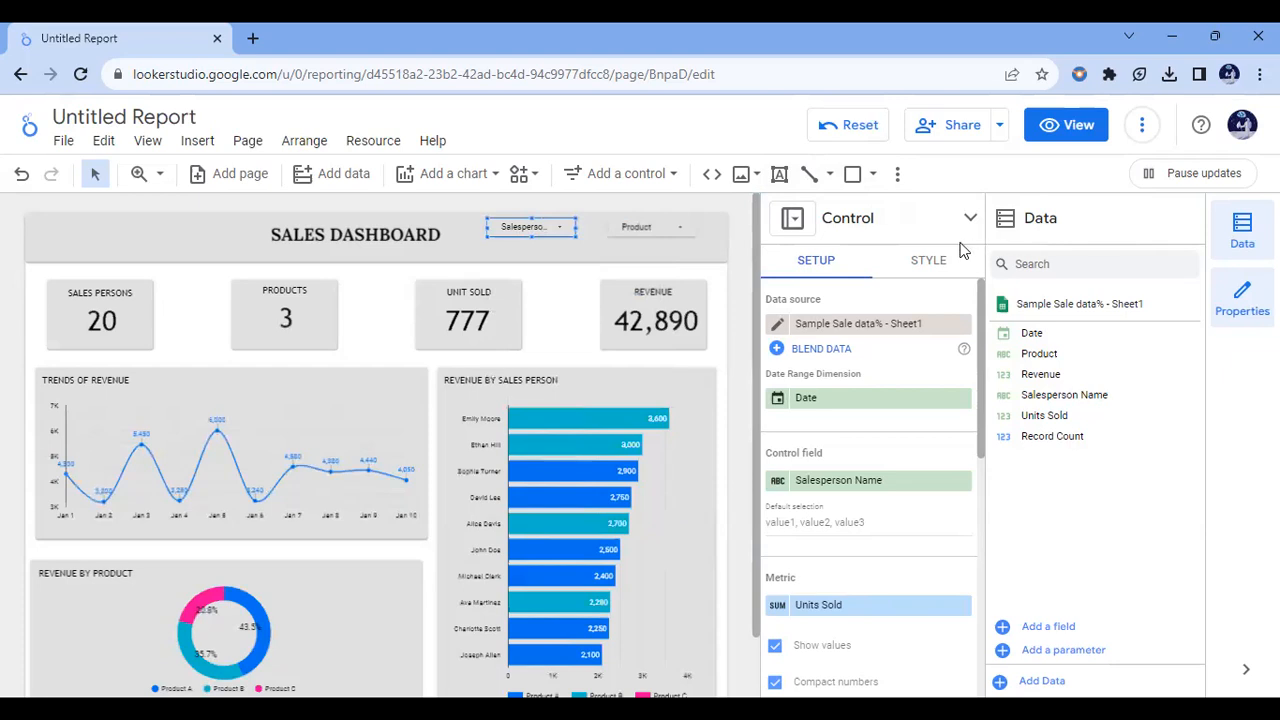
{"action": "left_click", "coordinate": [1003, 235]}
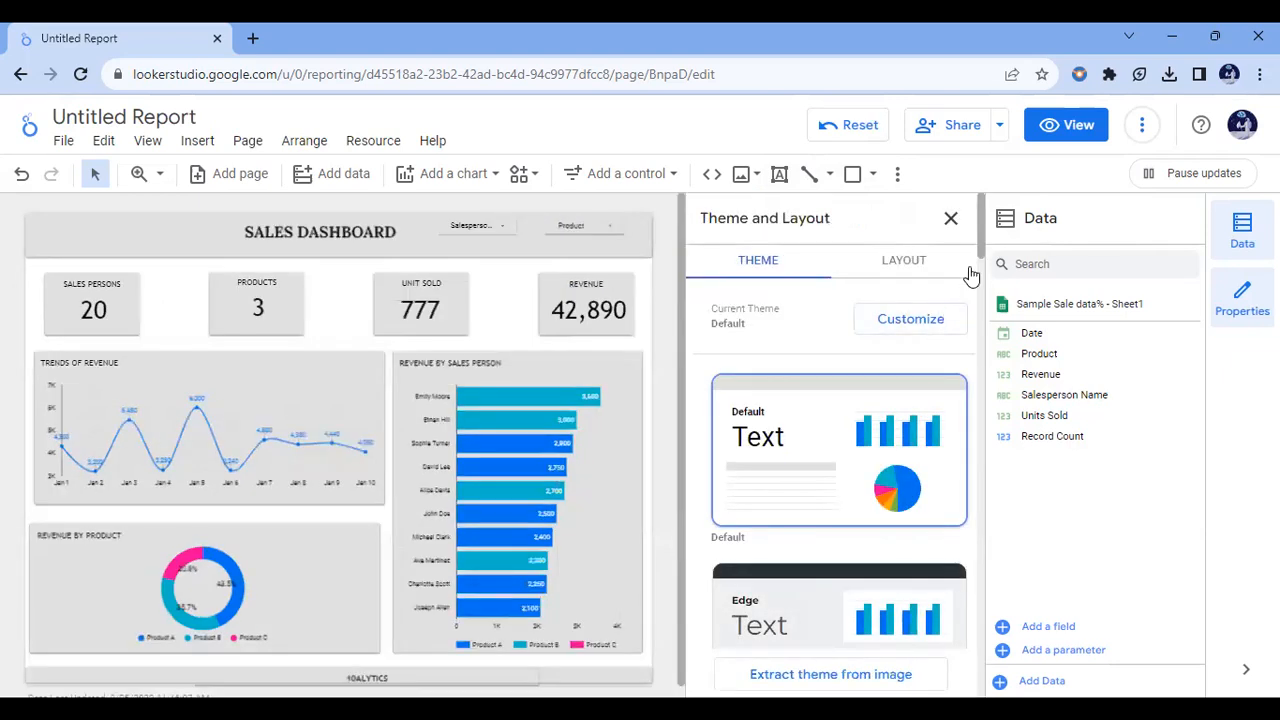
{"action": "left_click_drag", "start_coordinate": [980, 240], "coordinate": [969, 301]}
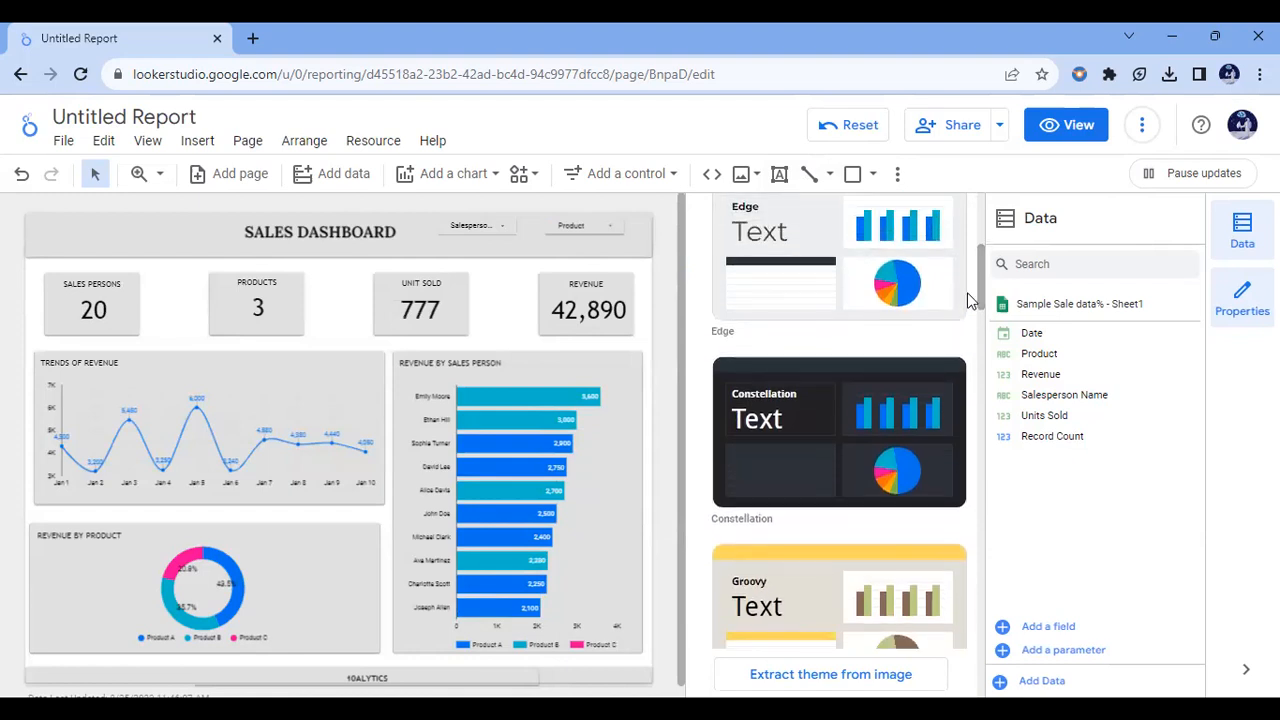
{"action": "left_click", "coordinate": [843, 418]}
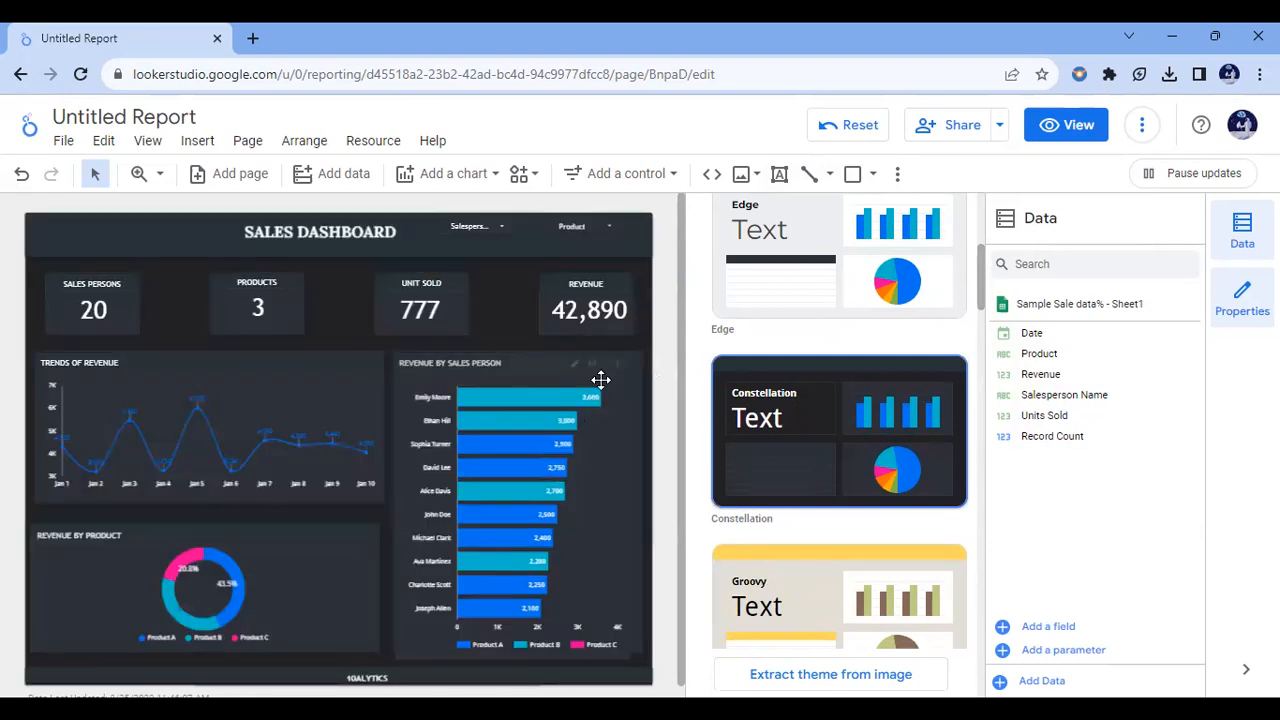
Step: Widen the salesperson drop-down in the dashboard header slightly so that more of its label fits
{"action": "left_click", "coordinate": [484, 228]}
{"action": "left_click", "coordinate": [505, 226]}
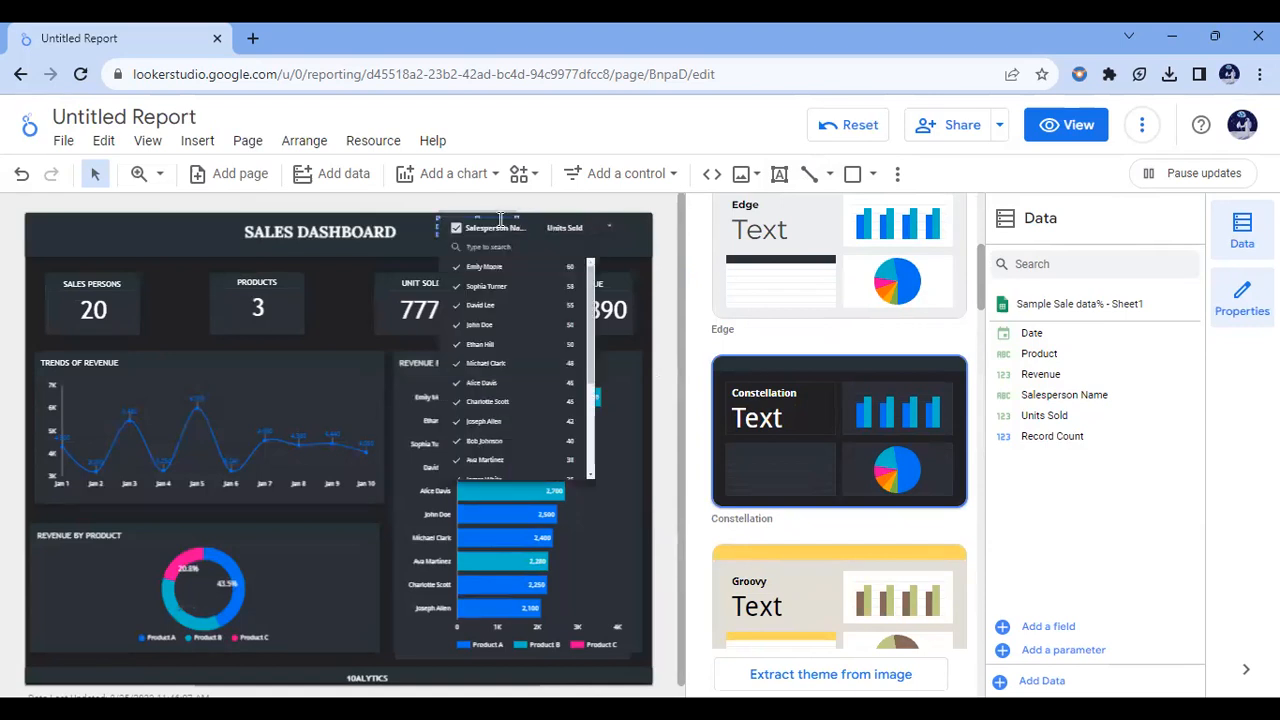
{"action": "left_click", "coordinate": [481, 214]}
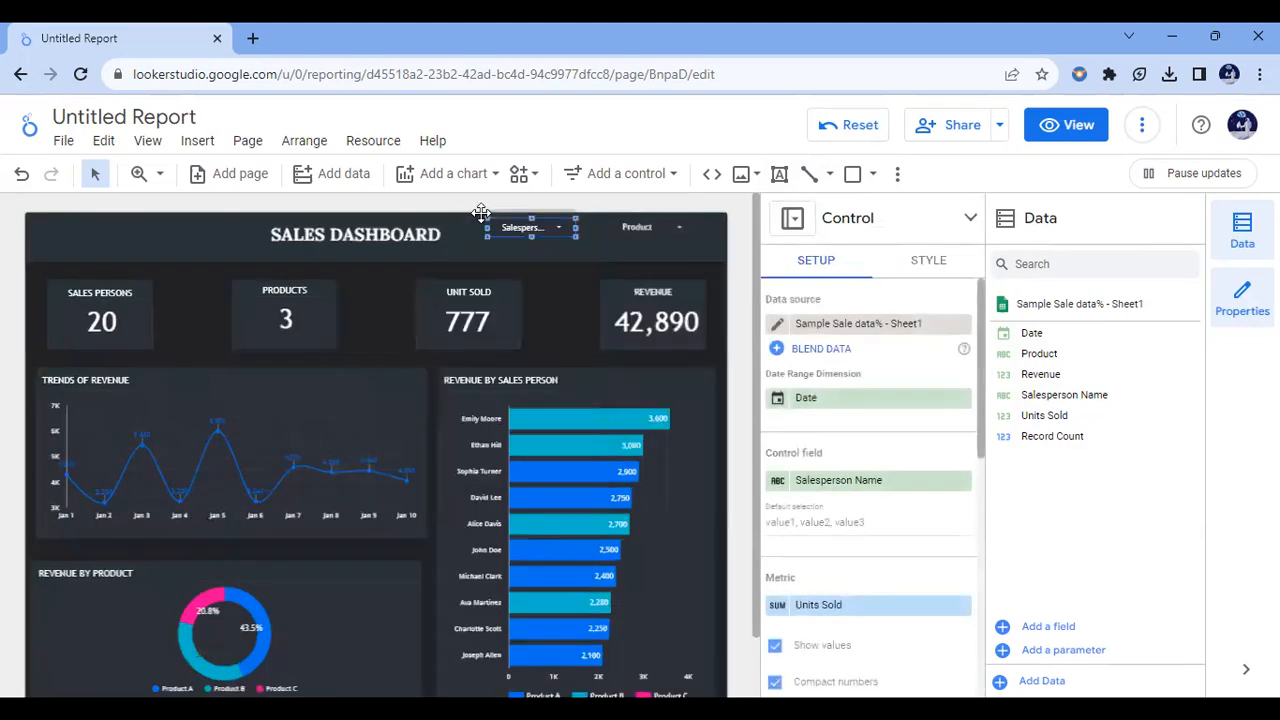
{"action": "left_click_drag", "start_coordinate": [575, 226], "coordinate": [584, 226]}
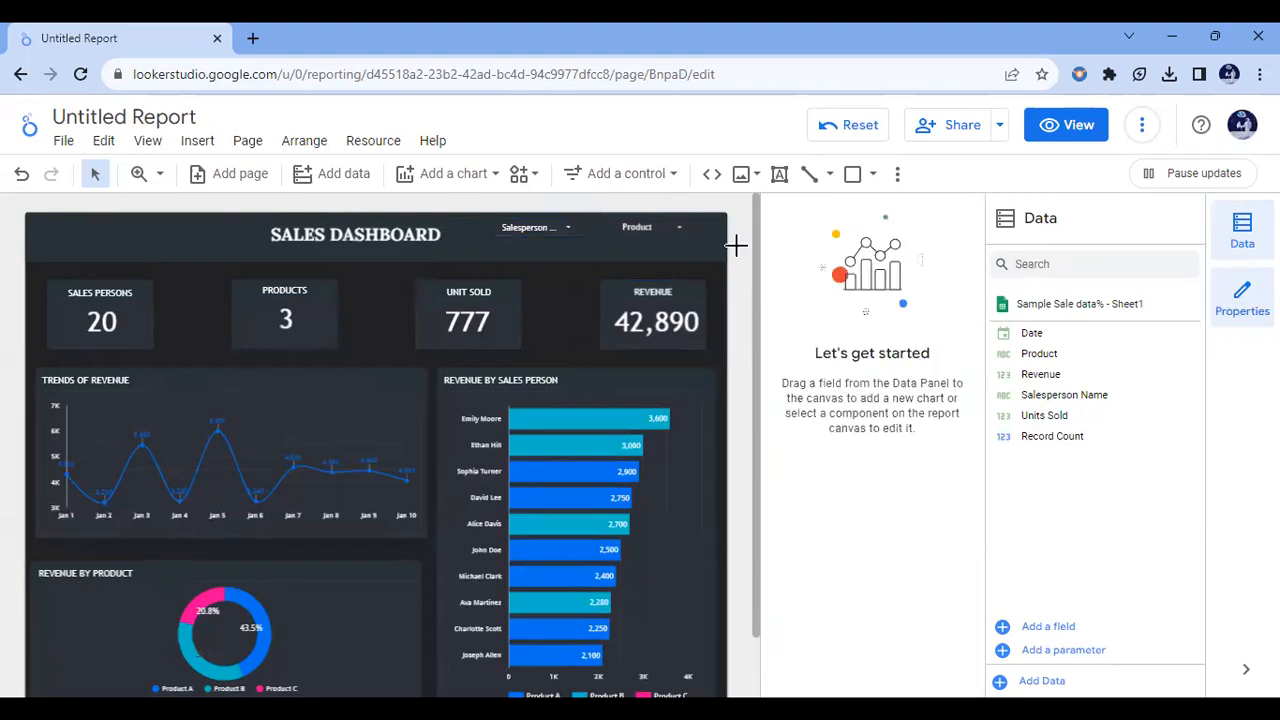
Step: Hide the data and properties panes and examine the whole dashboard layout from the header to the footer
{"action": "left_click", "coordinate": [1245, 240]}
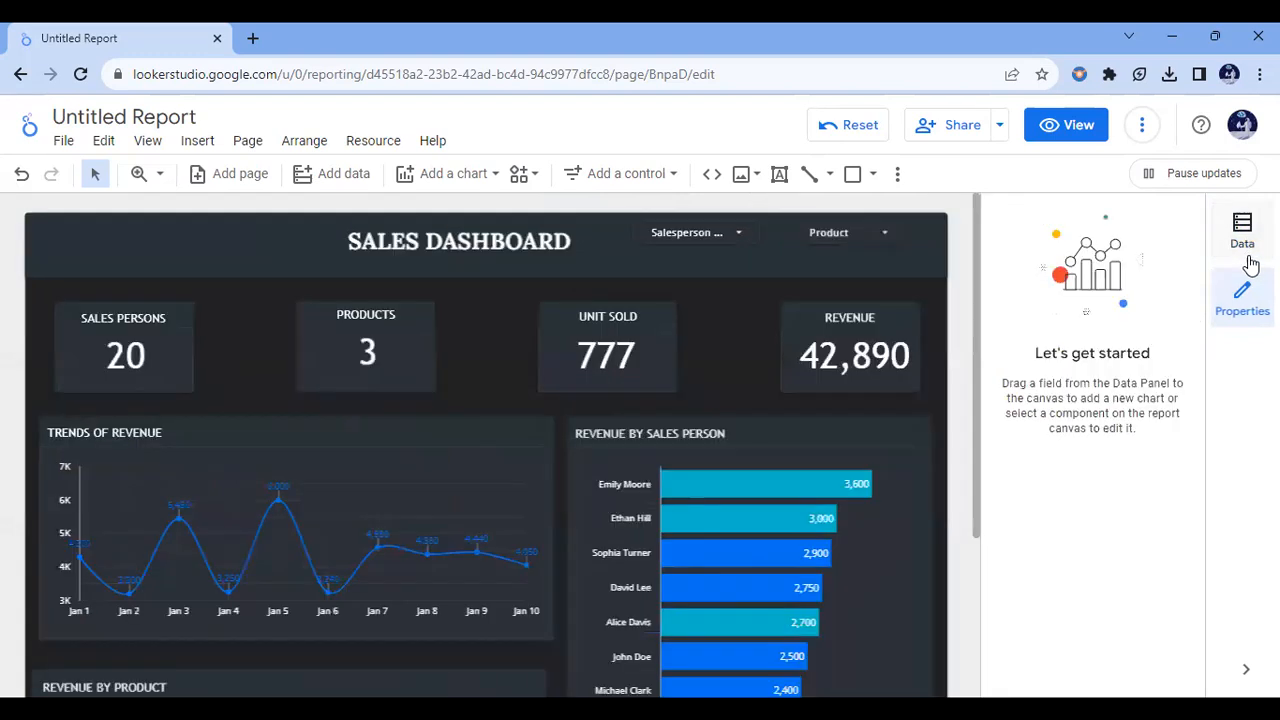
{"action": "left_click", "coordinate": [1231, 313]}
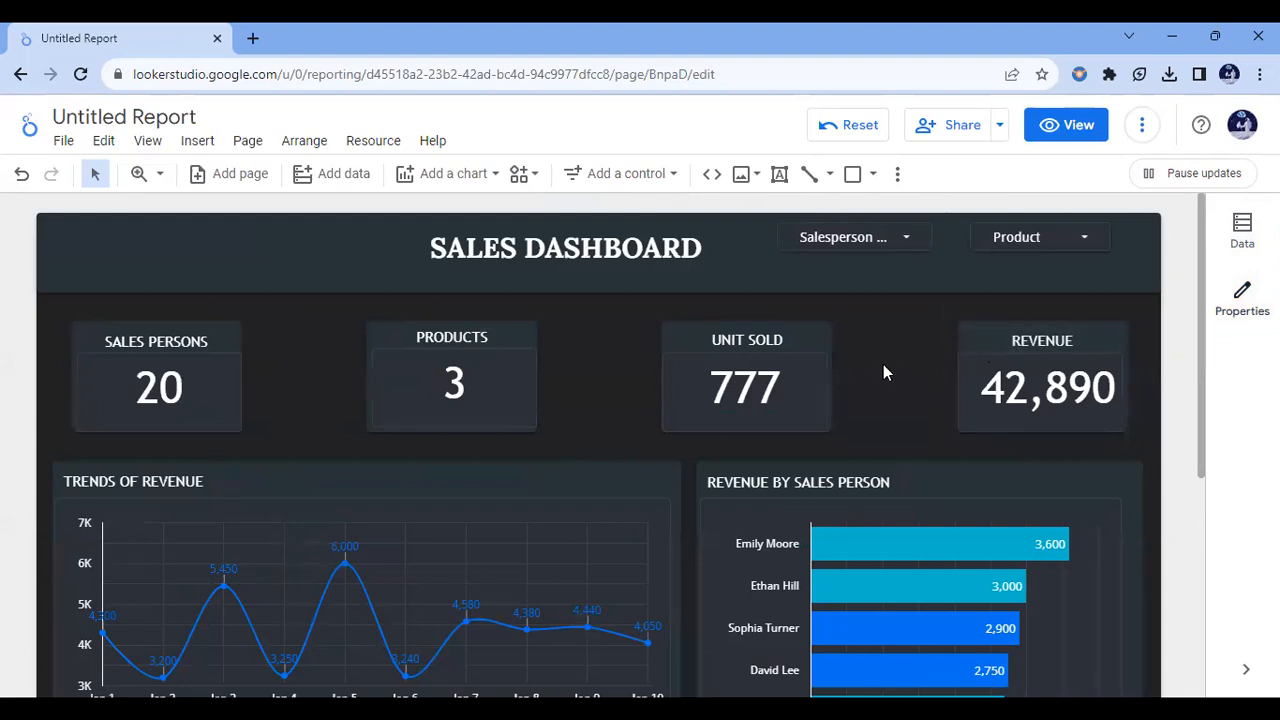
{"action": "scroll", "coordinate": [883, 366], "scroll_direction": "down", "scroll_amount": 3}
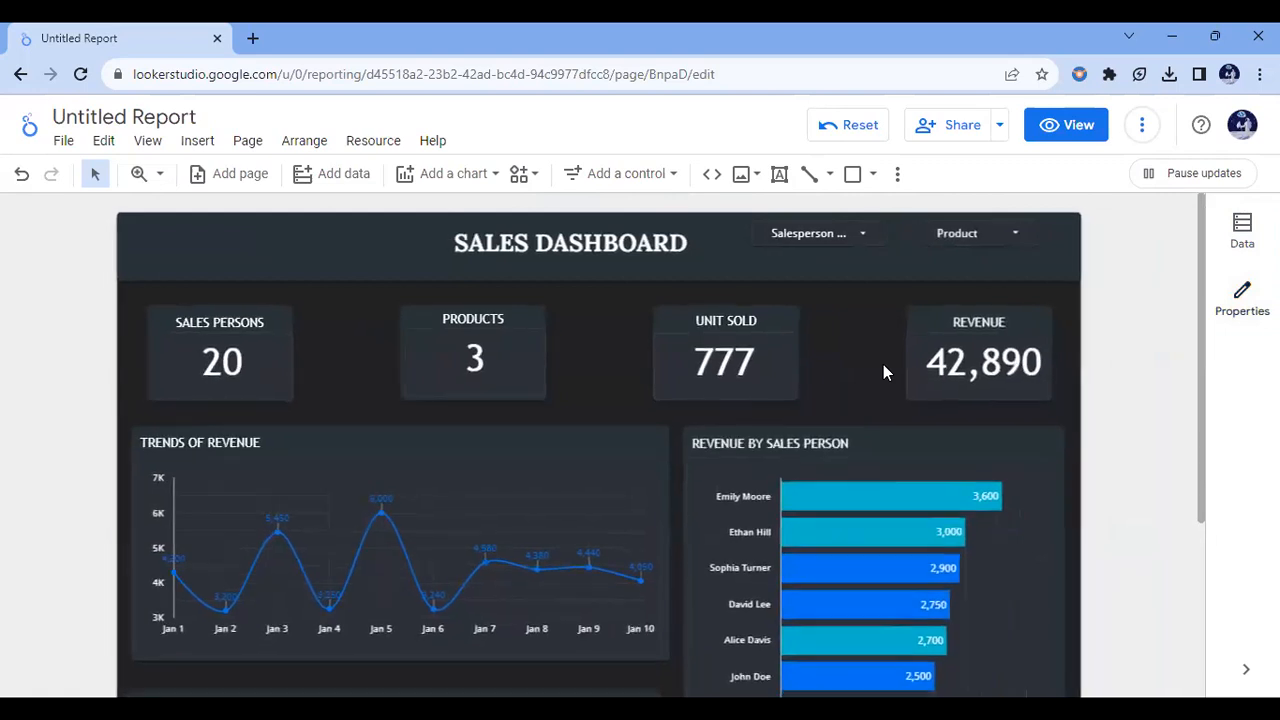
{"action": "scroll", "coordinate": [883, 370], "scroll_direction": "down", "scroll_amount": 3}
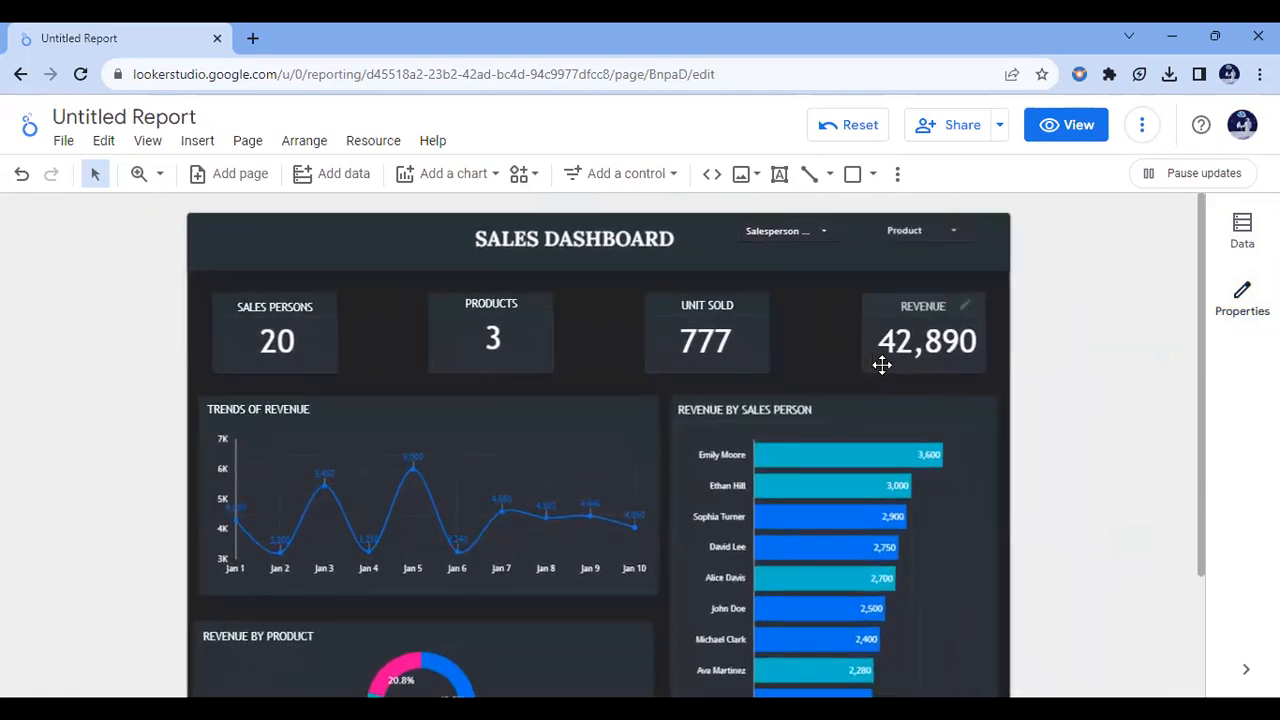
{"action": "scroll", "coordinate": [883, 364], "scroll_direction": "down", "scroll_amount": 3}
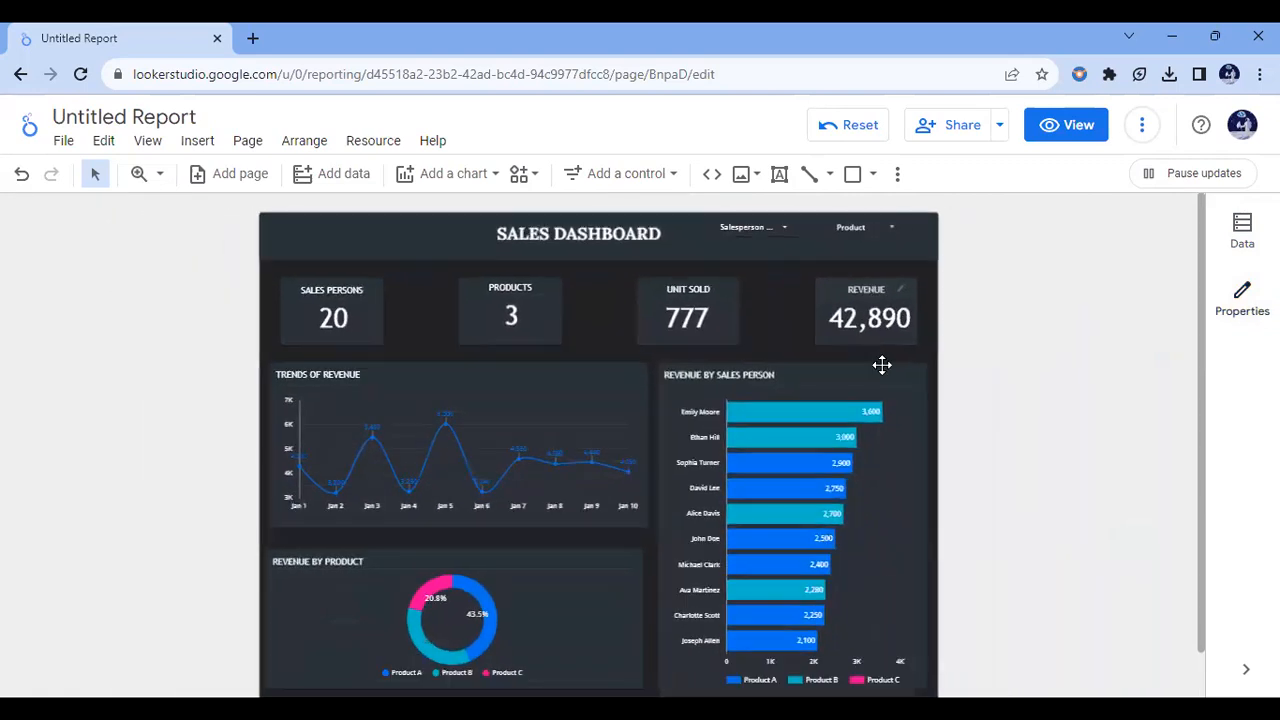
{"action": "scroll", "coordinate": [882, 365], "scroll_direction": "down", "scroll_amount": 2}
{"action": "scroll", "coordinate": [882, 365], "scroll_direction": "up", "scroll_amount": 2}
{"action": "scroll", "coordinate": [882, 365], "scroll_direction": "down", "scroll_amount": 1}
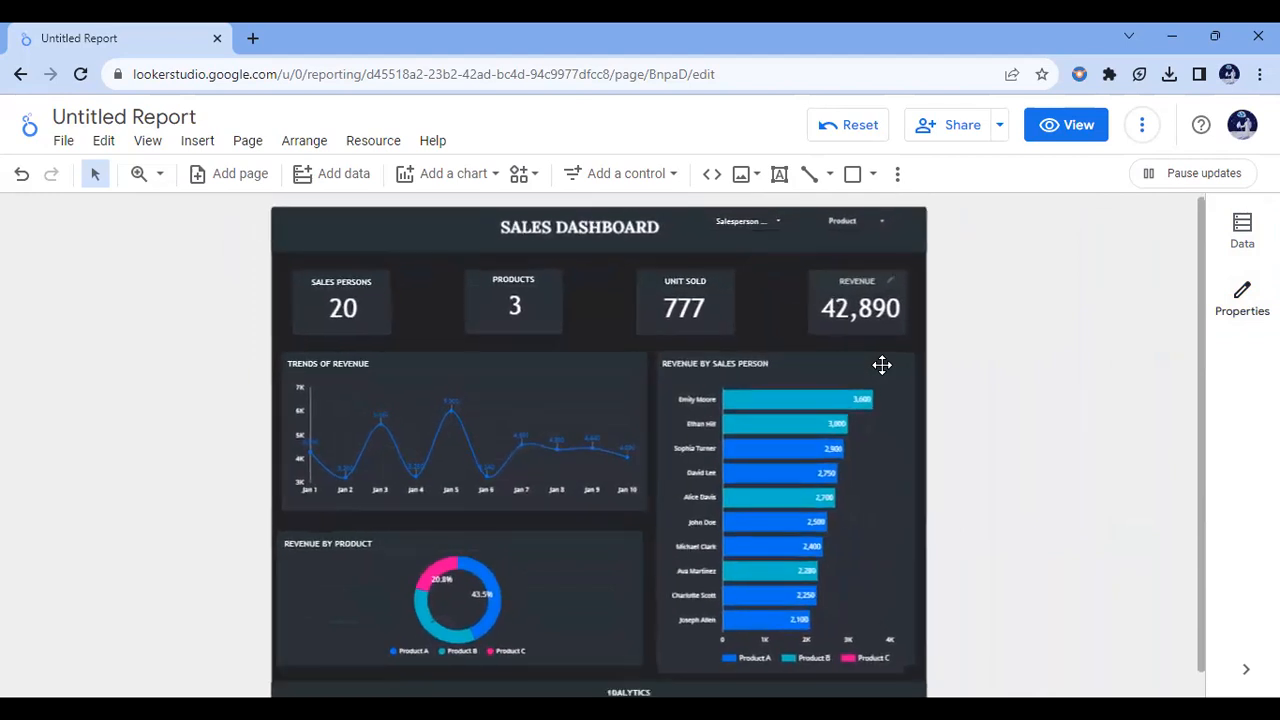
{"action": "scroll", "coordinate": [882, 365], "scroll_direction": "down", "scroll_amount": 1}
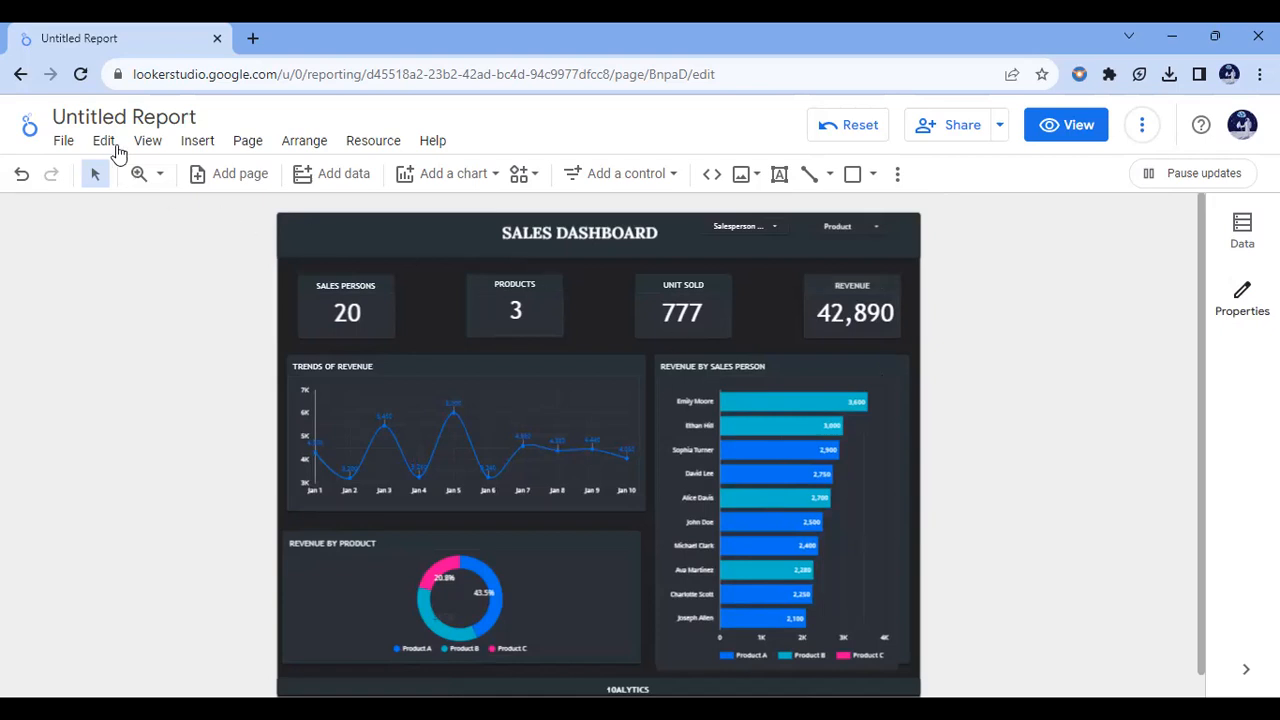
Step: Rename the report as SALES DASHBOARD
{"action": "left_click_drag", "start_coordinate": [103, 117], "coordinate": [199, 124]}
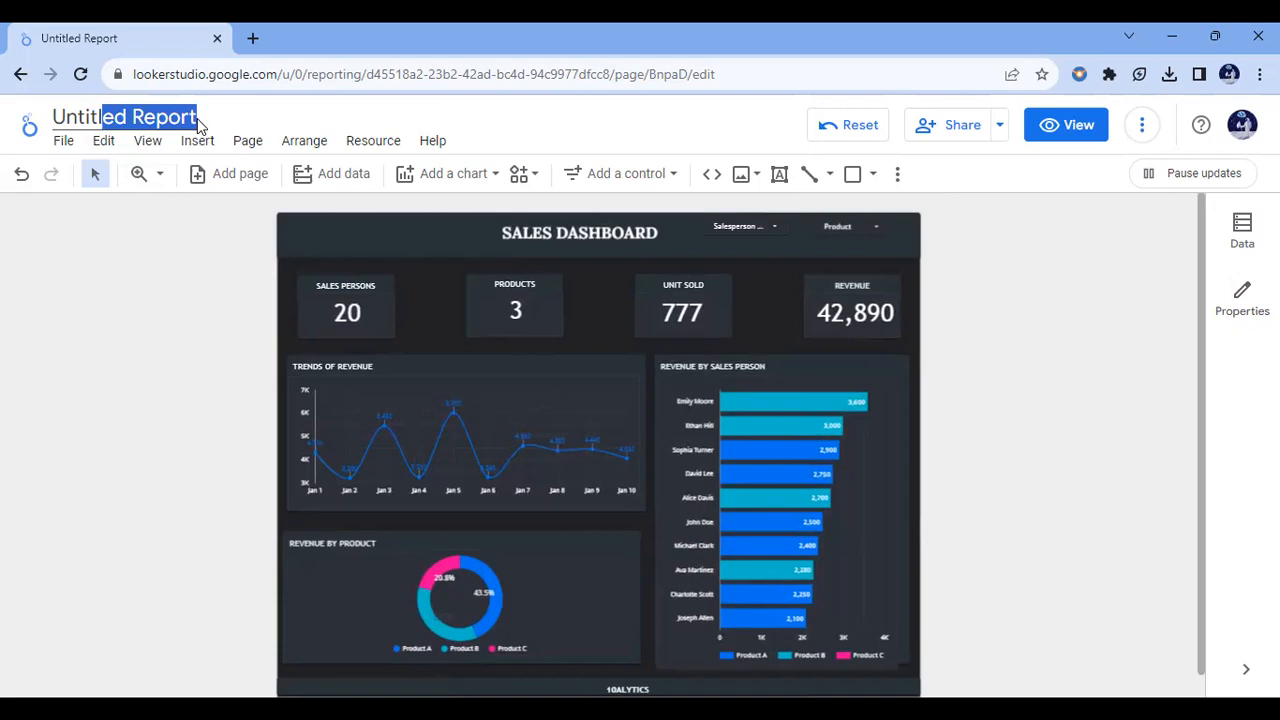
{"action": "key", "text": "BackSpace"}
{"action": "key", "text": "BackSpace"}
{"action": "key", "text": "BackSpace"}
{"action": "key", "text": "BackSpace"}
{"action": "key", "text": "BackSpace"}
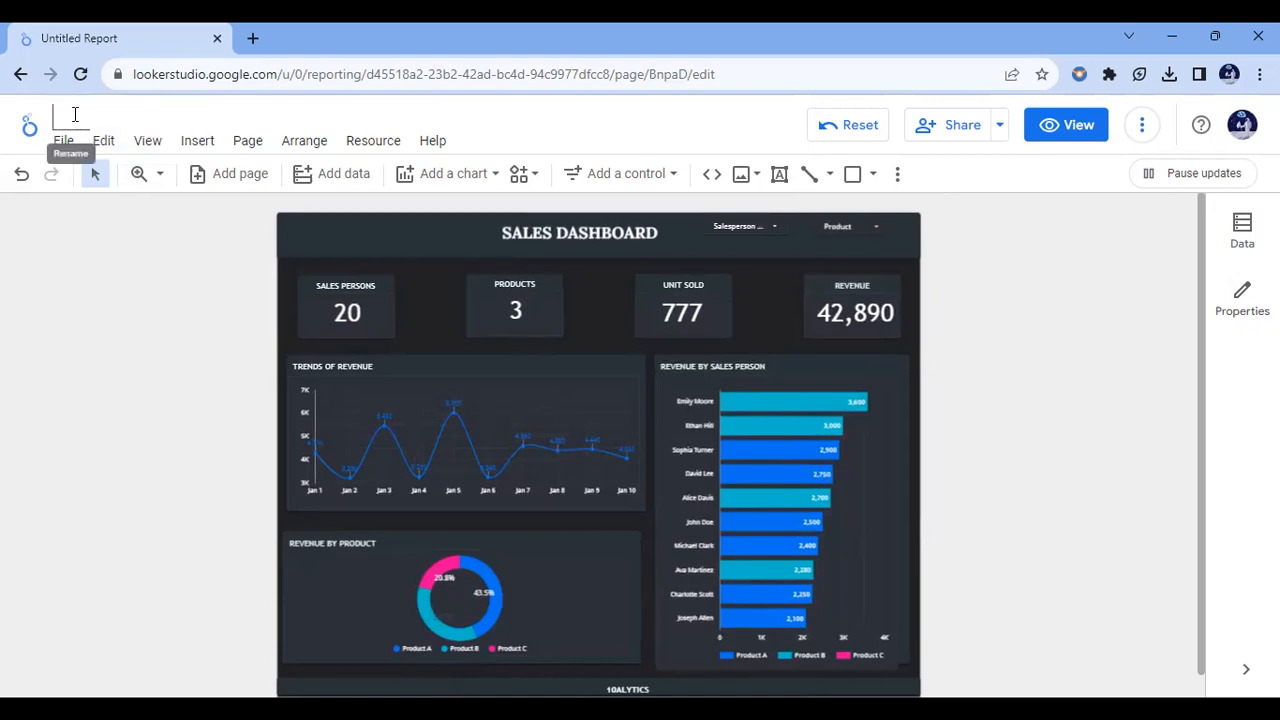
{"action": "type", "text": "SALES DASHBOARD"}
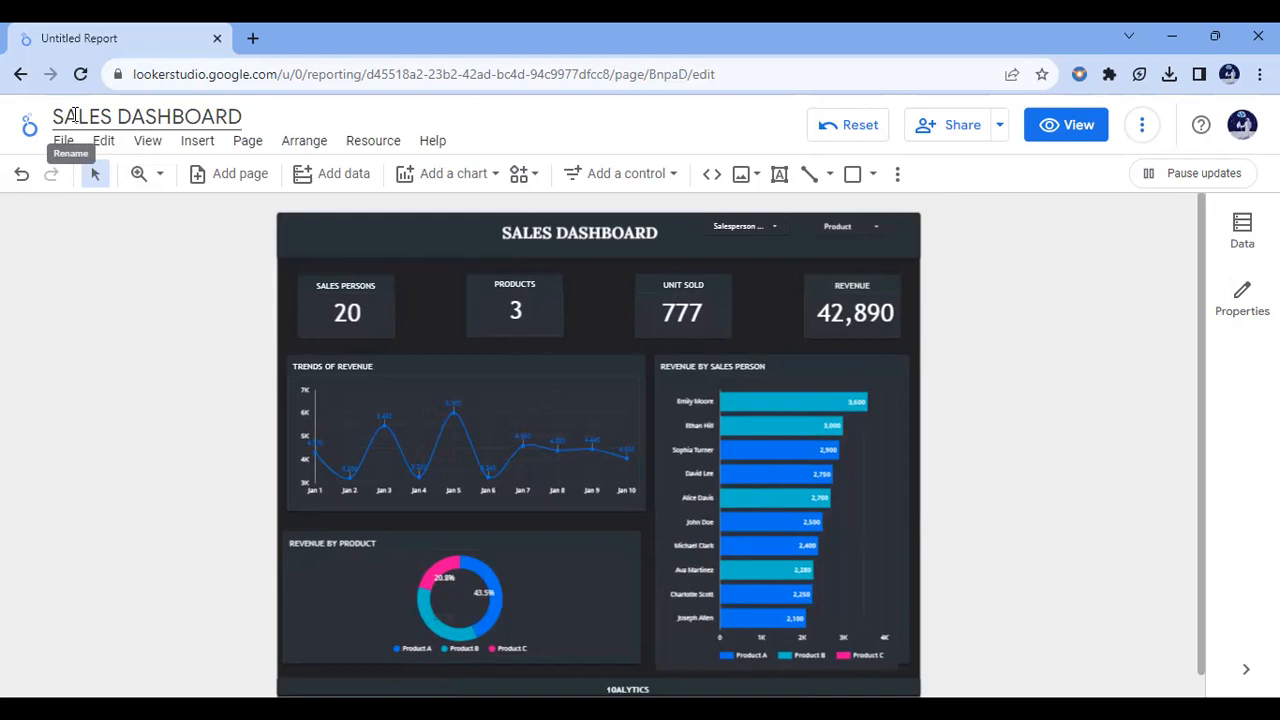
{"action": "left_click", "coordinate": [107, 285]}
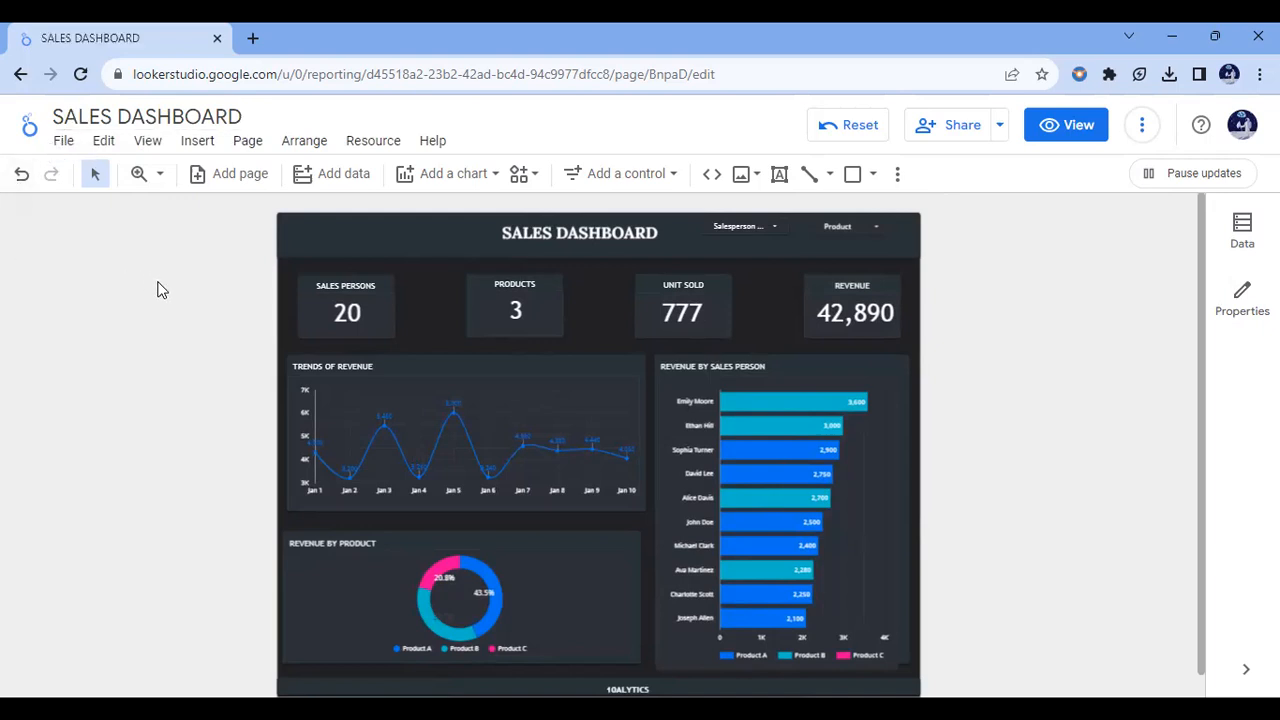
Step: Download the report as a PDF without ignoring the background color, adding a report link or protecting it with a password
{"action": "left_click", "coordinate": [1006, 140]}
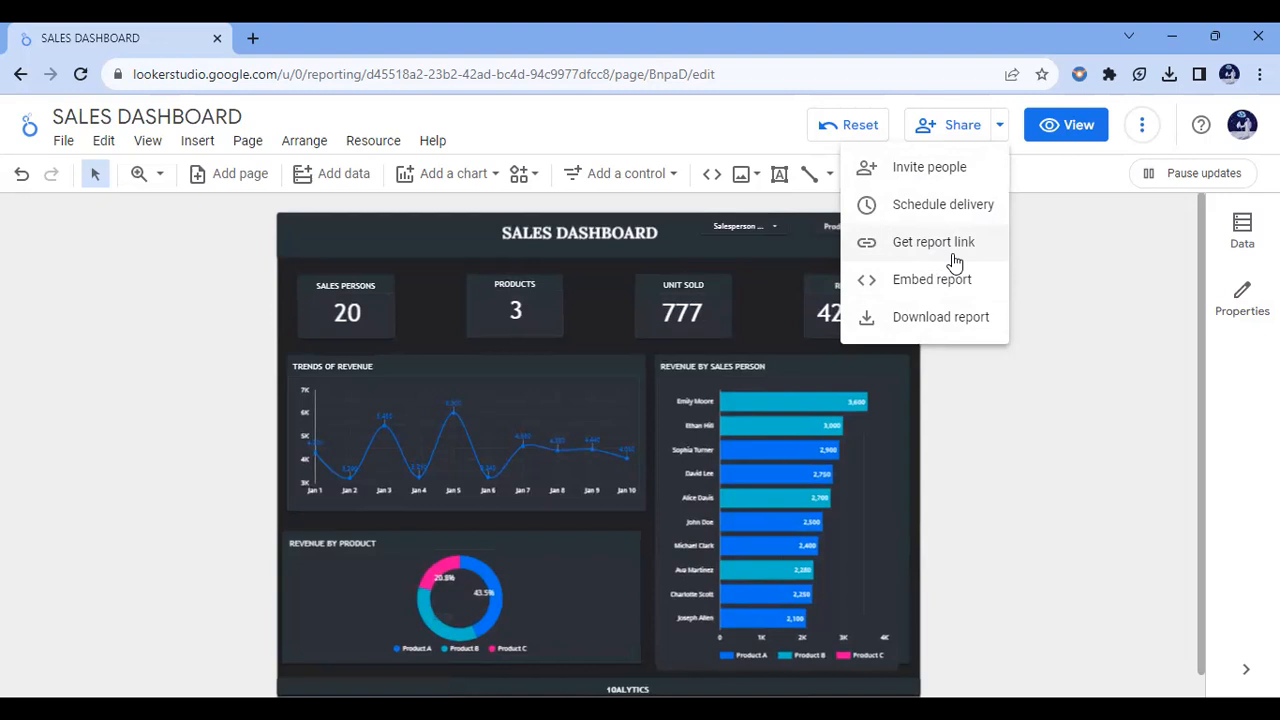
{"action": "left_click", "coordinate": [914, 320]}
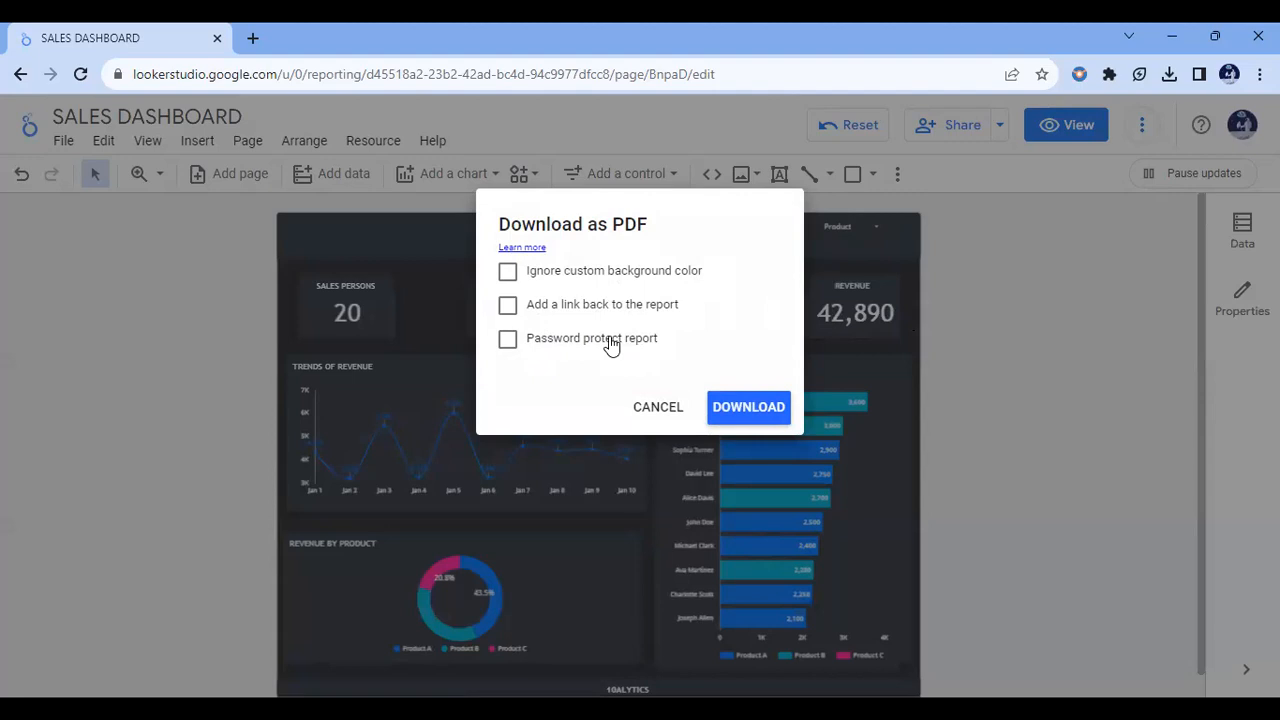
{"action": "left_click", "coordinate": [735, 413]}
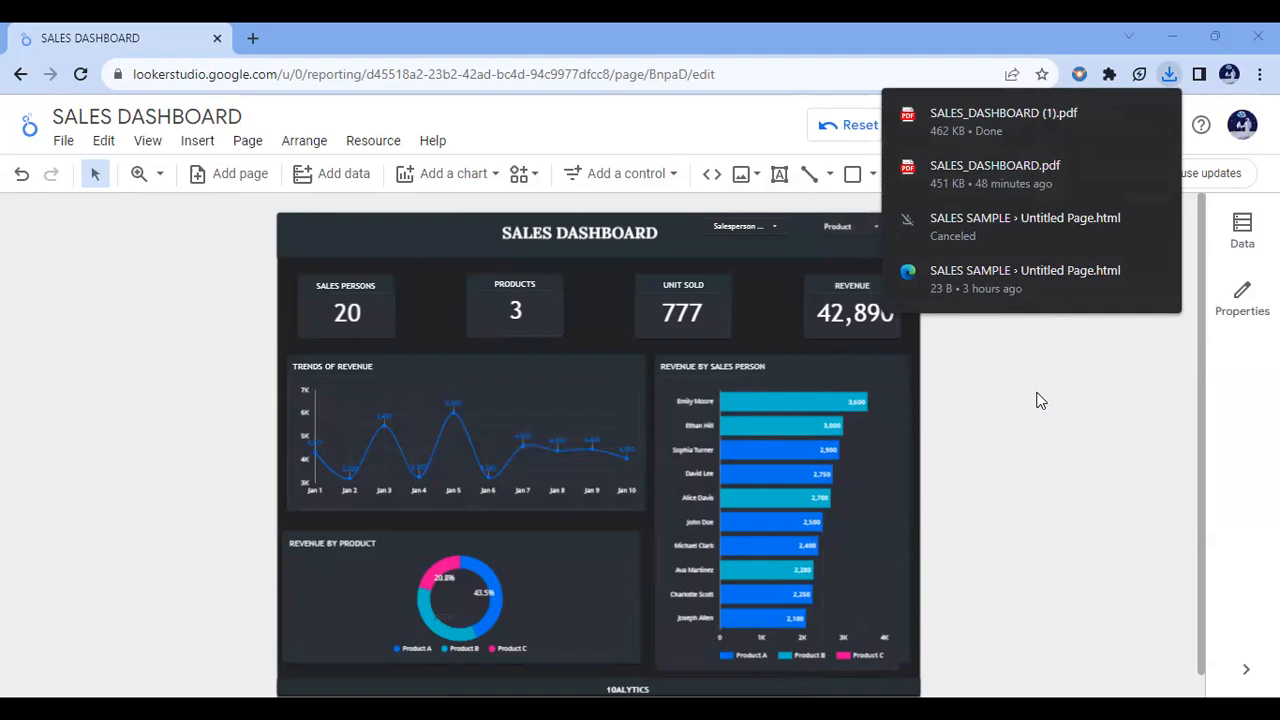
{"action": "left_click", "coordinate": [1170, 76]}
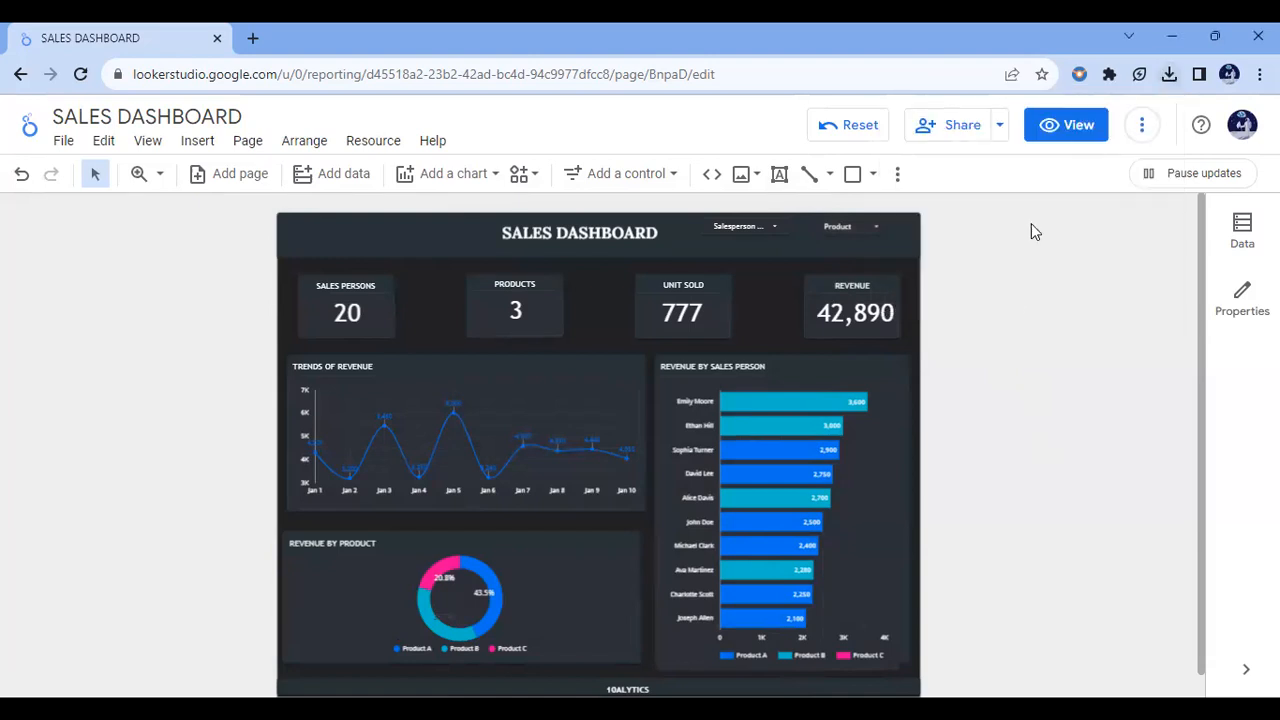